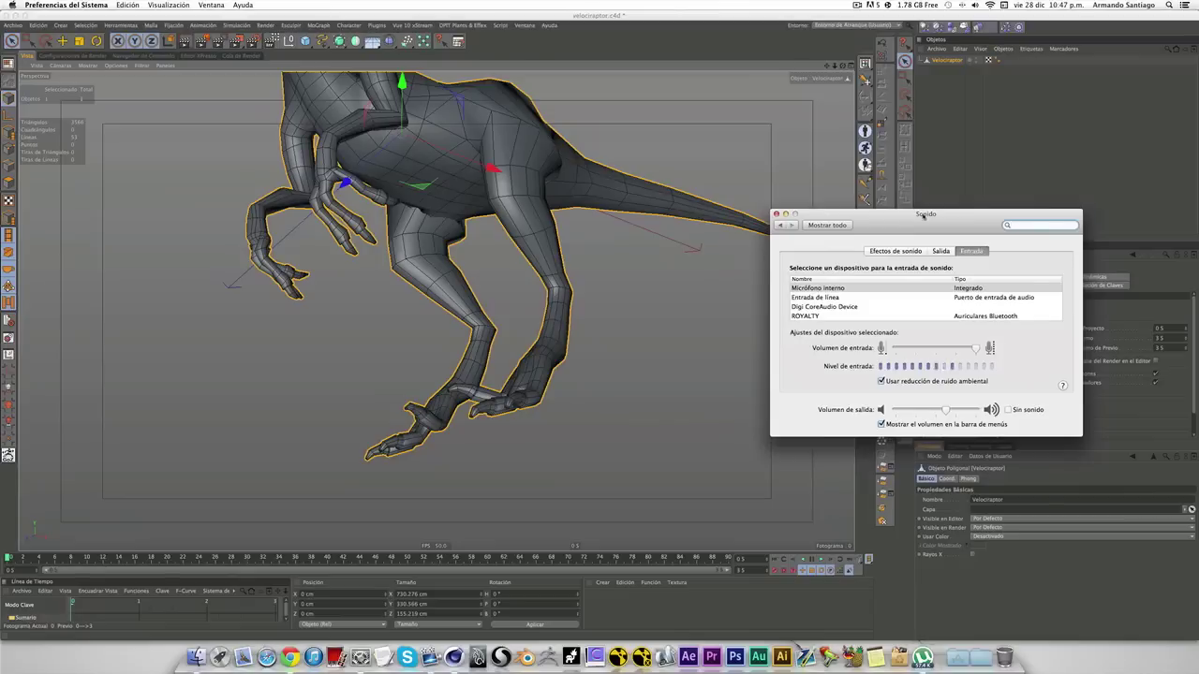
# Show the Salida output devices, then close Sound preferences and return to the raptor scene.
pyautogui.click(942, 251)
pyautogui.click(777, 214)
pyautogui.moveTo(828, 65); pyautogui.dragTo(832, 66)
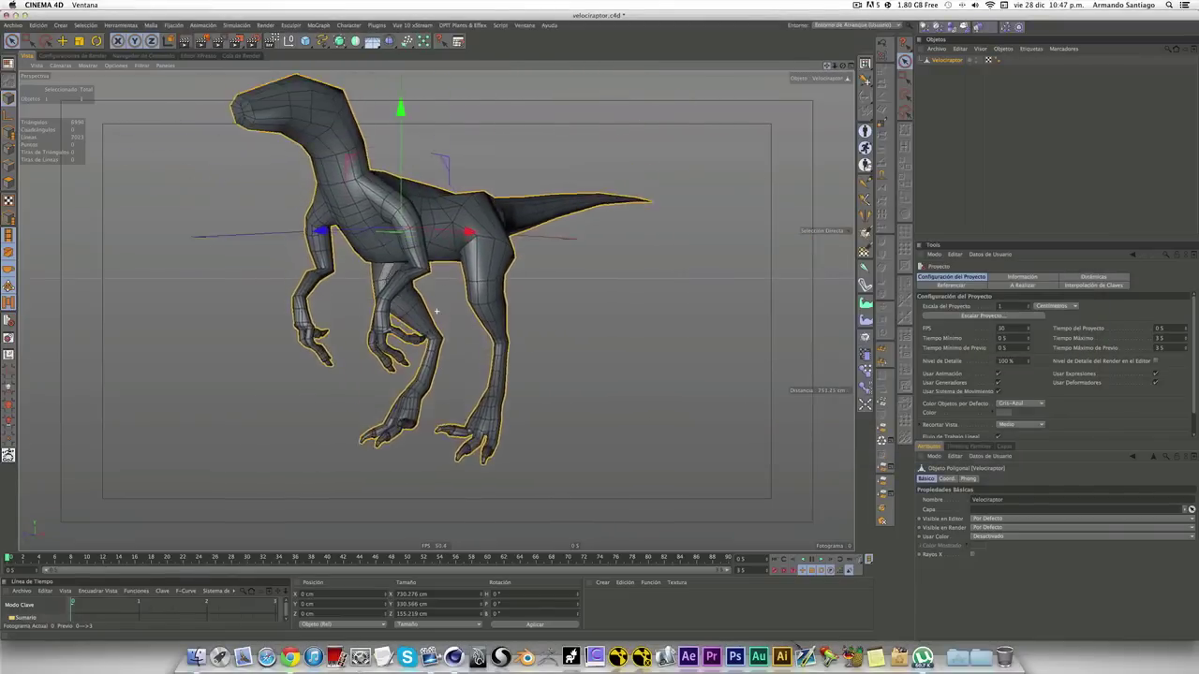
# Orbit and zoom around the velociraptor to inspect its head and side.
pyautogui.moveTo(831, 66); pyautogui.dragTo(833, 73)
pyautogui.keyDown('alt'); pyautogui.moveTo(410, 148); pyautogui.dragTo(338, 152); pyautogui.keyUp('alt')
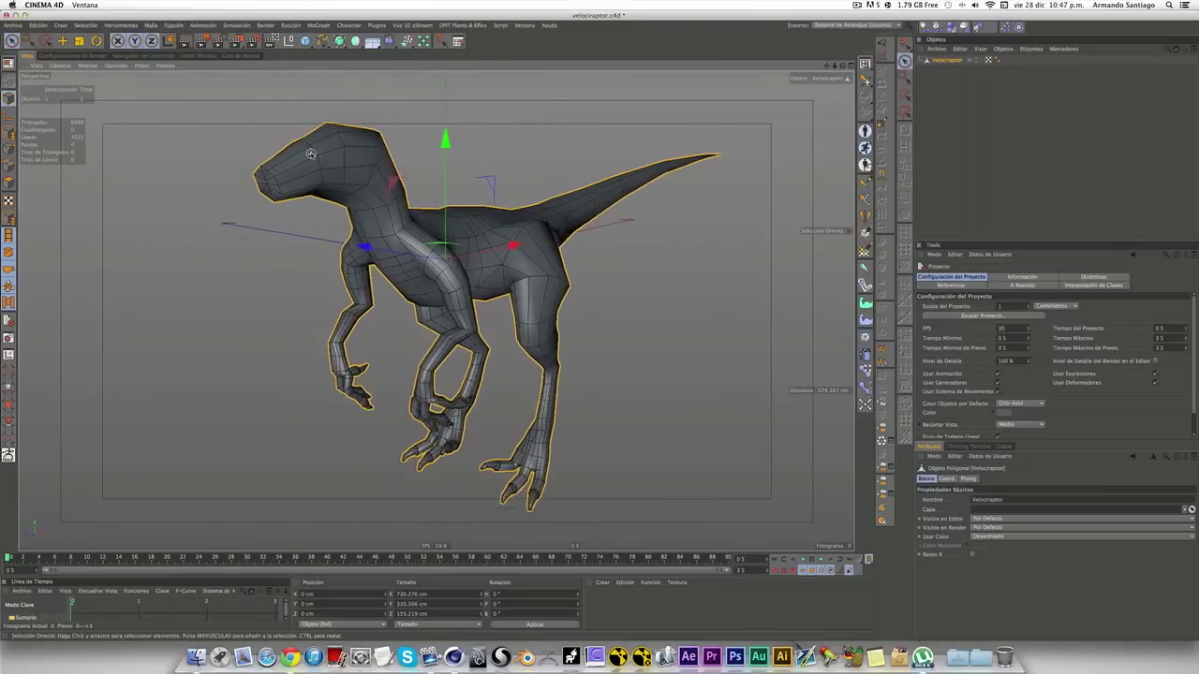
pyautogui.keyDown('alt'); pyautogui.moveTo(338, 152); pyautogui.dragTo(436, 311); pyautogui.keyUp('alt')
pyautogui.scroll(5, 341, 145)
pyautogui.scroll(-5, 341, 145)
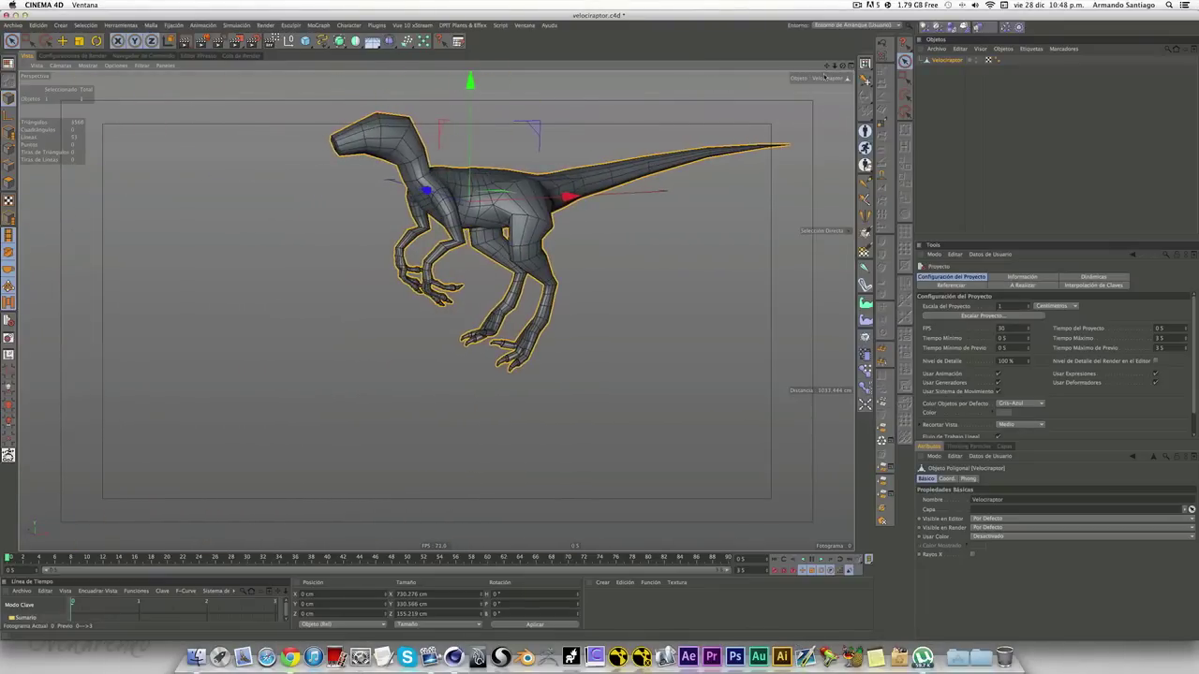
pyautogui.moveTo(827, 66); pyautogui.dragTo(603, 329)
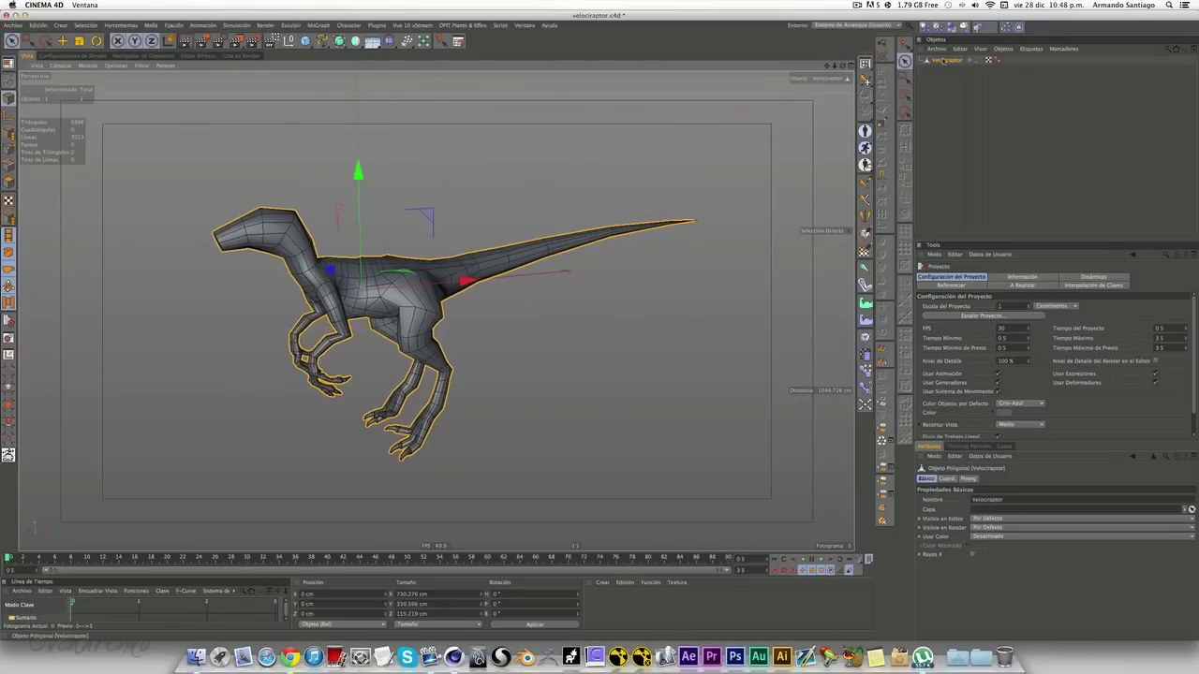
# Turn to a side view with the tail right and bring up the layout list.
pyautogui.click(942, 60)
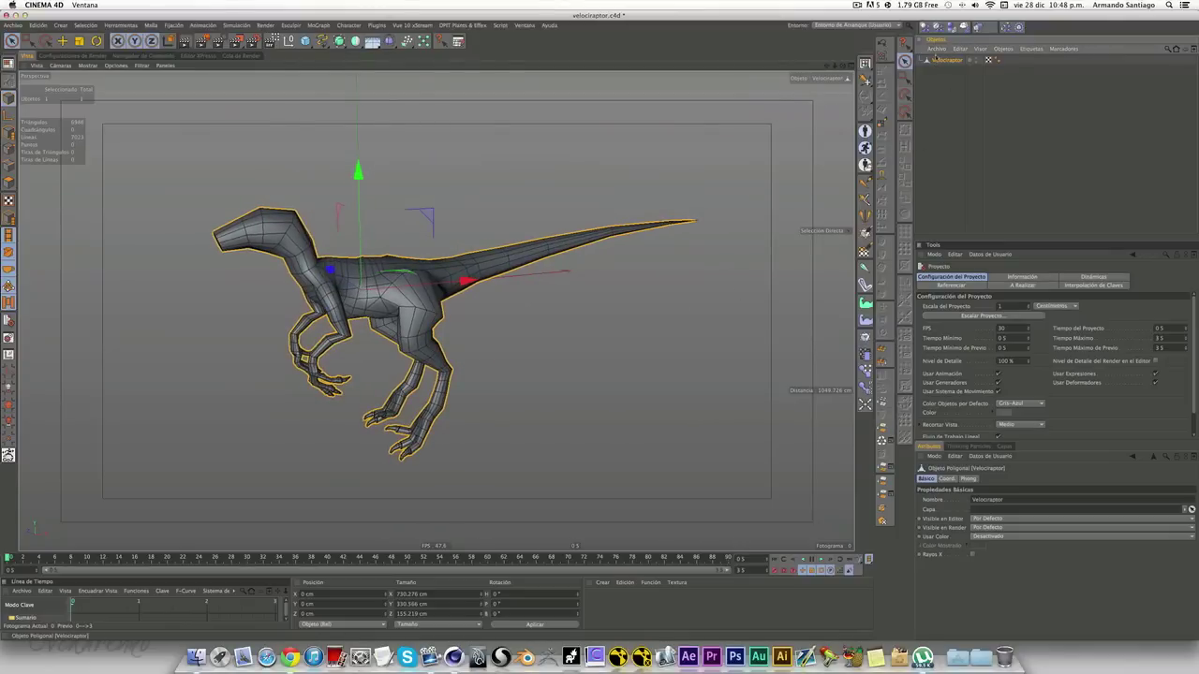
pyautogui.moveTo(820, 113)
pyautogui.keyDown('alt'); pyautogui.mouseDown()
pyautogui.moveTo(407, 286)
pyautogui.moveTo(534, 269)
pyautogui.moveTo(478, 148)
pyautogui.mouseUp(); pyautogui.keyUp('alt')
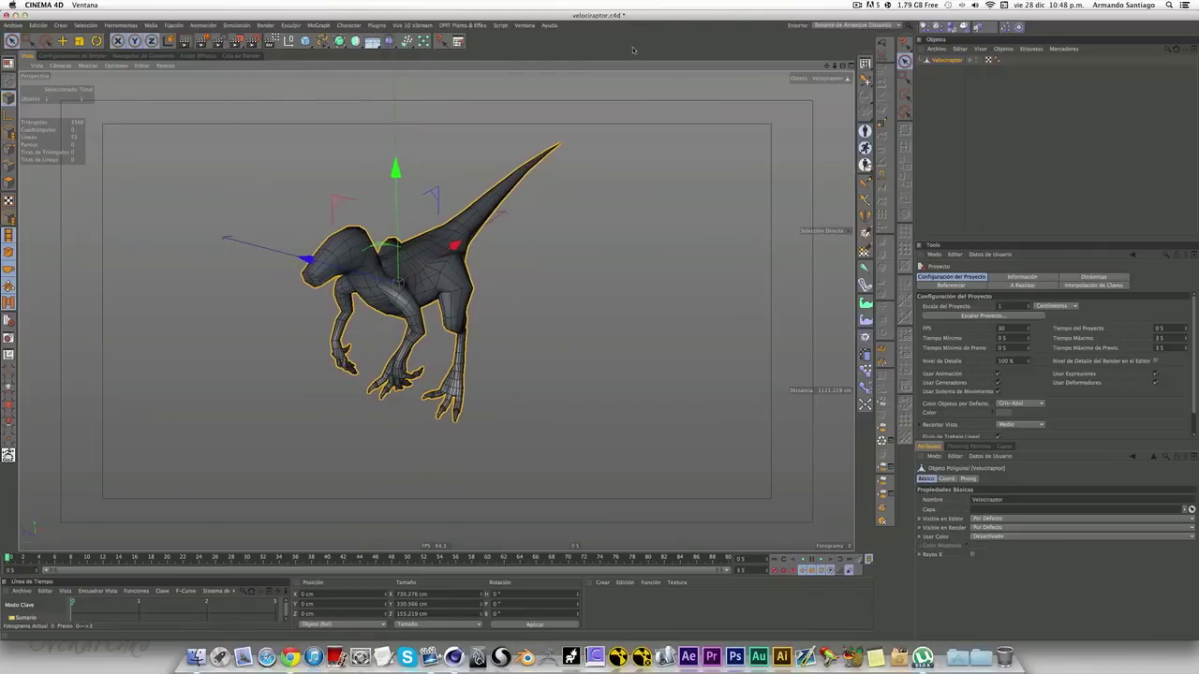
pyautogui.moveTo(478, 148)
pyautogui.keyDown('alt'); pyautogui.mouseDown()
pyautogui.moveTo(419, 273)
pyautogui.moveTo(426, 283)
pyautogui.mouseUp(); pyautogui.keyUp('alt')
pyautogui.scroll(3, 428, 289)
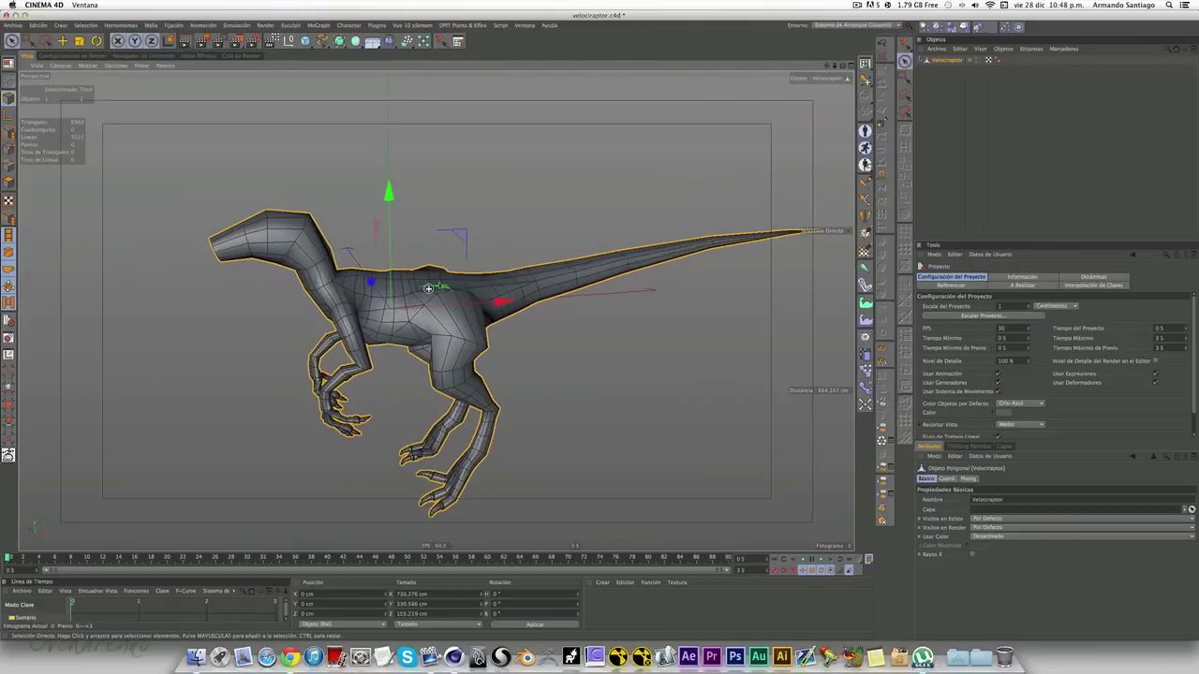
pyautogui.click(826, 27)
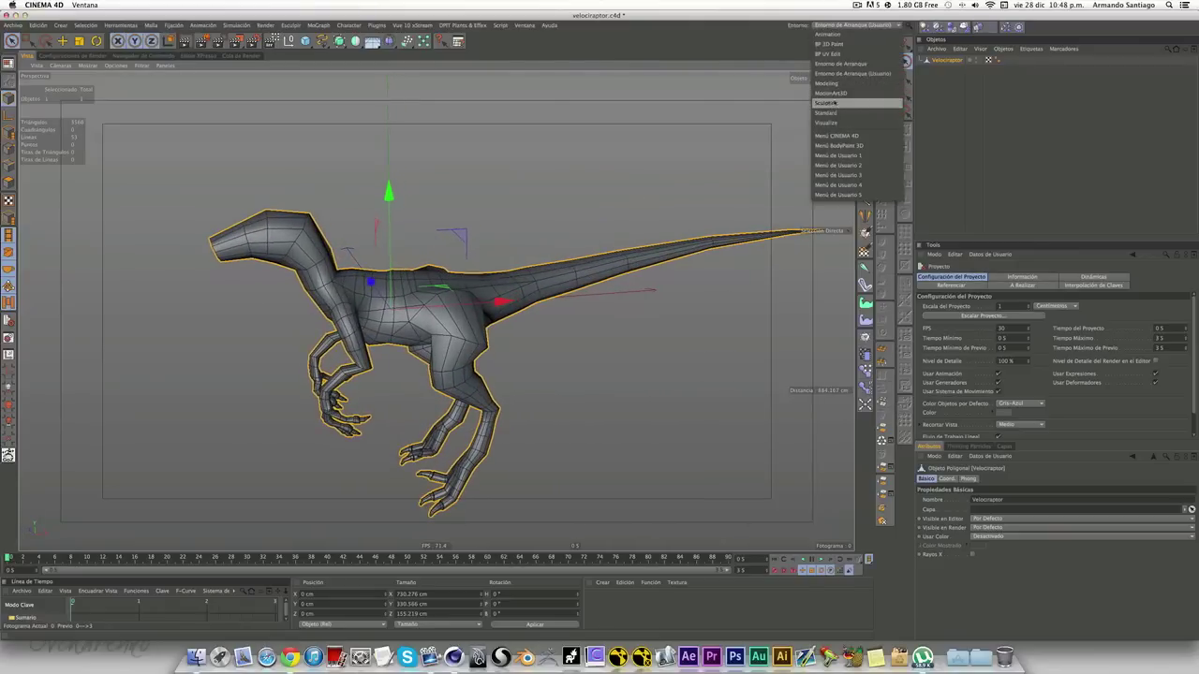
# Switch to the Sculpting layout and add a sculpt base to the velociraptor mesh.
pyautogui.click(828, 103)
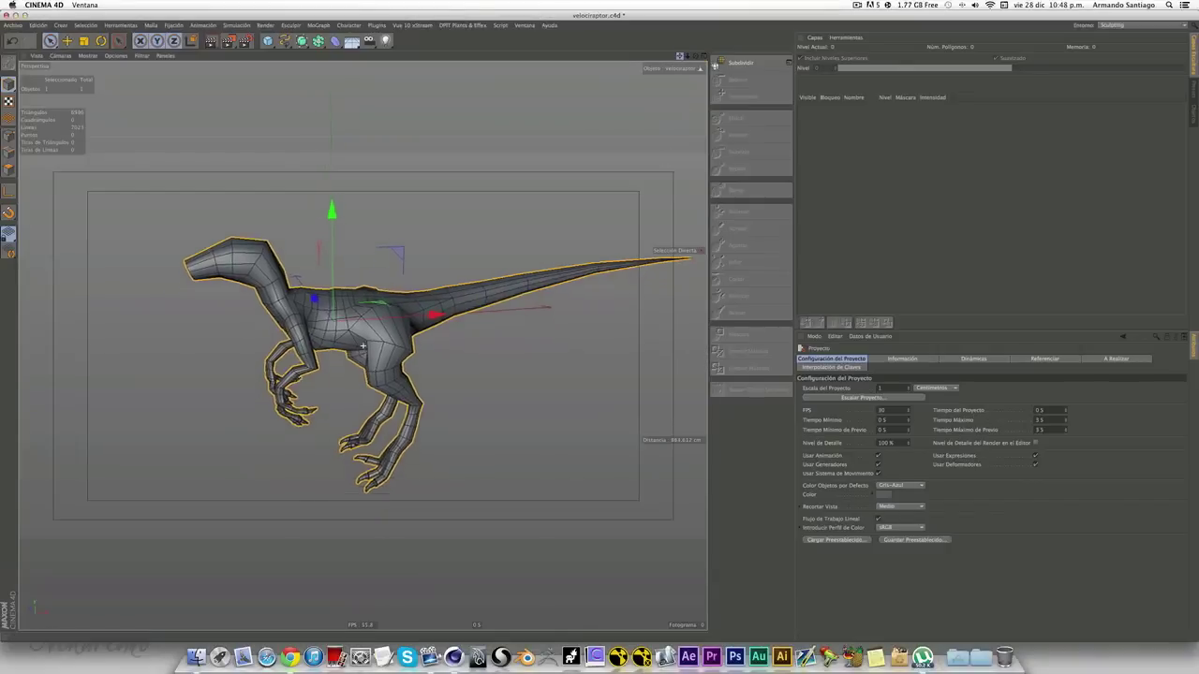
pyautogui.keyDown('alt'); pyautogui.moveTo(562, 252); pyautogui.dragTo(571, 300); pyautogui.keyUp('alt')
pyautogui.moveTo(347, 250)
pyautogui.keyDown('alt'); pyautogui.mouseDown()
pyautogui.moveTo(356, 343)
pyautogui.moveTo(522, 149)
pyautogui.mouseUp(); pyautogui.keyUp('alt')
pyautogui.click(740, 63)
# Orbit the raptor through front, three-quarter and top-down views.
pyautogui.moveTo(412, 189)
pyautogui.keyDown('alt'); pyautogui.mouseDown()
pyautogui.moveTo(361, 347)
pyautogui.moveTo(498, 139)
pyautogui.moveTo(517, 206)
pyautogui.mouseUp(); pyautogui.keyUp('alt')
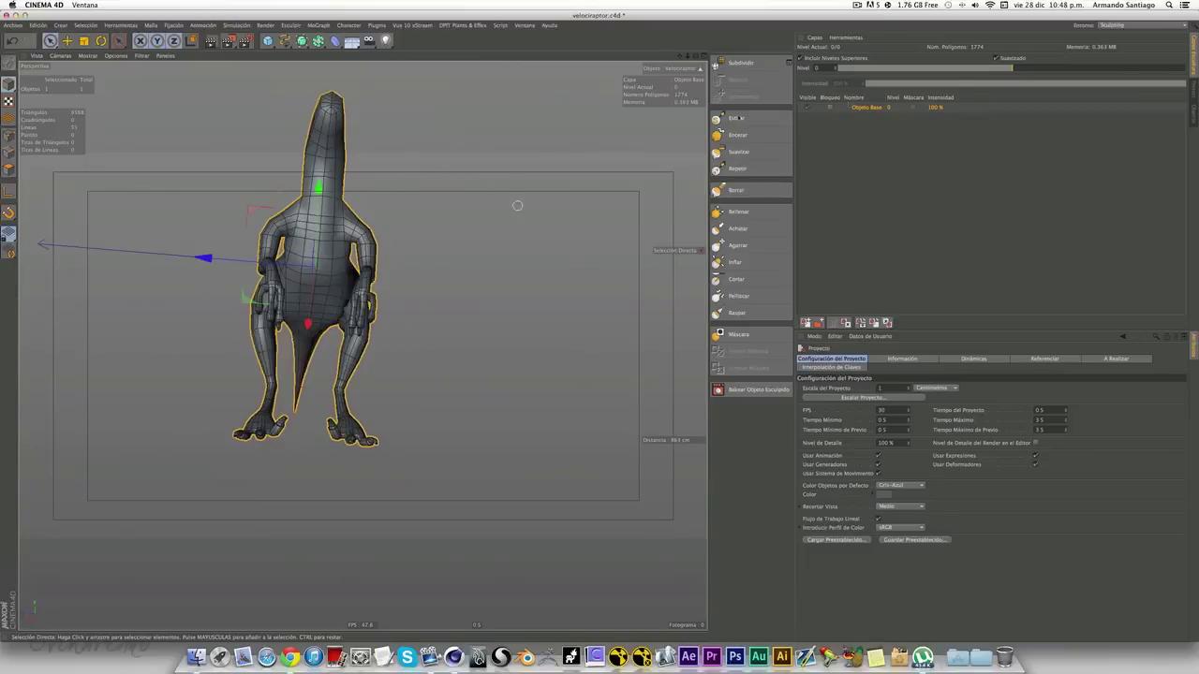
pyautogui.moveTo(687, 56); pyautogui.dragTo(691, 57)
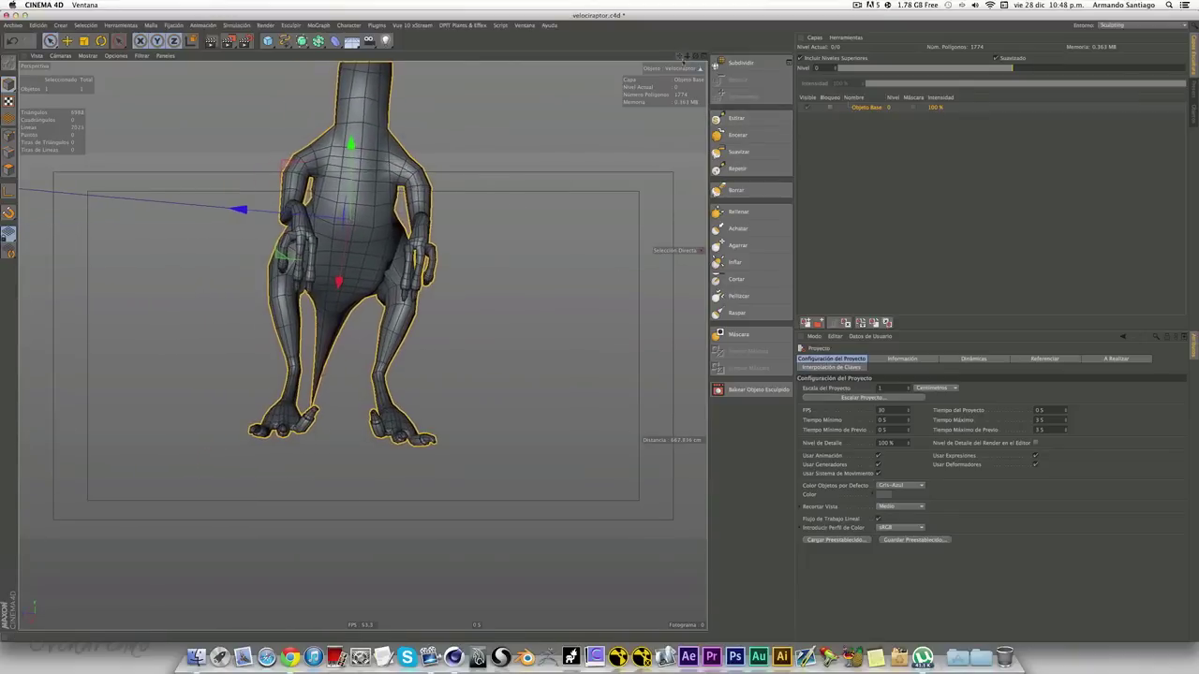
pyautogui.moveTo(455, 356)
pyautogui.keyDown('alt'); pyautogui.mouseDown()
pyautogui.moveTo(430, 400)
pyautogui.moveTo(363, 453)
pyautogui.moveTo(404, 409)
pyautogui.moveTo(397, 432)
pyautogui.moveTo(388, 408)
pyautogui.moveTo(558, 298)
pyautogui.mouseUp(); pyautogui.keyUp('alt')
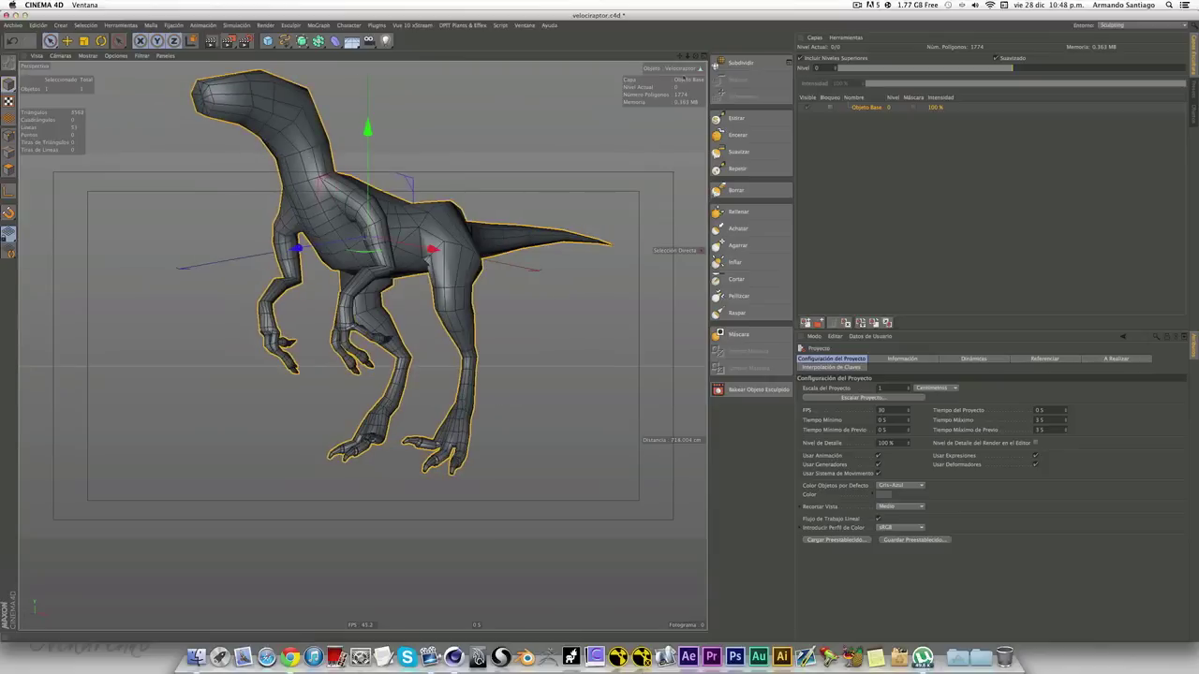
pyautogui.moveTo(675, 57)
pyautogui.keyDown('alt'); pyautogui.mouseDown()
pyautogui.moveTo(430, 456)
pyautogui.moveTo(351, 416)
pyautogui.moveTo(569, 319)
pyautogui.moveTo(440, 333)
pyautogui.mouseUp(); pyautogui.keyUp('alt')
pyautogui.keyDown('alt'); pyautogui.moveTo(363, 346); pyautogui.dragTo(392, 273); pyautogui.keyUp('alt')
# Close in on the torso, zoom back out and settle on a side-on view.
pyautogui.moveTo(291, 266)
pyautogui.keyDown('alt'); pyautogui.mouseDown()
pyautogui.moveTo(309, 300)
pyautogui.moveTo(281, 330)
pyautogui.moveTo(271, 309)
pyautogui.moveTo(251, 376)
pyautogui.moveTo(291, 356)
pyautogui.moveTo(281, 375)
pyautogui.moveTo(267, 365)
pyautogui.moveTo(271, 377)
pyautogui.moveTo(281, 365)
pyautogui.mouseUp(); pyautogui.keyUp('alt')
pyautogui.scroll(3, 281, 330)
pyautogui.scroll(5, 282, 329)
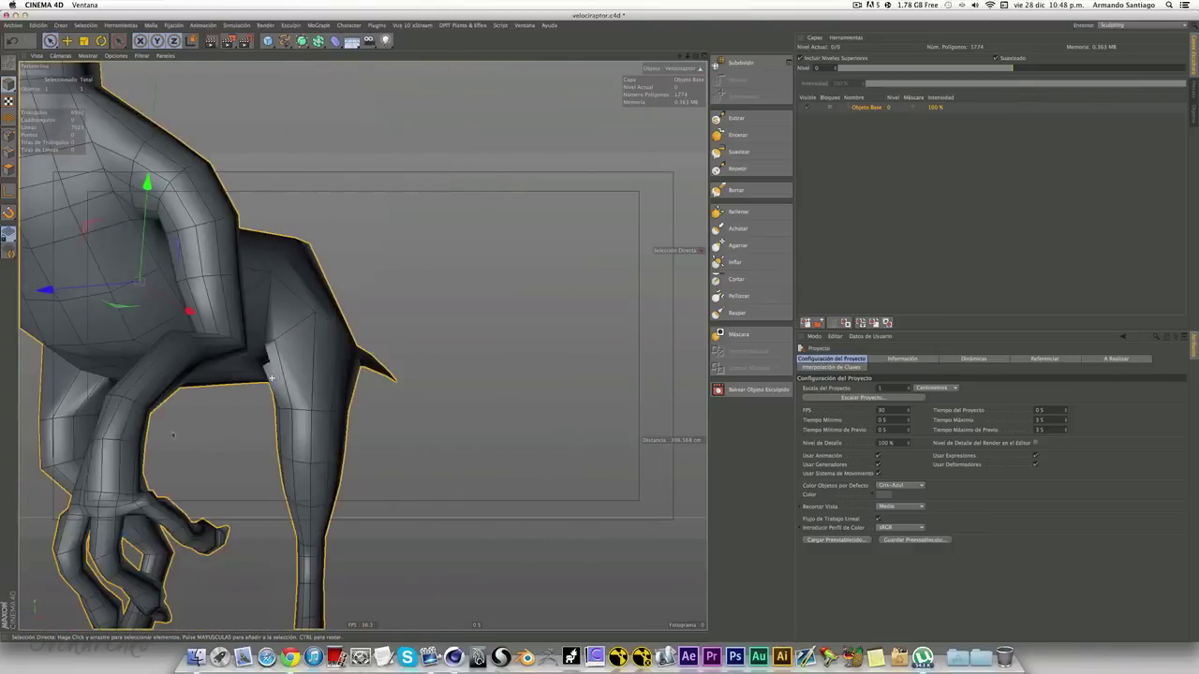
pyautogui.scroll(-3, 648, 117)
pyautogui.scroll(-3, 648, 117)
pyautogui.moveTo(681, 56)
pyautogui.mouseDown()
pyautogui.moveTo(274, 302)
pyautogui.moveTo(381, 322)
pyautogui.mouseUp()
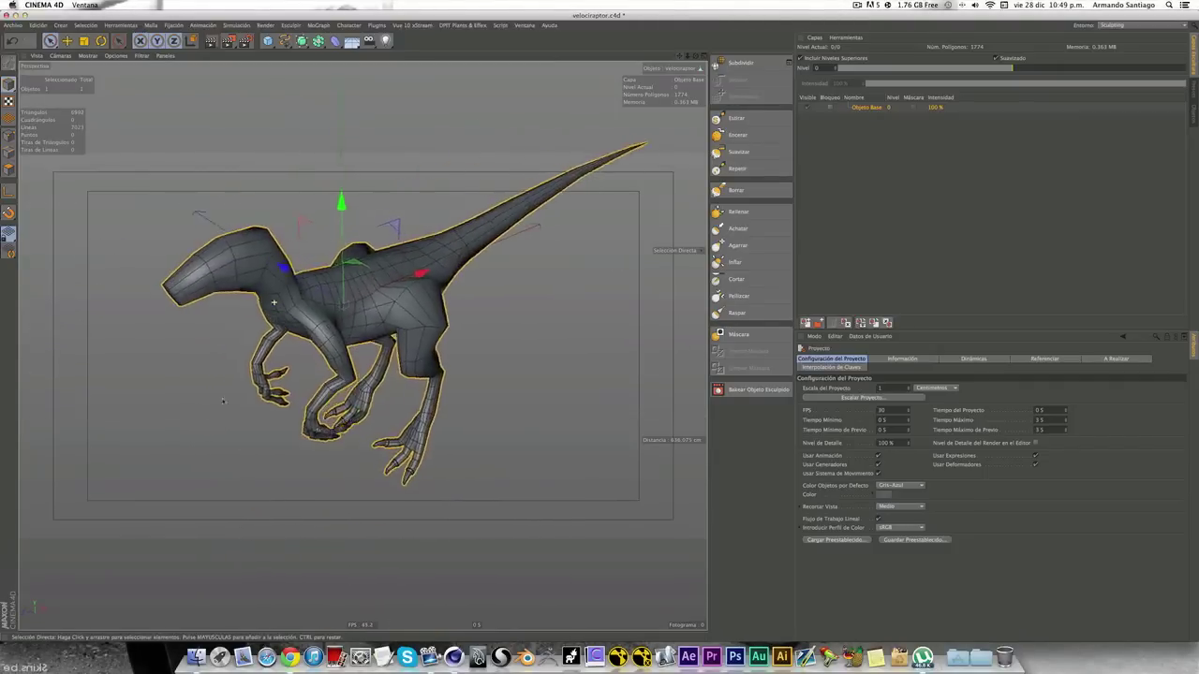
pyautogui.scroll(-3, 389, 322)
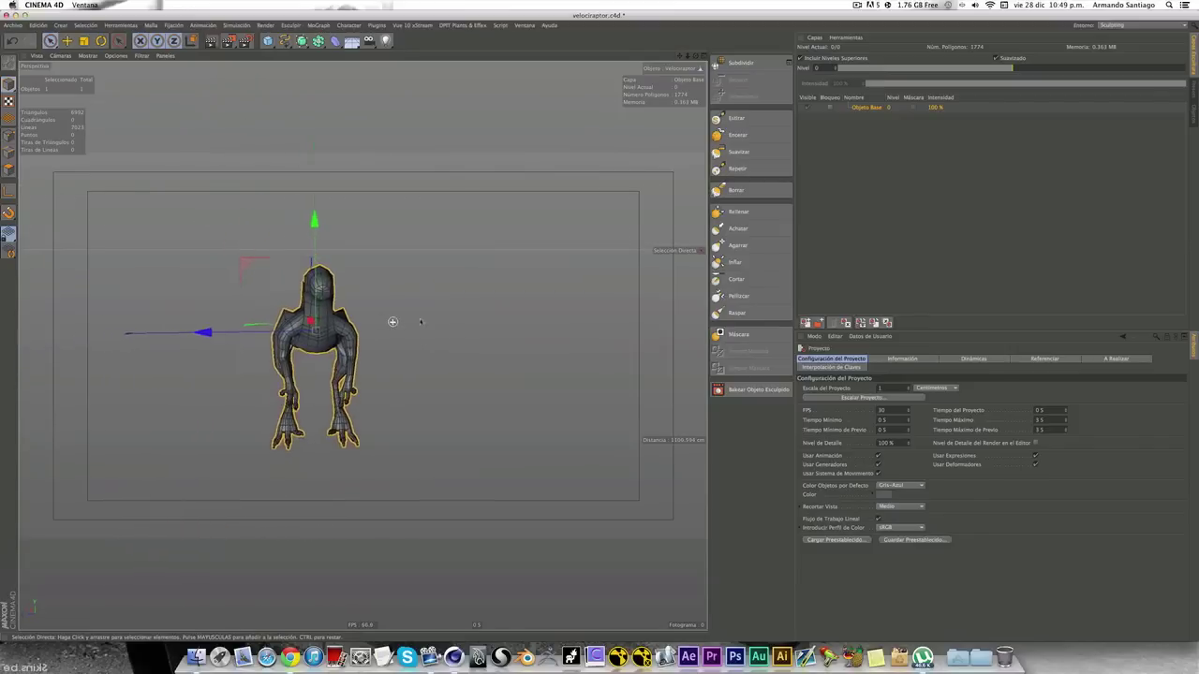
pyautogui.keyDown('alt'); pyautogui.moveTo(394, 321); pyautogui.dragTo(550, 144); pyautogui.keyUp('alt')
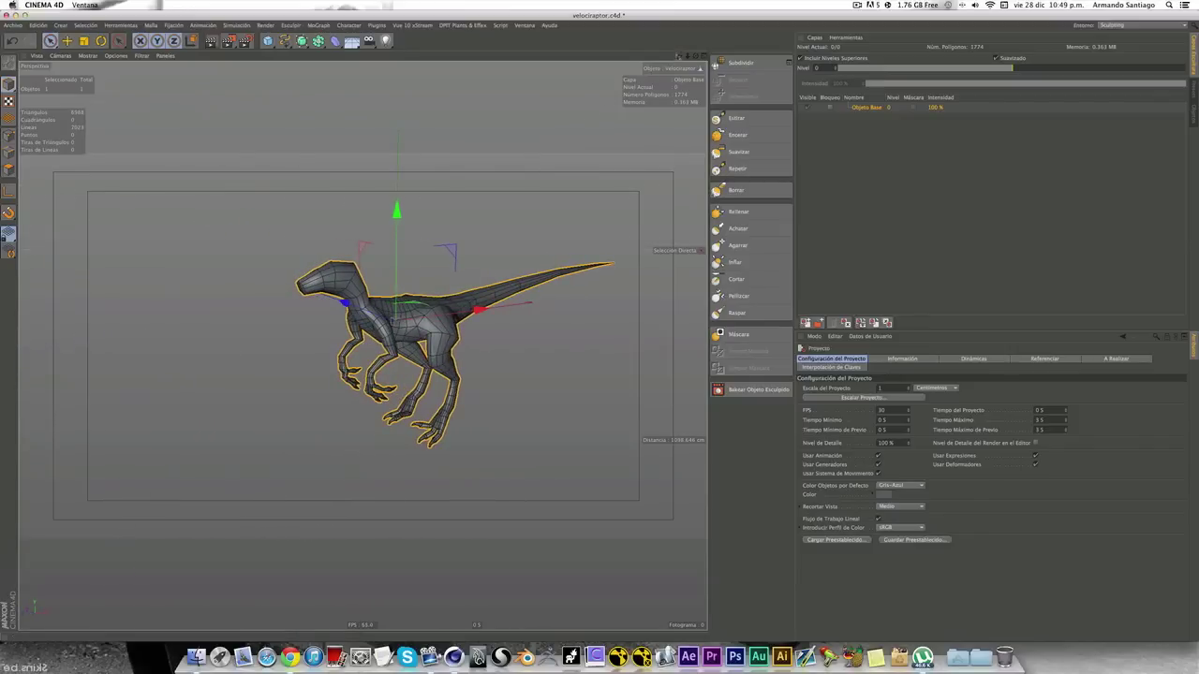
pyautogui.keyDown('alt'); pyautogui.moveTo(650, 73); pyautogui.dragTo(54, 94); pyautogui.keyUp('alt')
pyautogui.click(87, 55)
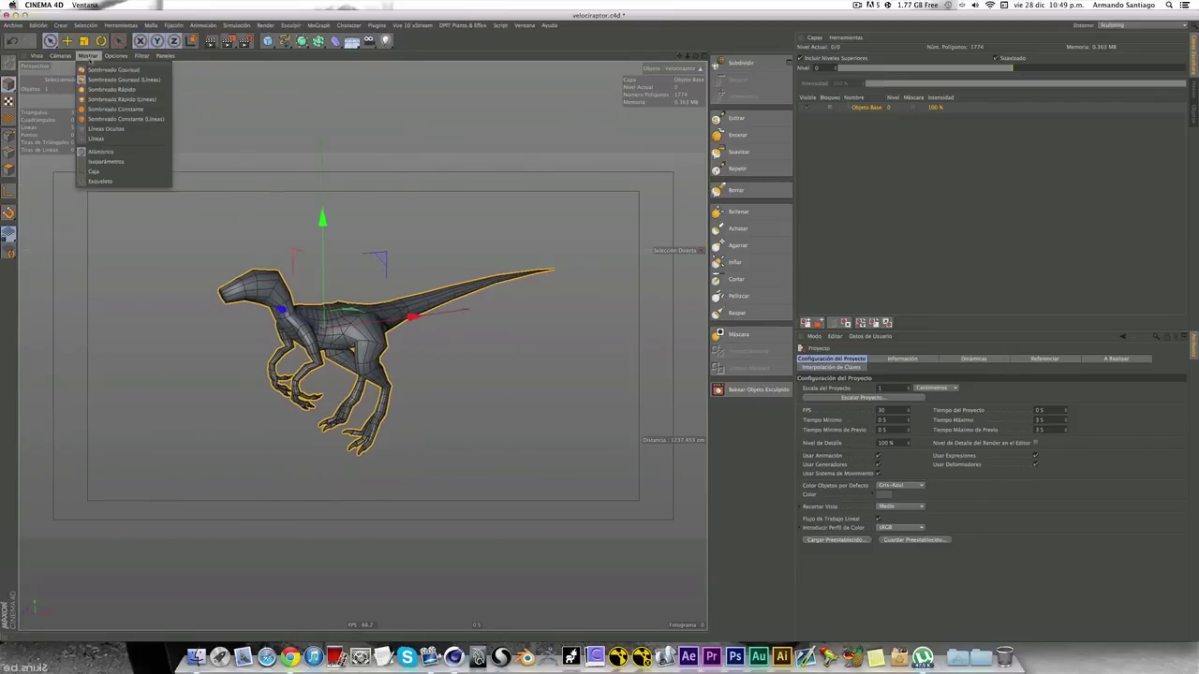
# Set the viewport to Sombreado Gouraud with no wireframe.
pyautogui.click(113, 67)
pyautogui.scroll(5, 303, 344)
pyautogui.keyDown('alt'); pyautogui.moveTo(303, 345); pyautogui.dragTo(468, 337); pyautogui.keyUp('alt')
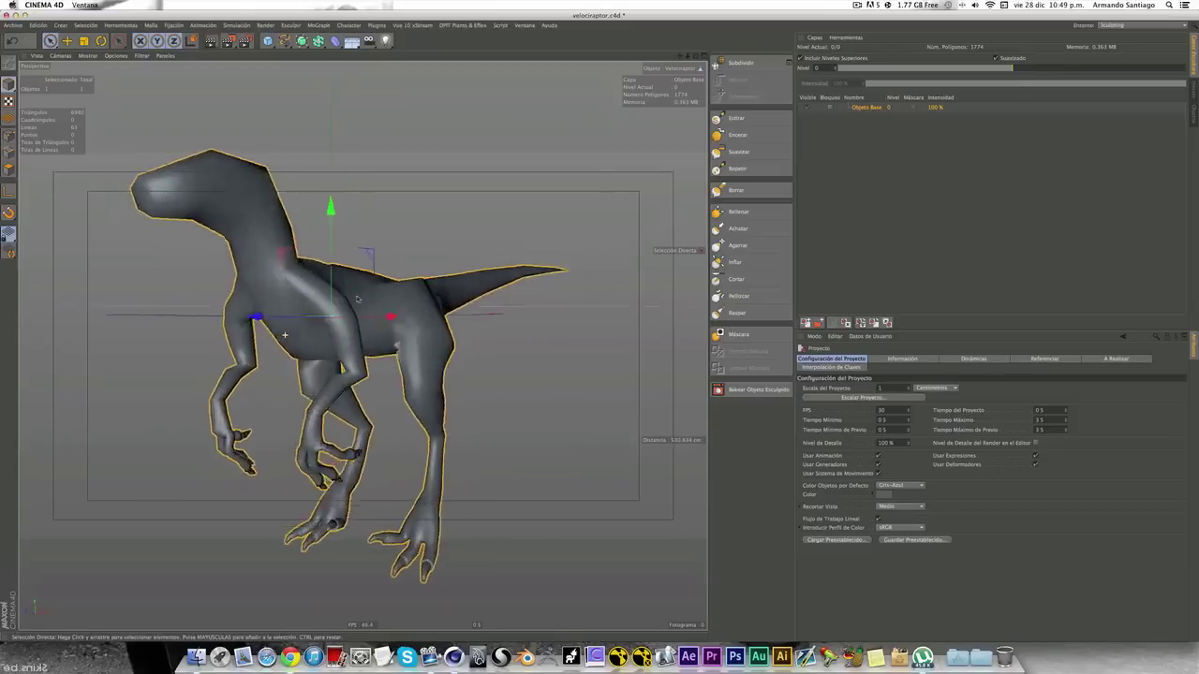
# Subdivide the raptor twice to sculpt level 2 (27872 polygons) and pick the Achatar brush.
pyautogui.click(735, 62)
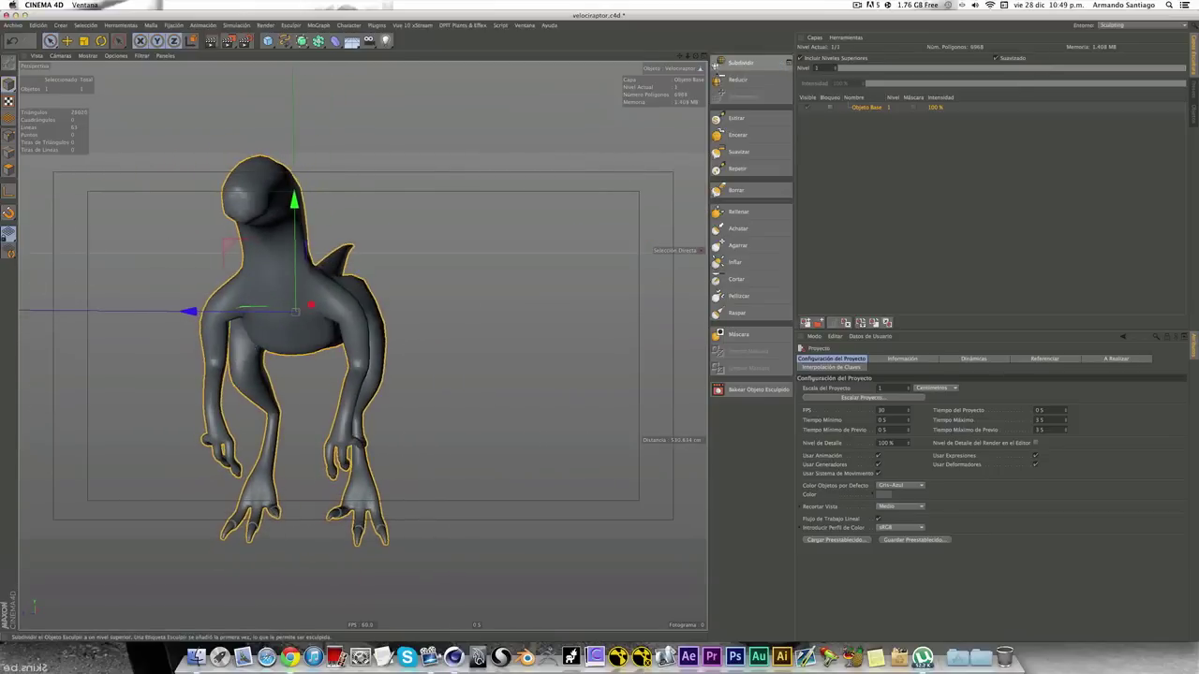
pyautogui.moveTo(527, 219)
pyautogui.keyDown('alt'); pyautogui.mouseDown()
pyautogui.moveTo(423, 140)
pyautogui.moveTo(435, 233)
pyautogui.moveTo(440, 187)
pyautogui.mouseUp(); pyautogui.keyUp('alt')
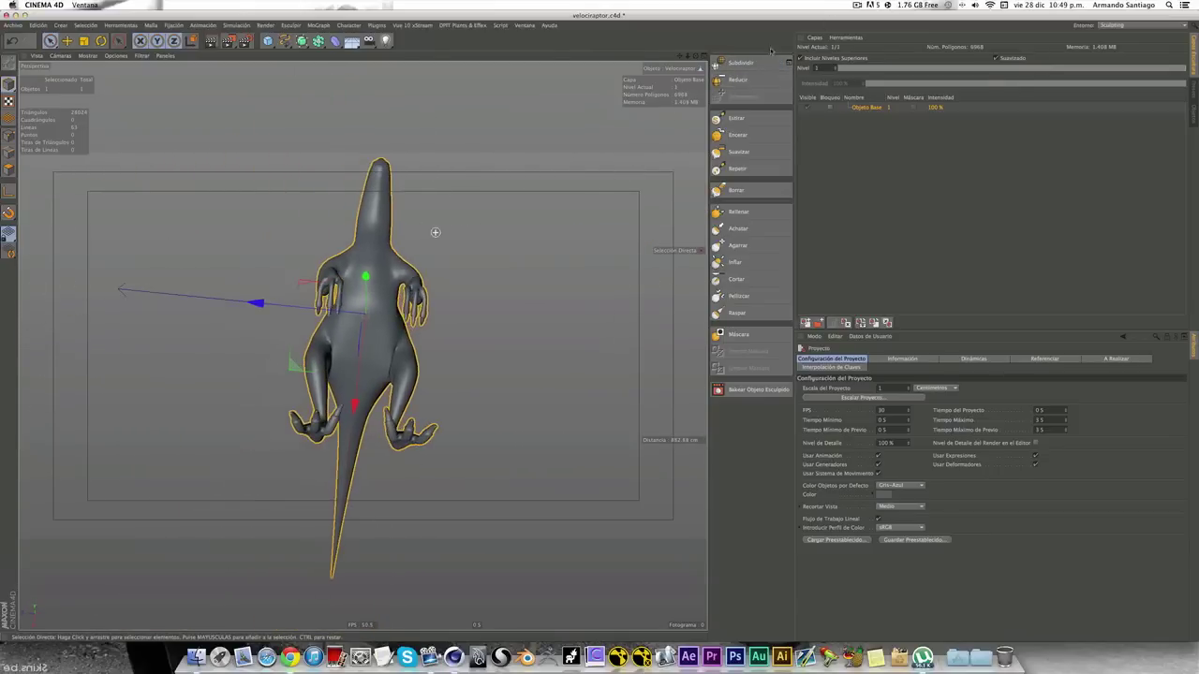
pyautogui.click(736, 62)
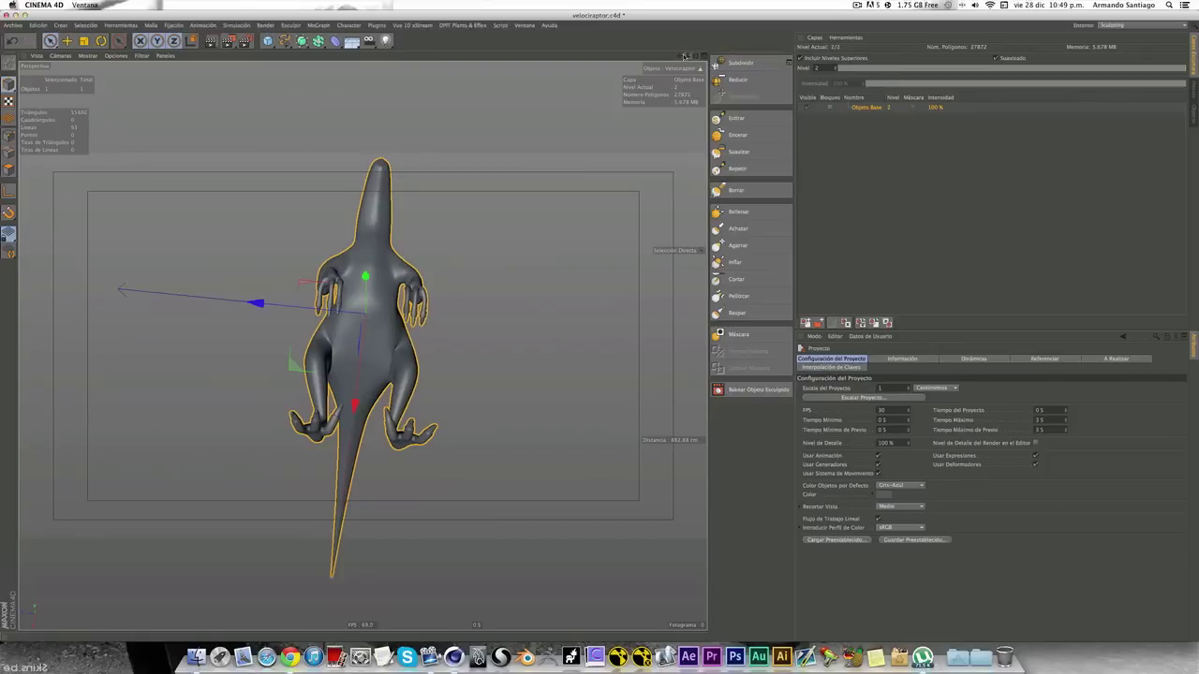
pyautogui.moveTo(685, 56); pyautogui.dragTo(362, 344)
pyautogui.scroll(2, 361, 349)
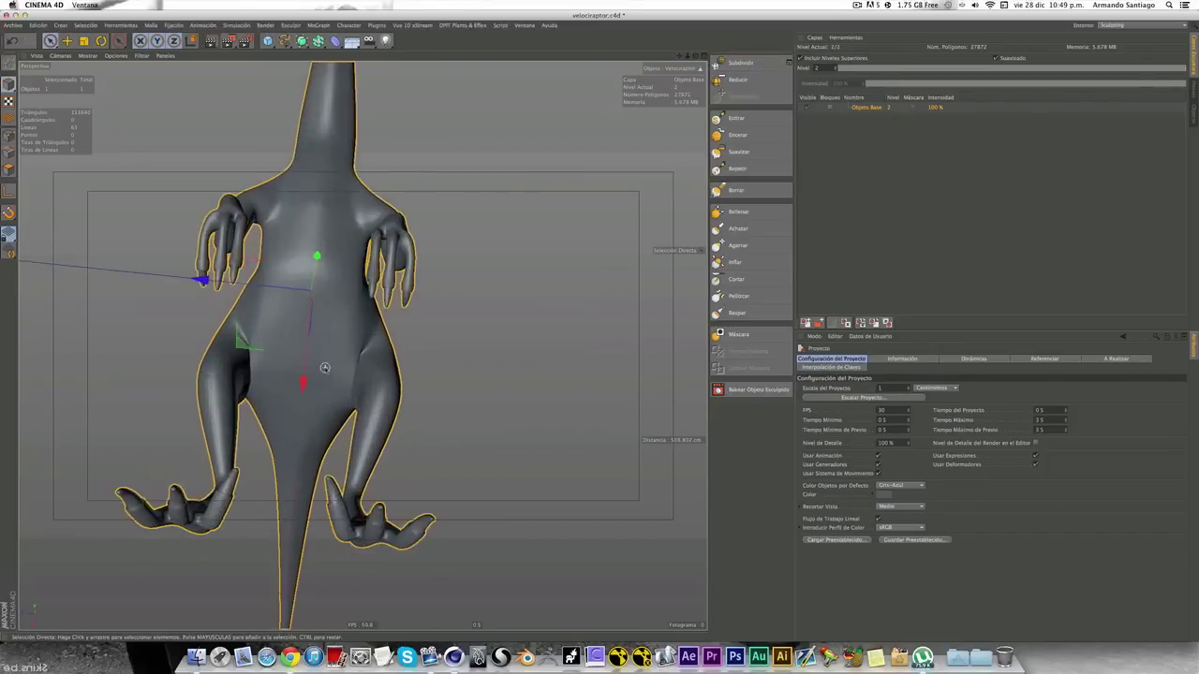
pyautogui.scroll(2, 351, 361)
pyautogui.scroll(2, 342, 374)
pyautogui.scroll(2, 341, 384)
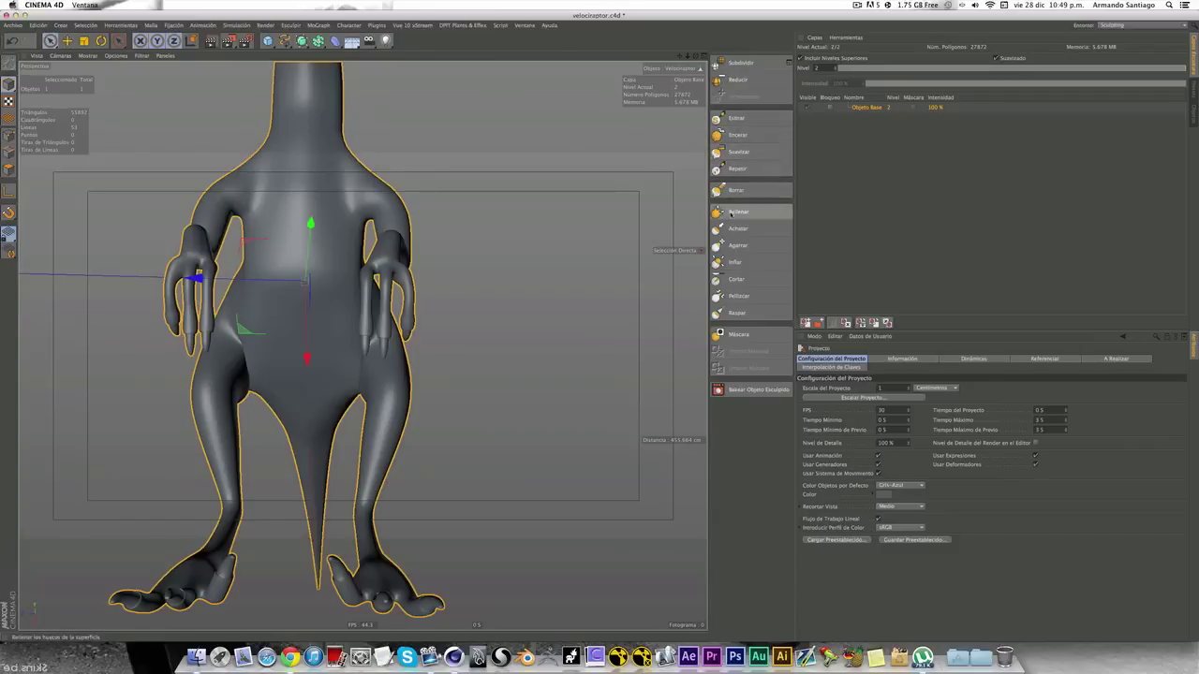
pyautogui.click(730, 228)
# Select the Agarrar grab brush and show its symmetry options.
pyautogui.moveTo(711, 144)
pyautogui.mouseDown()
pyautogui.moveTo(602, 154)
pyautogui.moveTo(810, 337)
pyautogui.mouseUp()
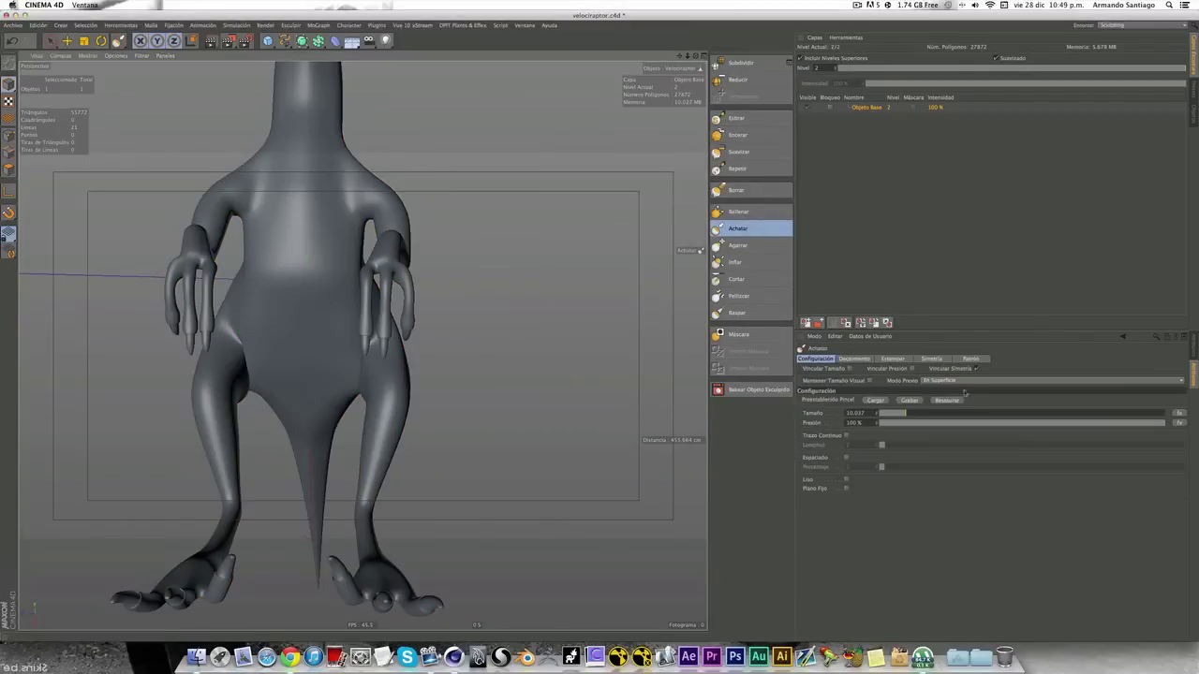
pyautogui.scroll(3, 587, 183)
pyautogui.click(721, 246)
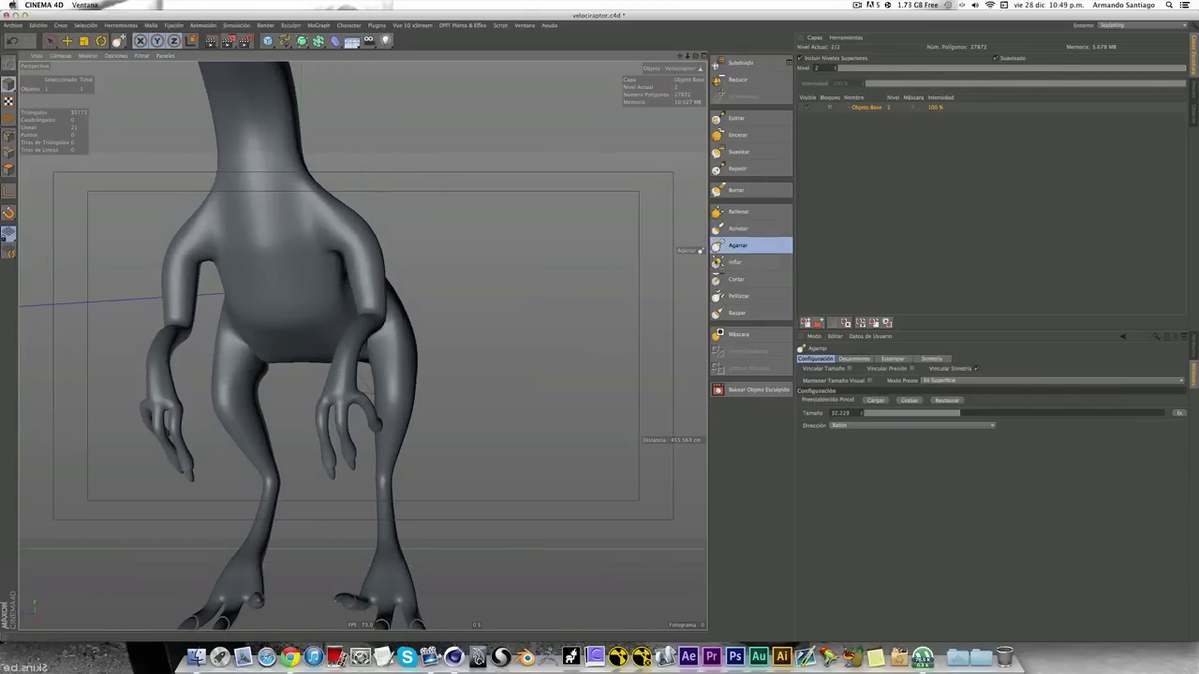
pyautogui.keyDown('alt'); pyautogui.moveTo(529, 250); pyautogui.dragTo(897, 368); pyautogui.keyUp('alt')
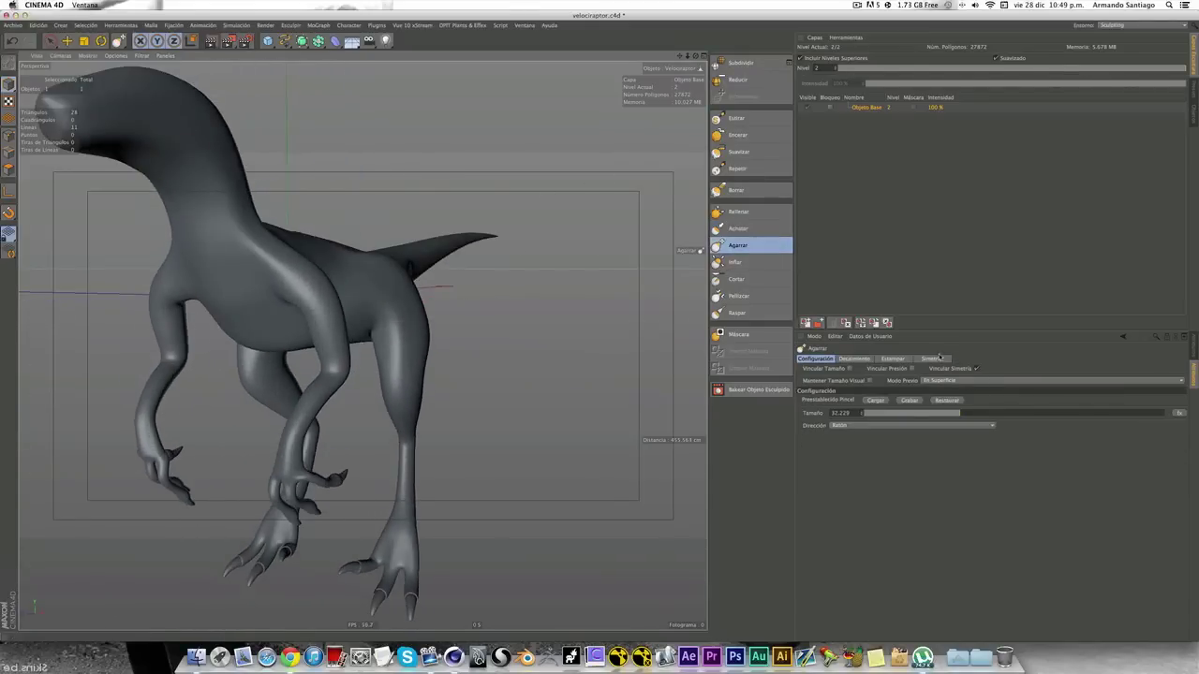
pyautogui.click(939, 358)
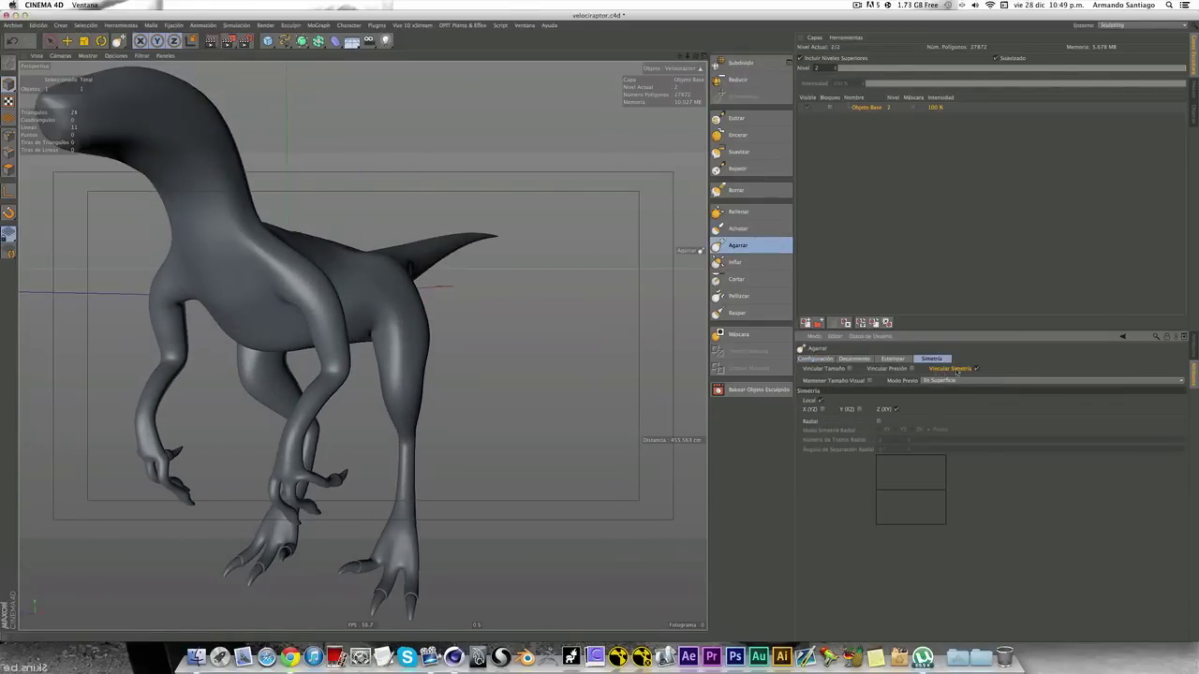
# Orbit the raptor to front, side and top-down views to inspect it.
pyautogui.keyDown('alt'); pyautogui.moveTo(446, 333); pyautogui.dragTo(544, 337); pyautogui.keyUp('alt')
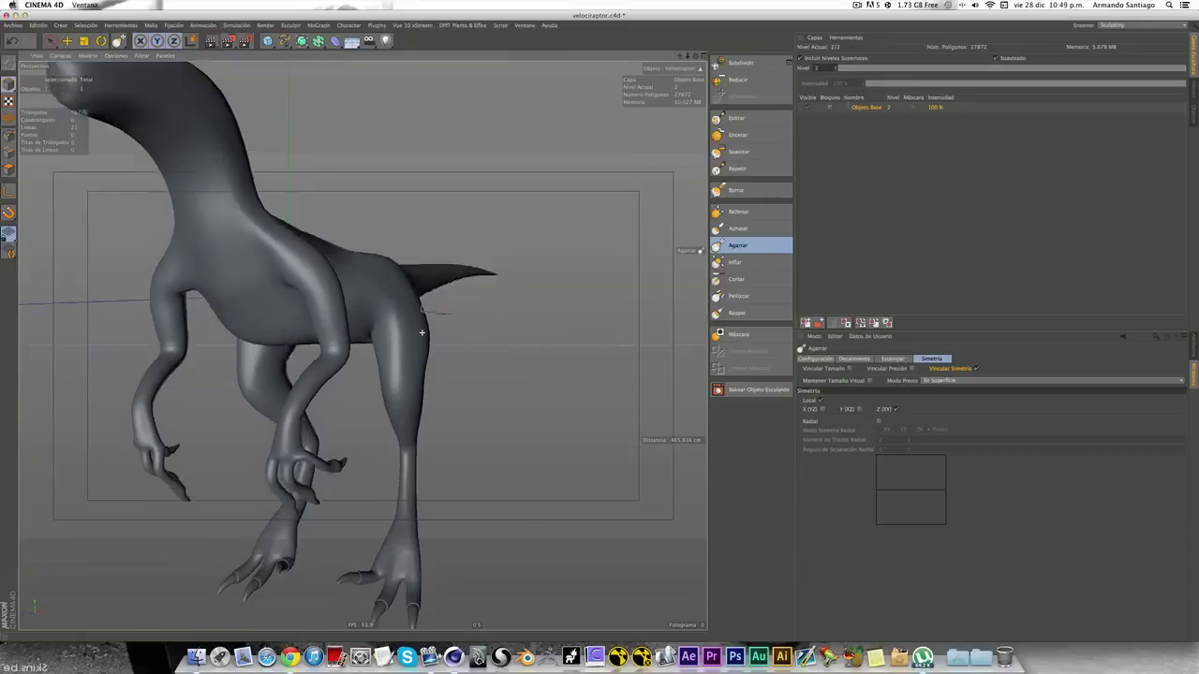
pyautogui.keyDown('alt'); pyautogui.moveTo(356, 305); pyautogui.dragTo(361, 317); pyautogui.keyUp('alt')
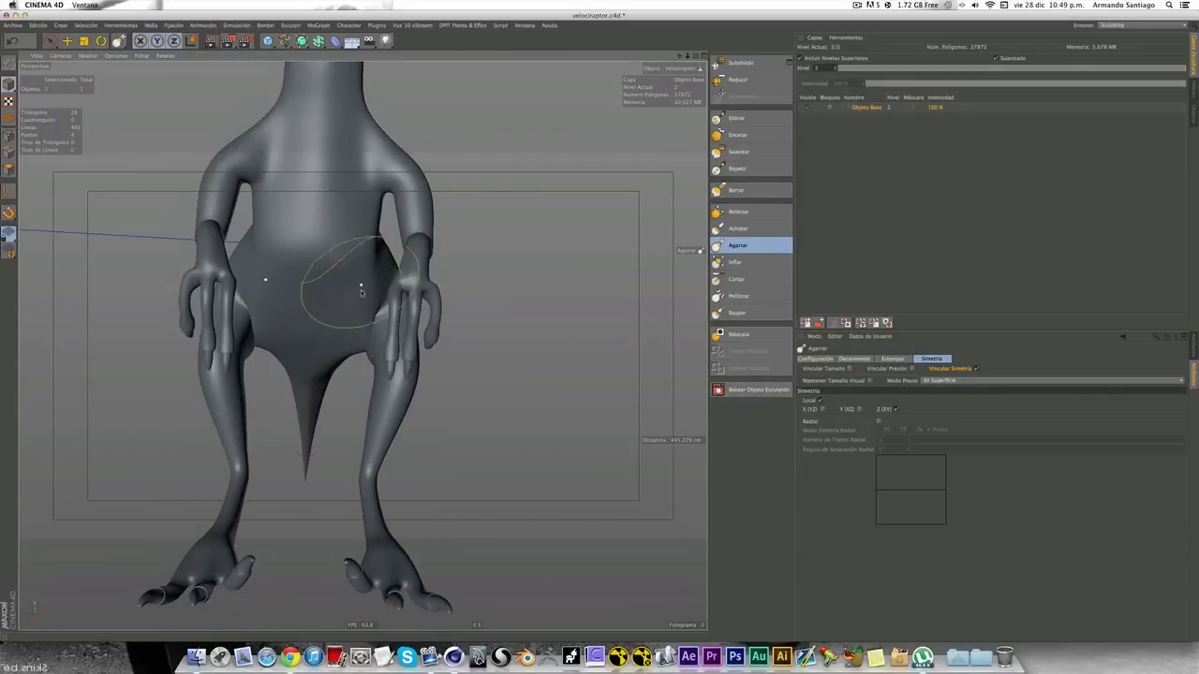
pyautogui.keyDown('alt'); pyautogui.moveTo(362, 312); pyautogui.dragTo(357, 260); pyautogui.keyUp('alt')
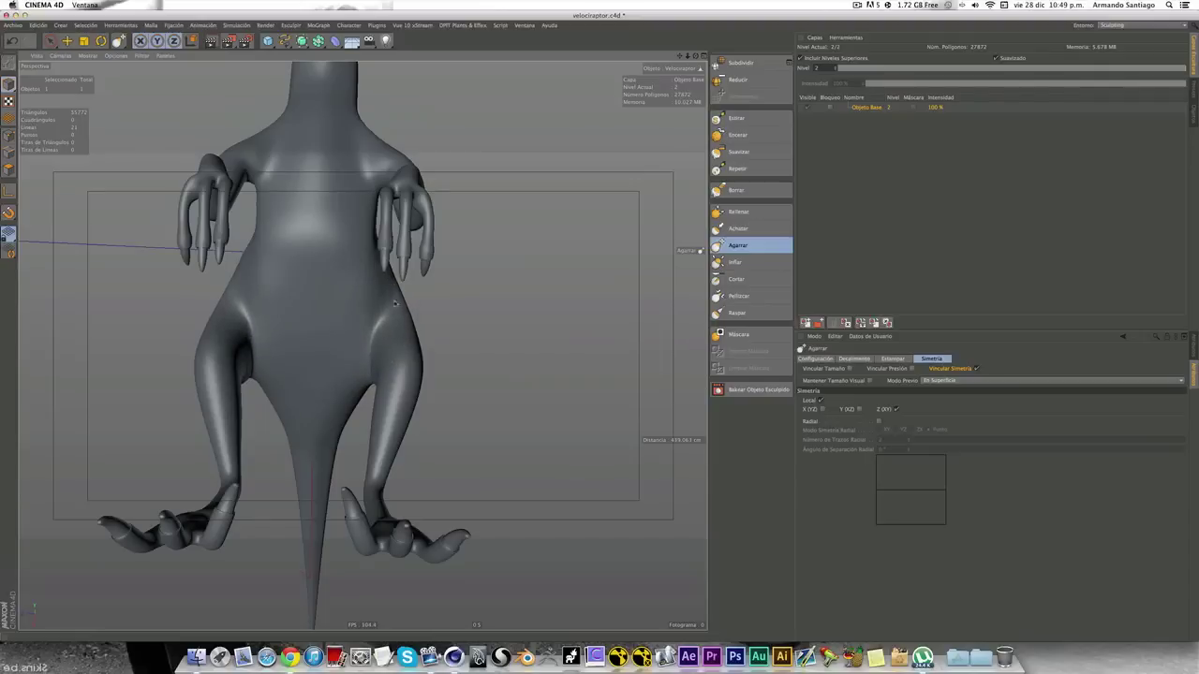
pyautogui.keyDown('alt'); pyautogui.moveTo(372, 340); pyautogui.dragTo(420, 312); pyautogui.keyUp('alt')
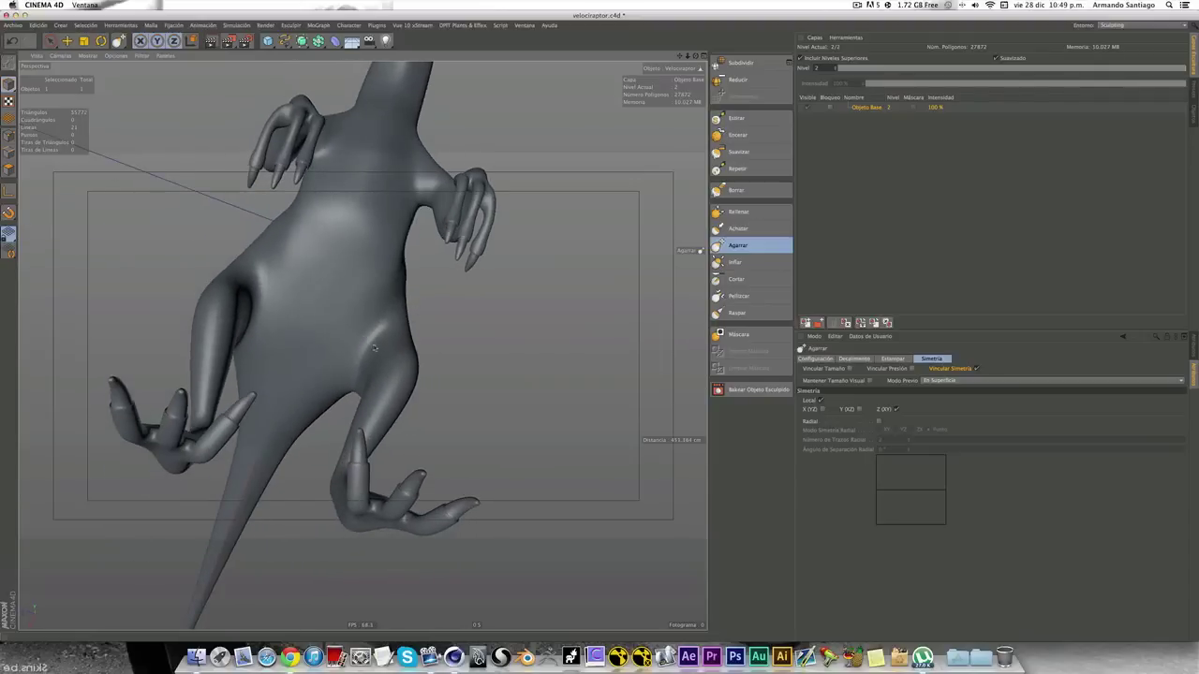
pyautogui.keyDown('alt'); pyautogui.moveTo(352, 367); pyautogui.dragTo(384, 335); pyautogui.keyUp('alt')
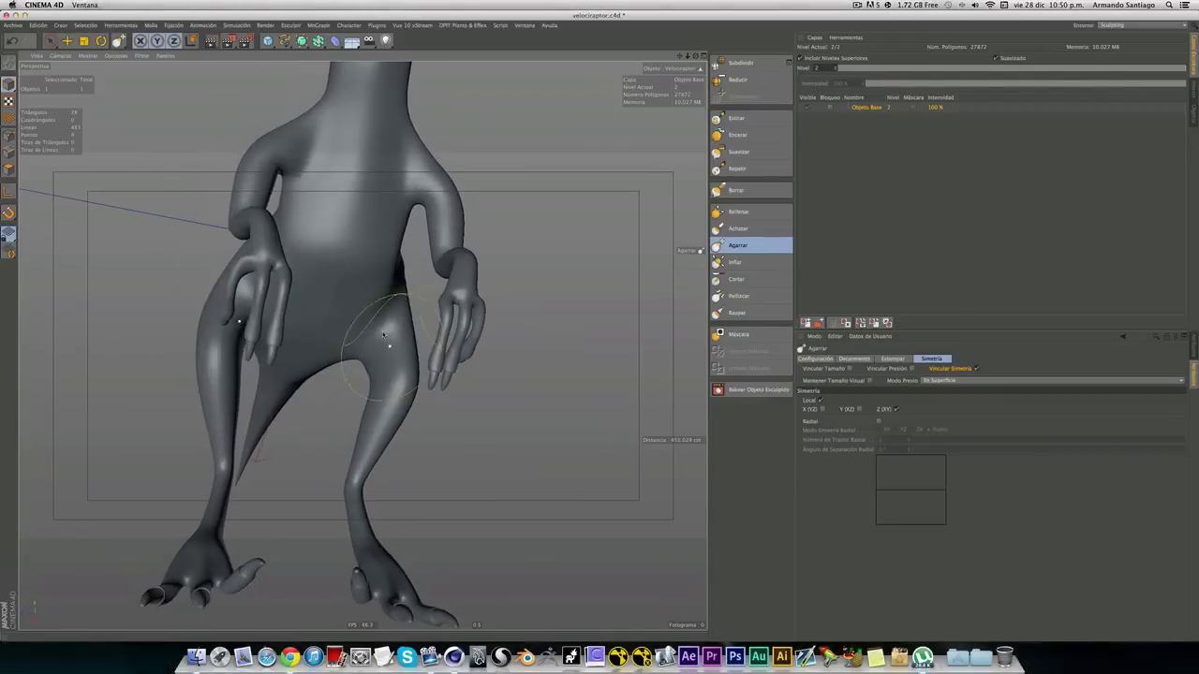
# Set the display to Sombreado (Líneas) to show wireframe over the shading.
pyautogui.click(89, 59)
pyautogui.click(112, 78)
pyautogui.moveTo(431, 328)
pyautogui.keyDown('alt'); pyautogui.mouseDown()
pyautogui.moveTo(480, 311)
pyautogui.moveTo(282, 396)
pyautogui.moveTo(137, 396)
pyautogui.mouseUp(); pyautogui.keyUp('alt')
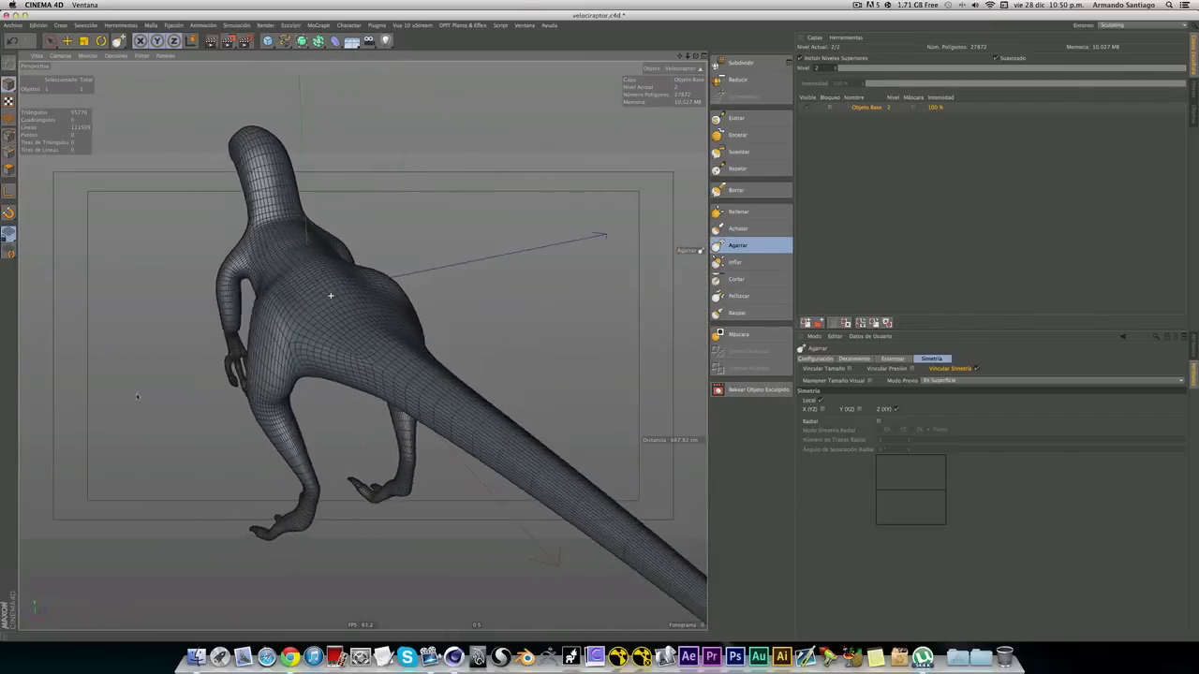
pyautogui.keyDown('alt'); pyautogui.moveTo(137, 397); pyautogui.dragTo(433, 245); pyautogui.keyUp('alt')
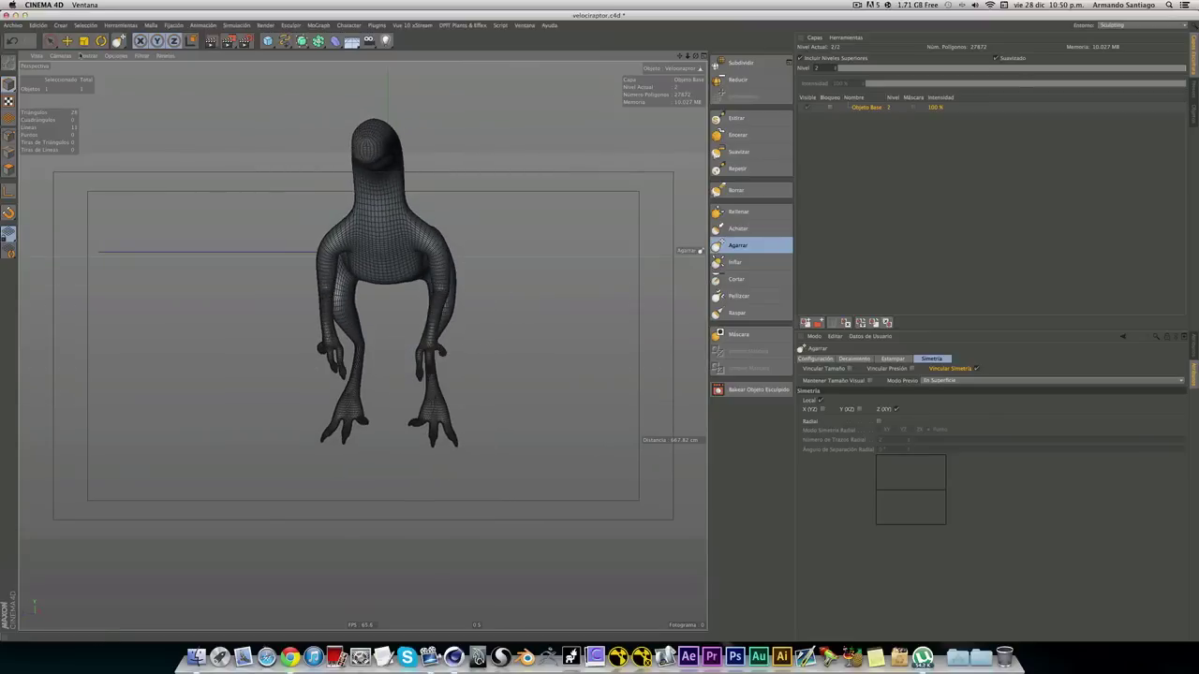
# Return to Gouraud shading and drop the sculpt level to 0 (1774 polygons).
pyautogui.click(80, 55)
pyautogui.click(103, 69)
pyautogui.keyDown('alt'); pyautogui.moveTo(389, 197); pyautogui.dragTo(411, 213); pyautogui.keyUp('alt')
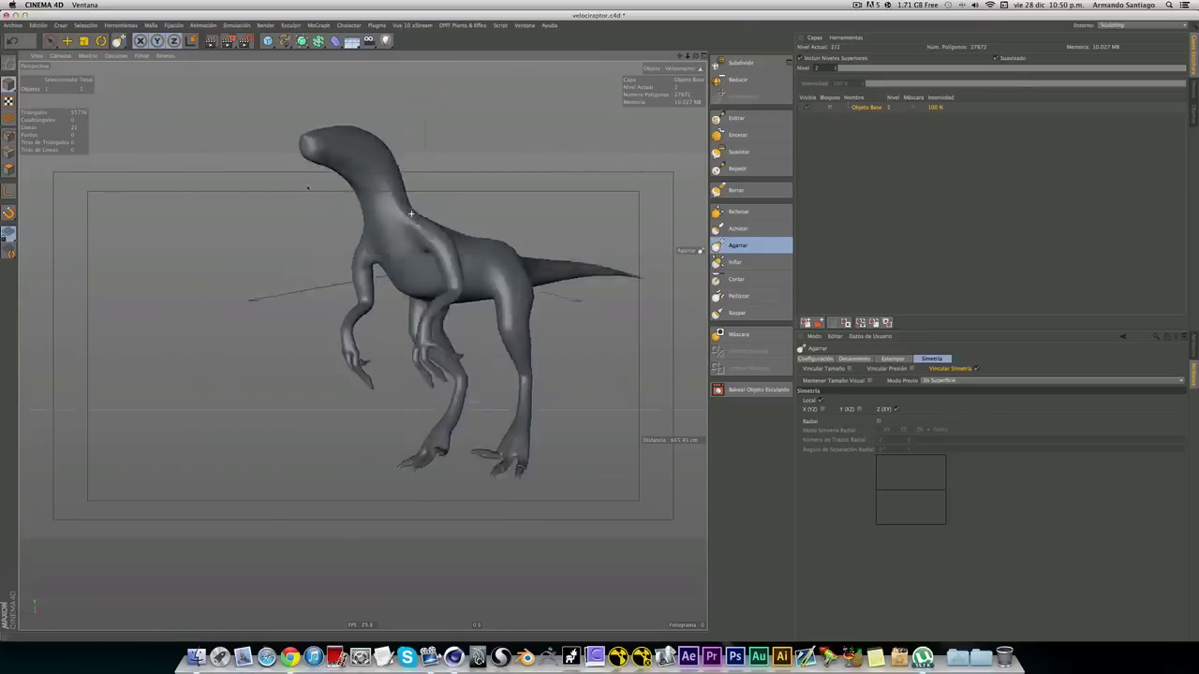
pyautogui.keyDown('alt'); pyautogui.moveTo(331, 190); pyautogui.dragTo(235, 214); pyautogui.keyUp('alt')
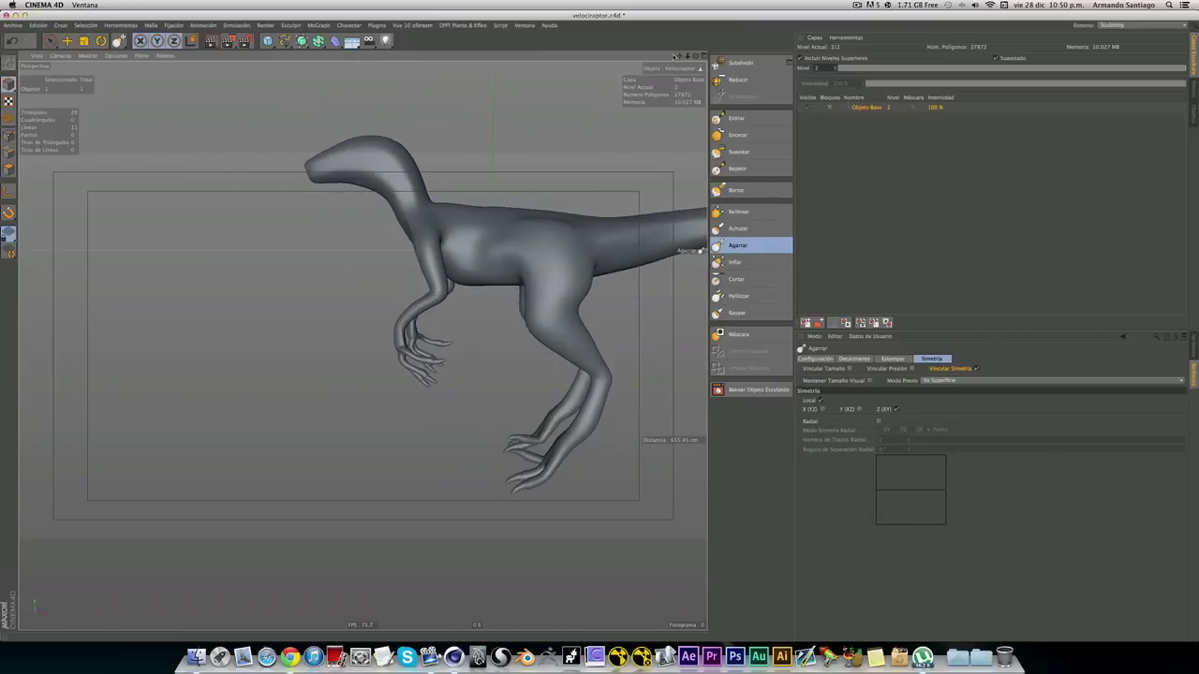
pyautogui.keyDown('alt'); pyautogui.moveTo(700, 251); pyautogui.dragTo(488, 308); pyautogui.keyUp('alt')
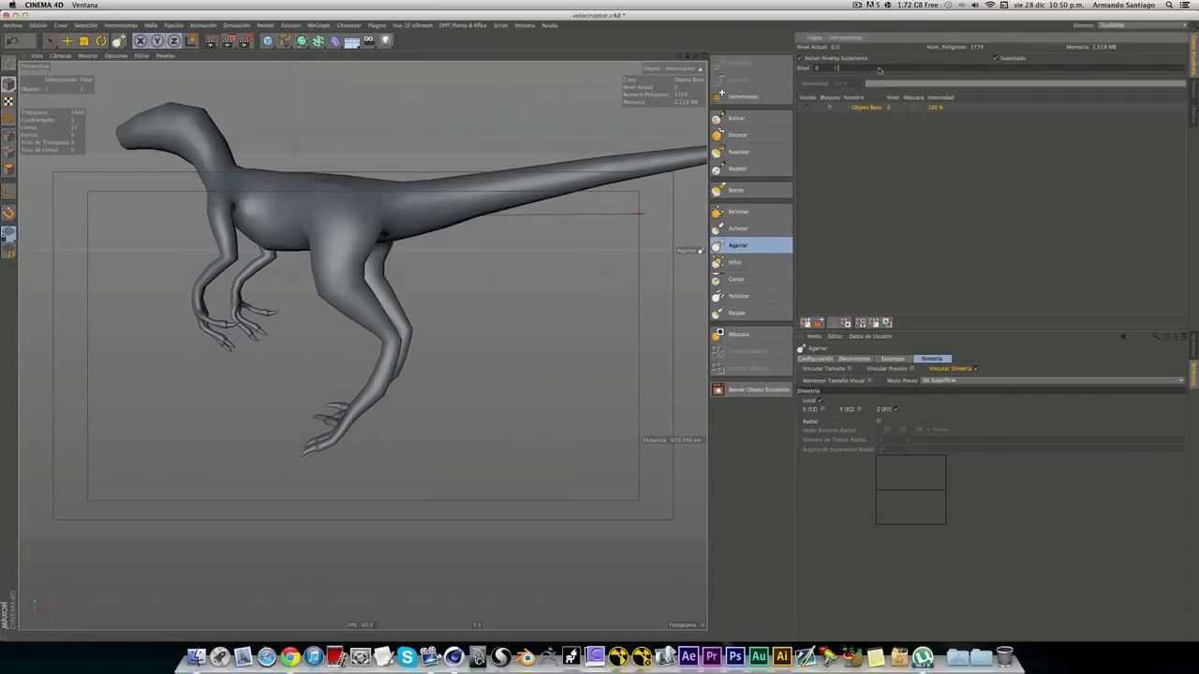
pyautogui.keyDown('alt'); pyautogui.moveTo(469, 281); pyautogui.dragTo(455, 290); pyautogui.keyUp('alt')
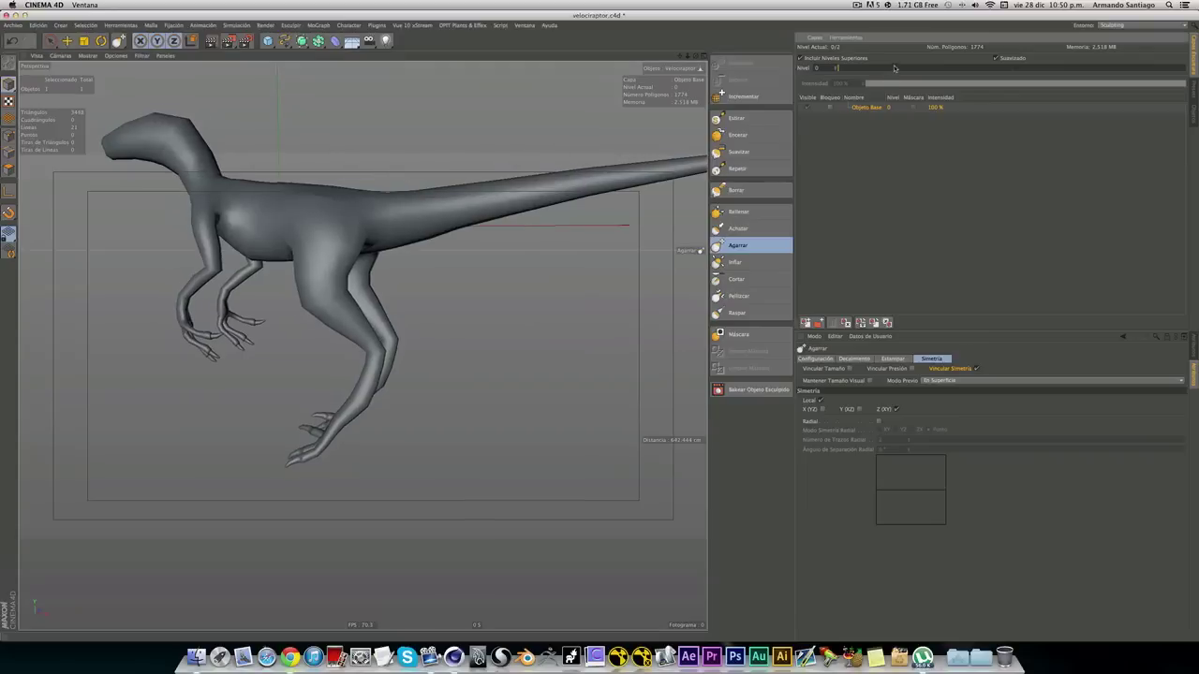
# Raise the sculpt level to 1 (6968 polygons) and orbit to a rear view of the legs.
pyautogui.click(836, 68)
pyautogui.keyDown('alt'); pyautogui.moveTo(362, 410); pyautogui.dragTo(359, 393); pyautogui.keyUp('alt')
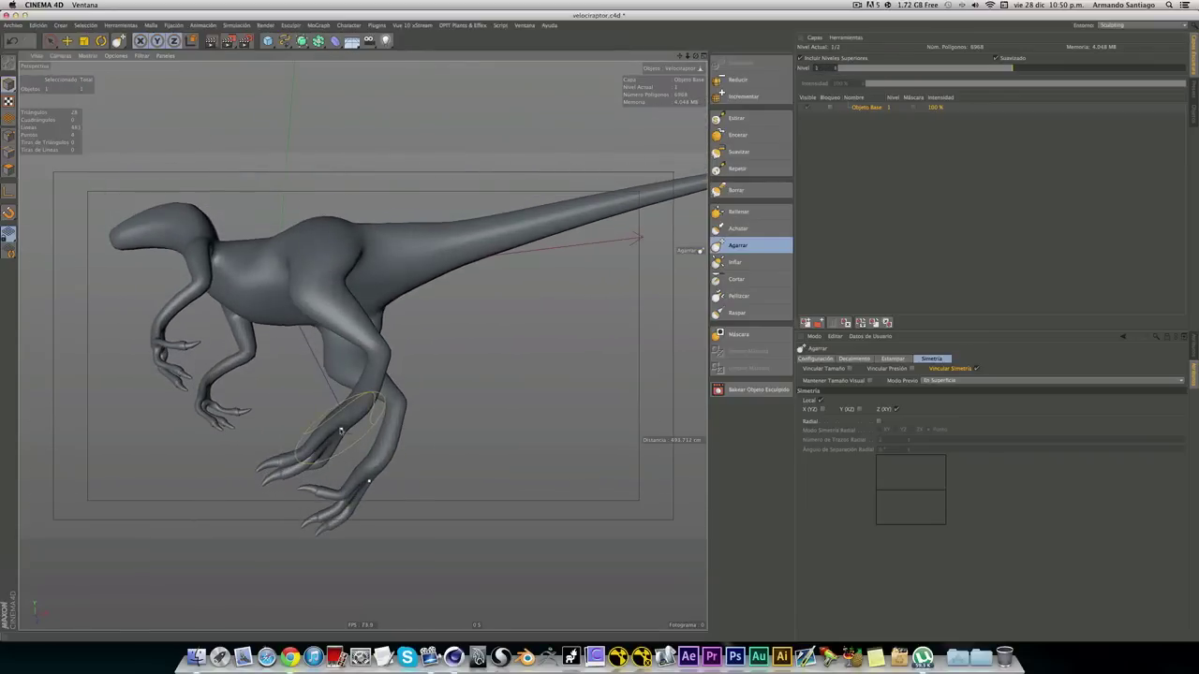
pyautogui.keyDown('alt'); pyautogui.moveTo(350, 438); pyautogui.dragTo(361, 446); pyautogui.keyUp('alt')
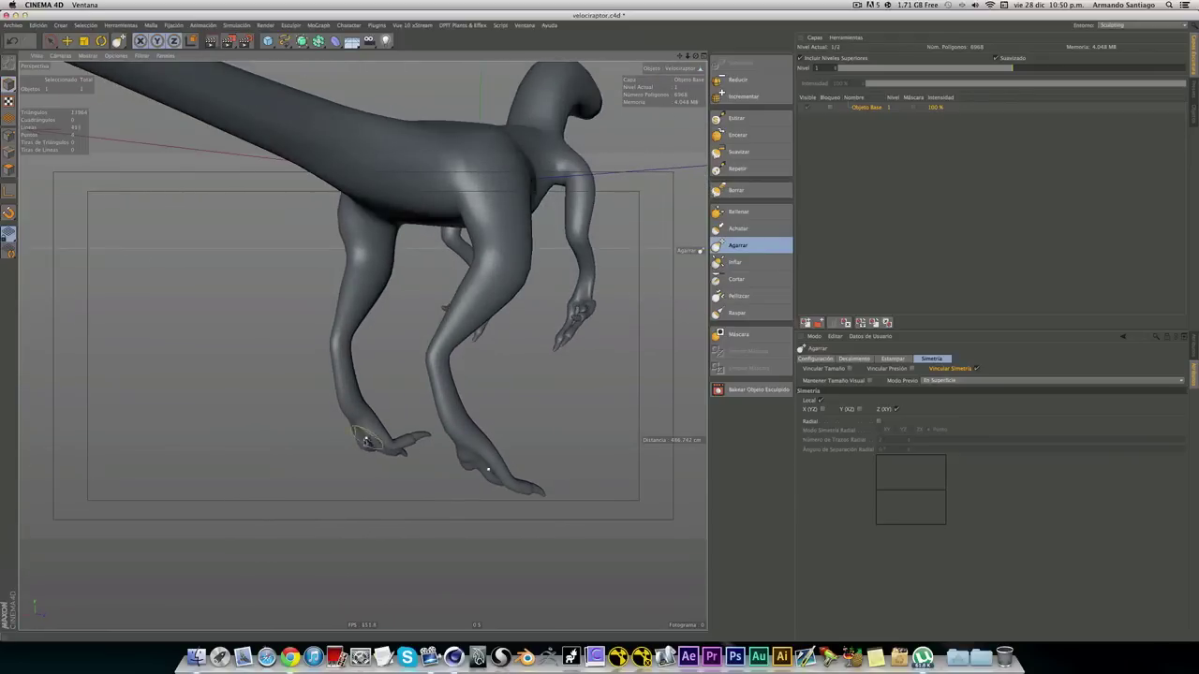
pyautogui.keyDown('alt'); pyautogui.moveTo(366, 441); pyautogui.dragTo(376, 427); pyautogui.keyUp('alt')
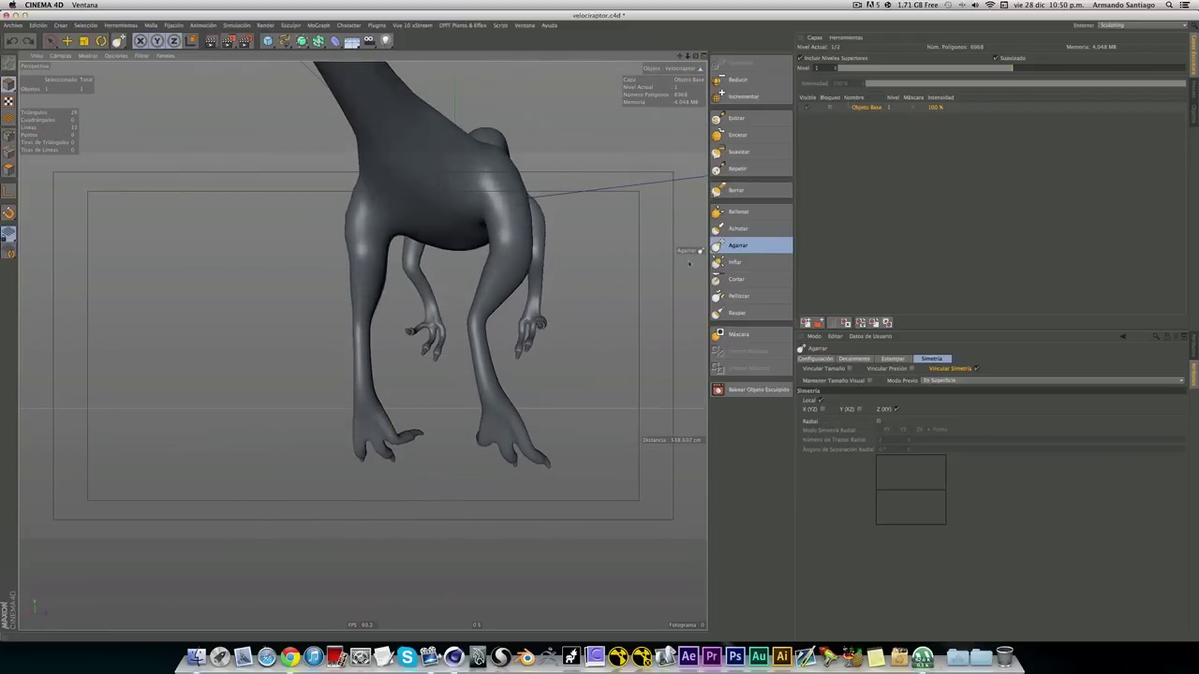
pyautogui.click(737, 135)
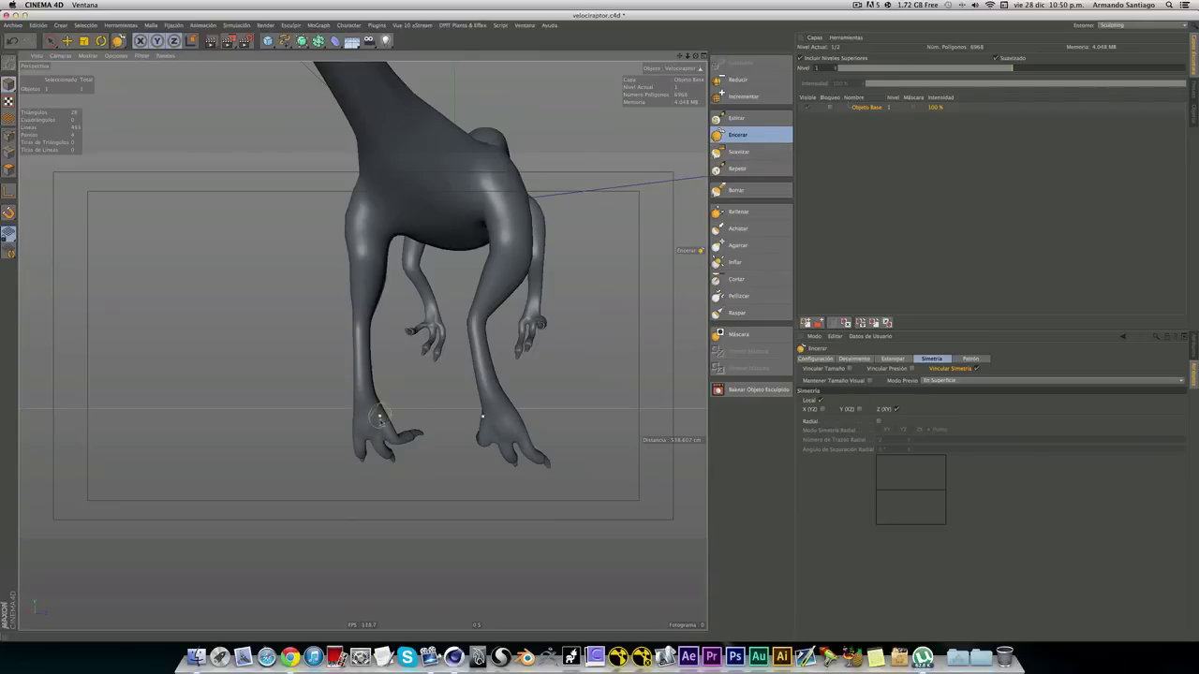
# Orbit around the legs, neck and body from front and three-quarter views.
pyautogui.moveTo(380, 404)
pyautogui.keyDown('alt'); pyautogui.mouseDown()
pyautogui.moveTo(380, 417)
pyautogui.moveTo(579, 512)
pyautogui.moveTo(366, 449)
pyautogui.moveTo(348, 461)
pyautogui.moveTo(357, 449)
pyautogui.mouseUp(); pyautogui.keyUp('alt')
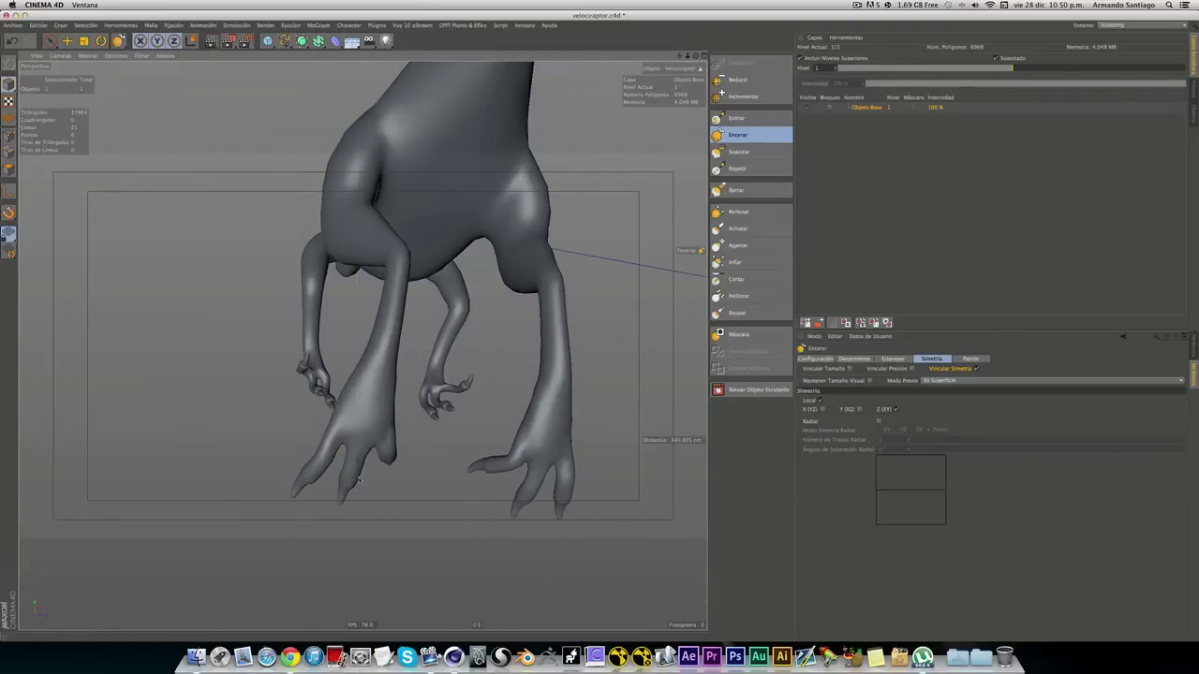
pyautogui.keyDown('alt'); pyautogui.moveTo(356, 447); pyautogui.dragTo(379, 422); pyautogui.keyUp('alt')
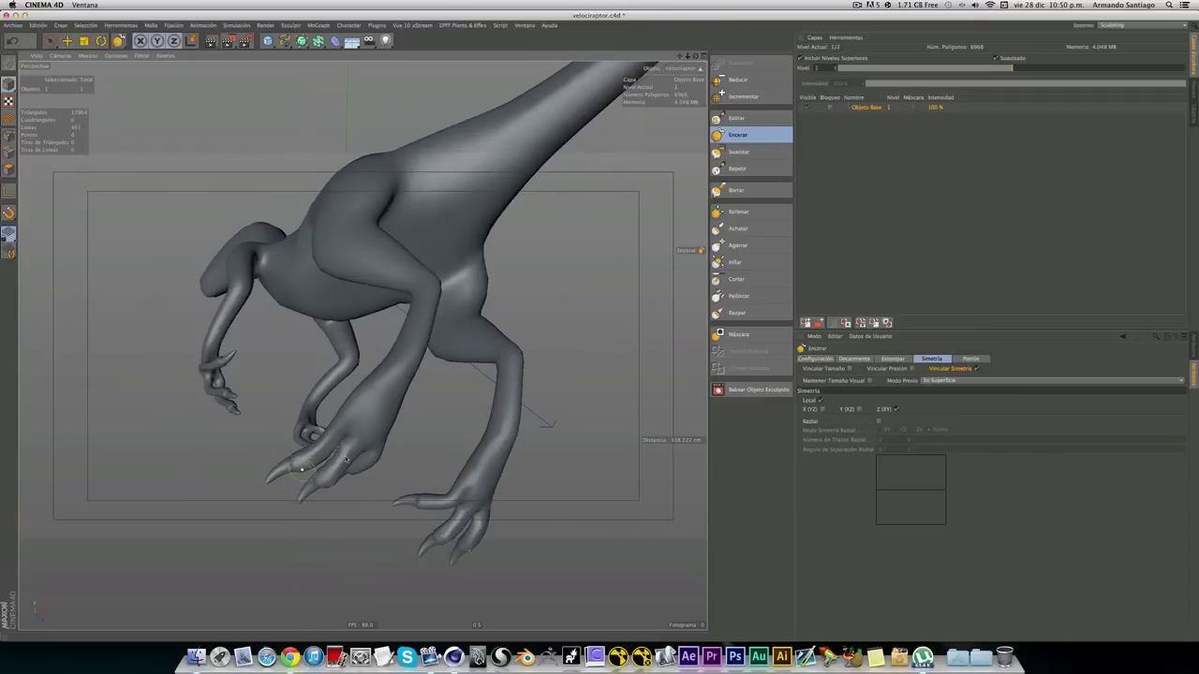
pyautogui.keyDown('alt'); pyautogui.moveTo(306, 465); pyautogui.dragTo(238, 490); pyautogui.keyUp('alt')
pyautogui.moveTo(372, 431)
pyautogui.keyDown('alt'); pyautogui.mouseDown()
pyautogui.moveTo(403, 431)
pyautogui.moveTo(405, 456)
pyautogui.moveTo(370, 410)
pyautogui.moveTo(384, 410)
pyautogui.mouseUp(); pyautogui.keyUp('alt')
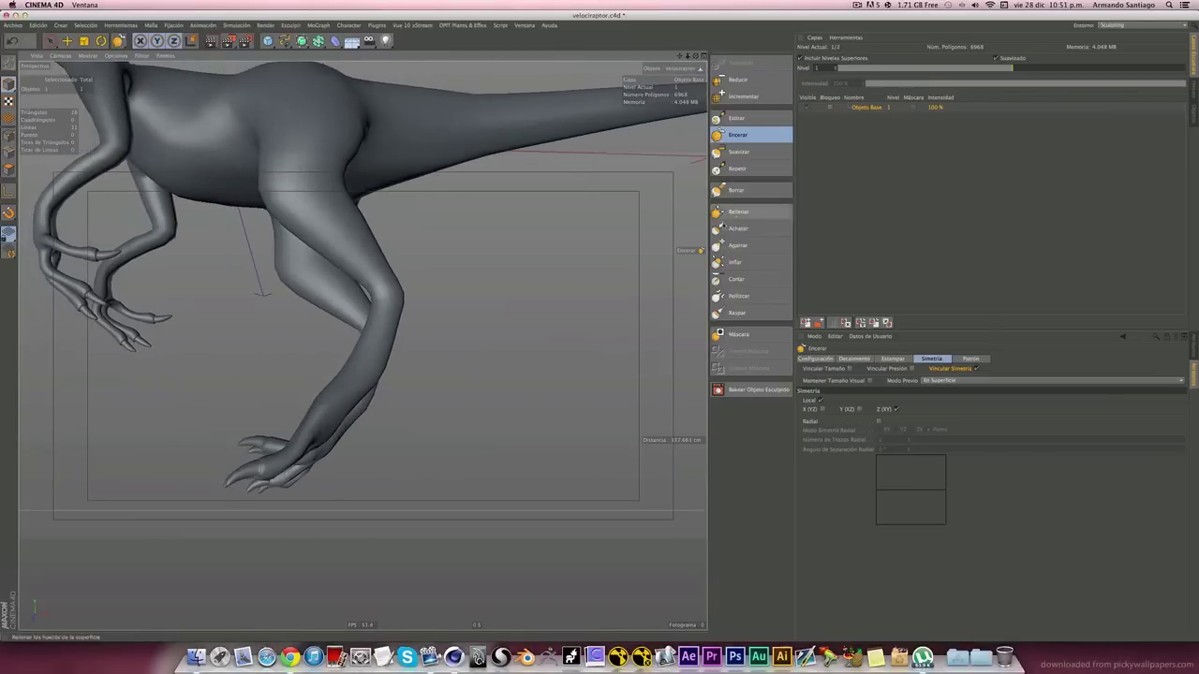
pyautogui.click(737, 245)
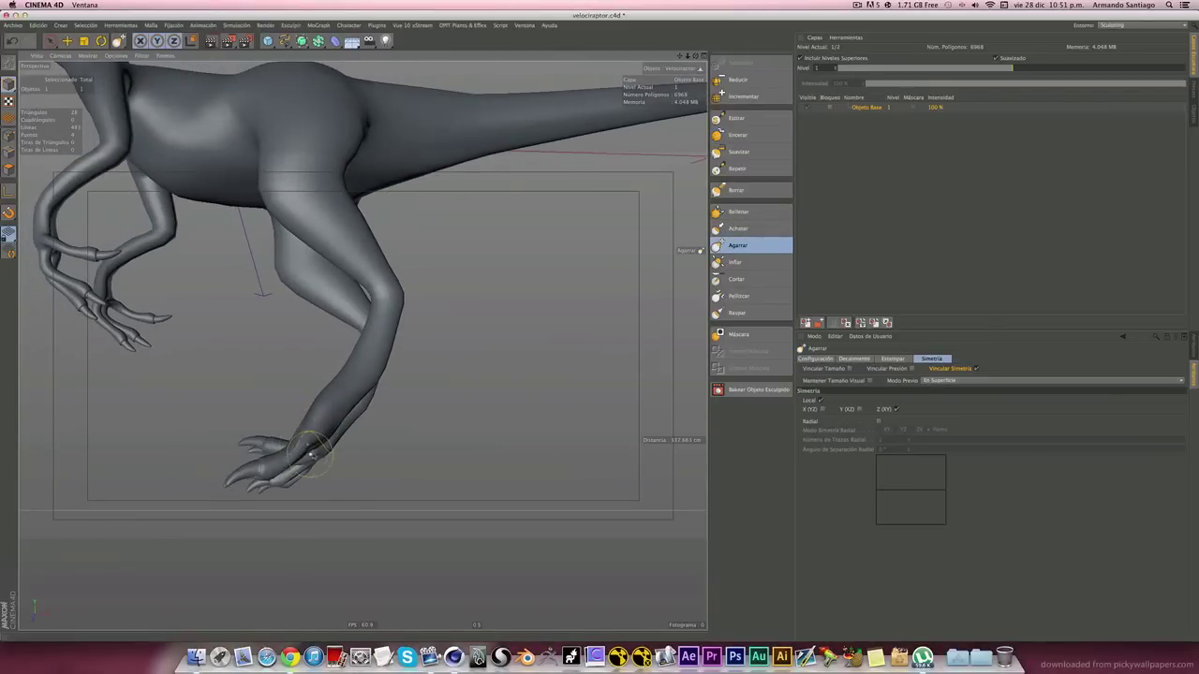
# Zoom in on the legs and feet, then frame the whole raptor from a low front view.
pyautogui.keyDown('alt'); pyautogui.moveTo(348, 458); pyautogui.dragTo(307, 426); pyautogui.keyUp('alt')
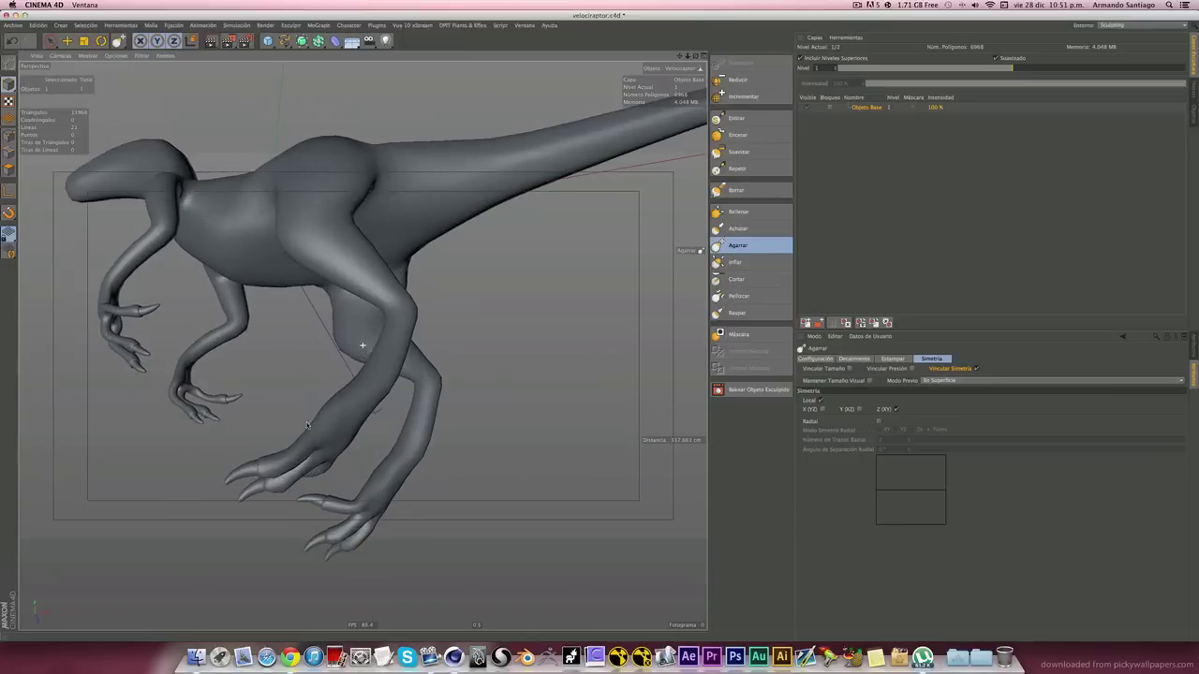
pyautogui.scroll(3, 318, 457)
pyautogui.moveTo(318, 458)
pyautogui.keyDown('alt'); pyautogui.mouseDown()
pyautogui.moveTo(400, 530)
pyautogui.moveTo(322, 379)
pyautogui.moveTo(402, 530)
pyautogui.moveTo(501, 299)
pyautogui.moveTo(422, 281)
pyautogui.mouseUp(); pyautogui.keyUp('alt')
pyautogui.scroll(-3, 400, 530)
pyautogui.scroll(-2, 400, 530)
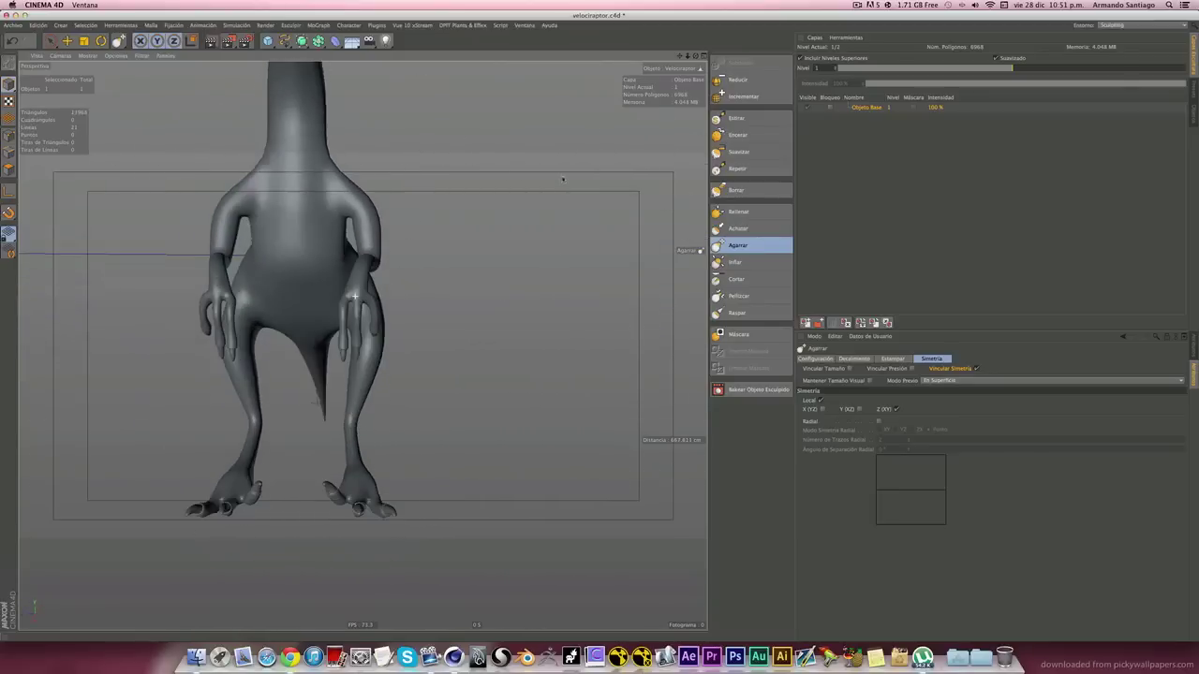
pyautogui.scroll(3, 421, 282)
pyautogui.scroll(3, 374, 271)
pyautogui.scroll(-5, 373, 270)
pyautogui.scroll(-3, 374, 271)
pyautogui.keyDown('alt'); pyautogui.moveTo(373, 271); pyautogui.dragTo(384, 282); pyautogui.keyUp('alt')
pyautogui.click(743, 97)
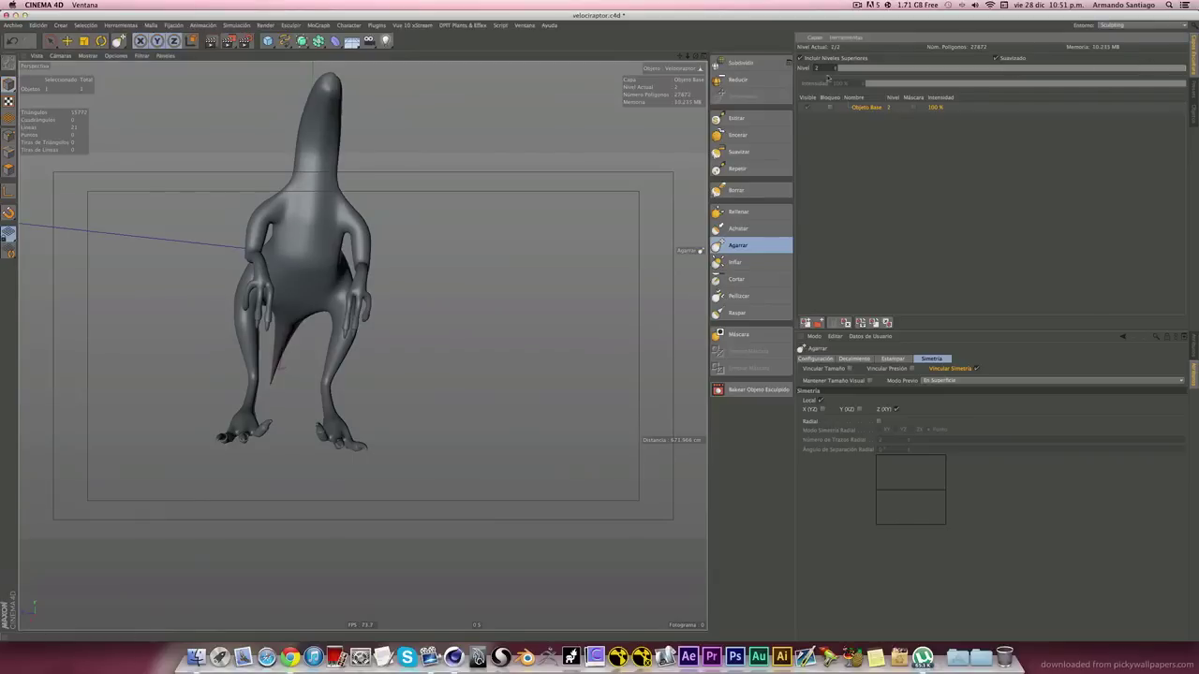
# Orbit from a three-quarter front view to a side view with the tail on the right.
pyautogui.moveTo(436, 244)
pyautogui.keyDown('alt'); pyautogui.mouseDown()
pyautogui.moveTo(440, 272)
pyautogui.moveTo(402, 274)
pyautogui.mouseUp(); pyautogui.keyUp('alt')
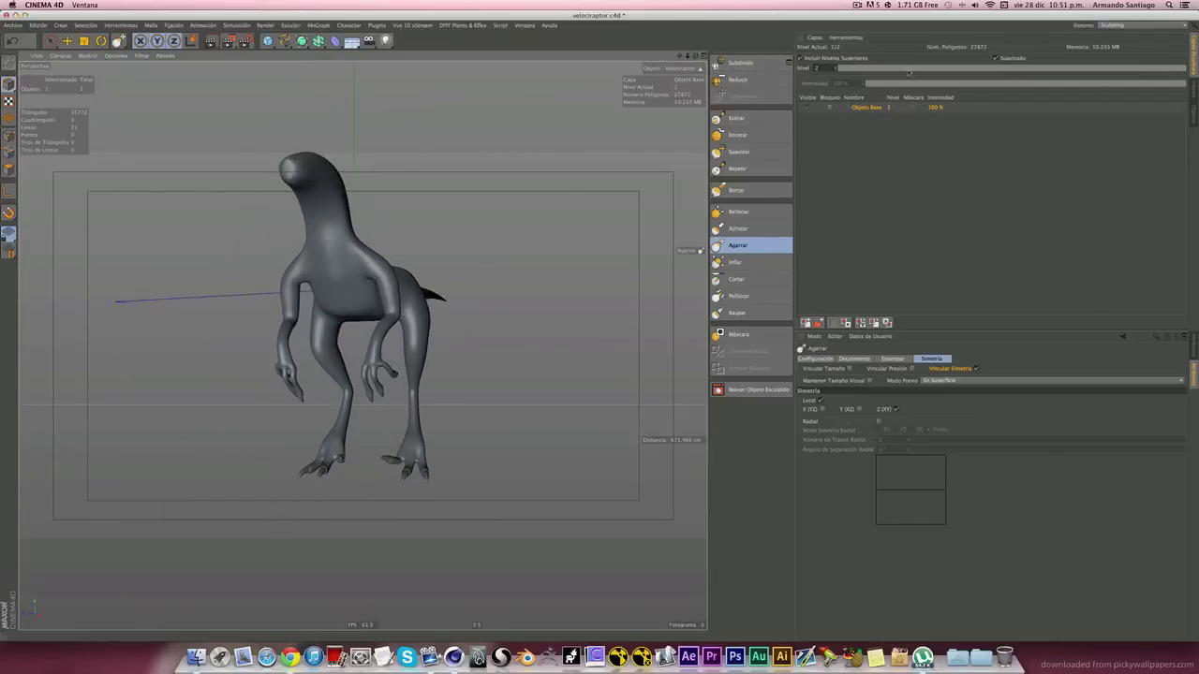
pyautogui.keyDown('alt'); pyautogui.moveTo(503, 254); pyautogui.dragTo(556, 242); pyautogui.keyUp('alt')
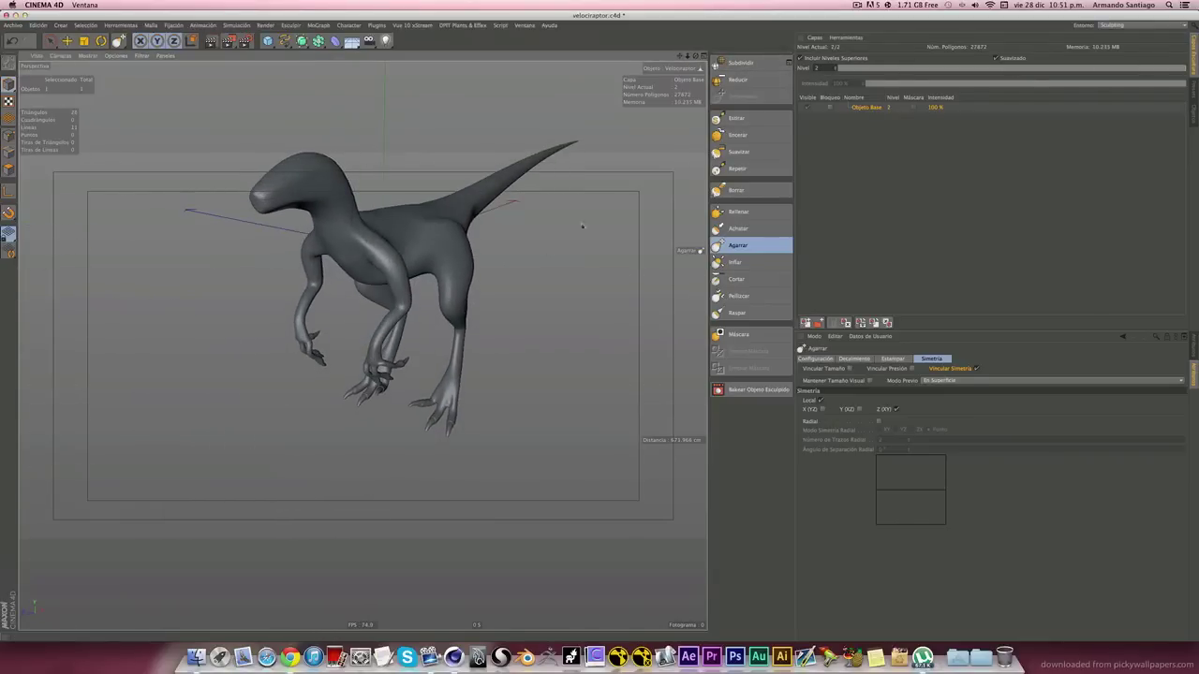
pyautogui.keyDown('alt'); pyautogui.moveTo(394, 281); pyautogui.dragTo(440, 286); pyautogui.keyUp('alt')
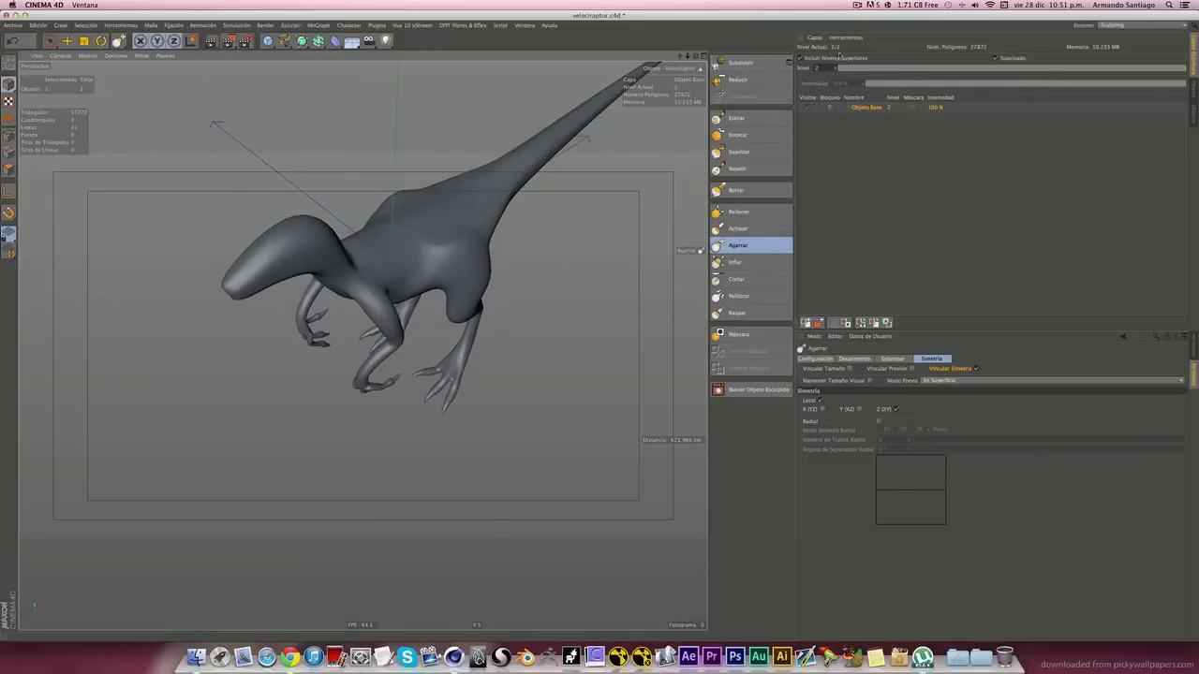
pyautogui.moveTo(681, 60)
pyautogui.mouseDown()
pyautogui.moveTo(478, 332)
pyautogui.moveTo(505, 336)
pyautogui.moveTo(562, 310)
pyautogui.mouseUp()
pyautogui.click(738, 134)
# Orbit and zoom the viewport to a side-on view of the raptor.
pyautogui.moveTo(683, 57); pyautogui.dragTo(382, 263)
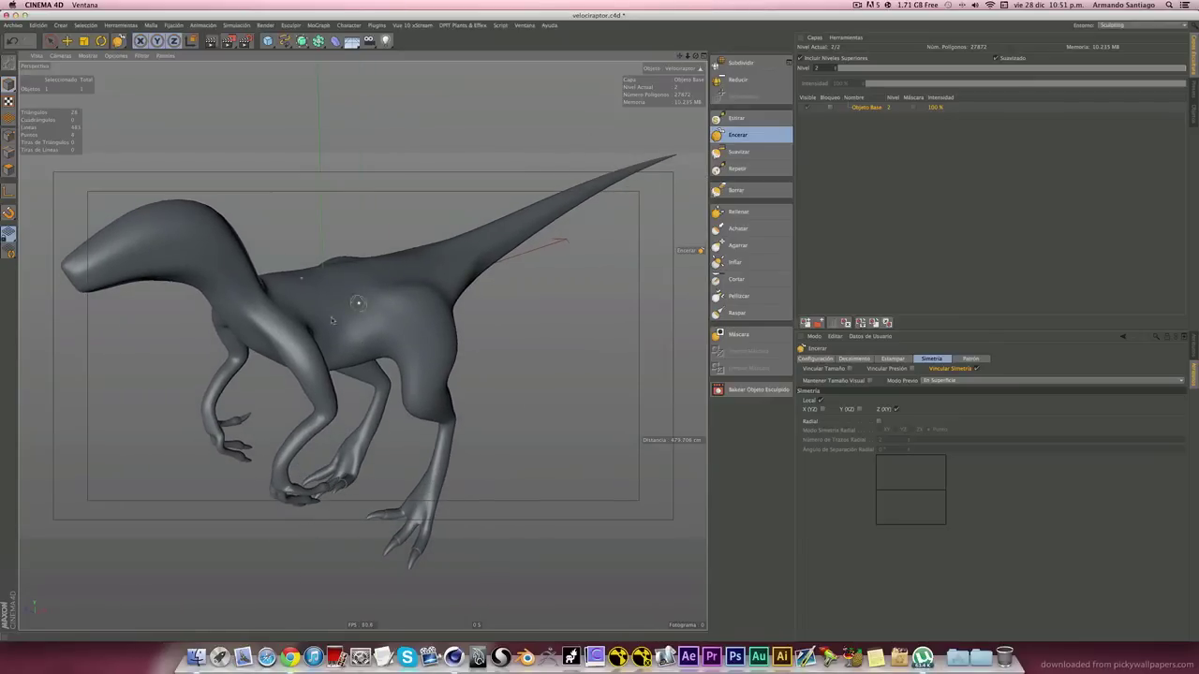
pyautogui.moveTo(337, 348)
pyautogui.keyDown('alt'); pyautogui.mouseDown()
pyautogui.moveTo(327, 340)
pyautogui.moveTo(240, 361)
pyautogui.mouseUp(); pyautogui.keyUp('alt')
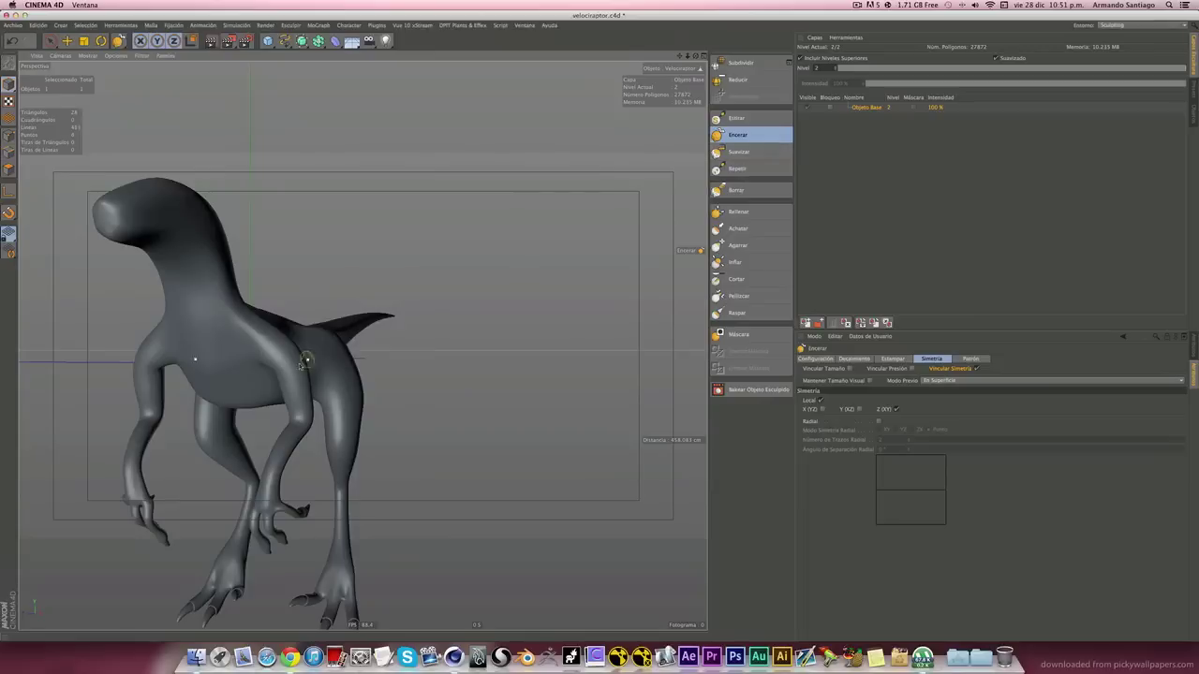
pyautogui.keyDown('alt'); pyautogui.moveTo(321, 348); pyautogui.dragTo(291, 372); pyautogui.keyUp('alt')
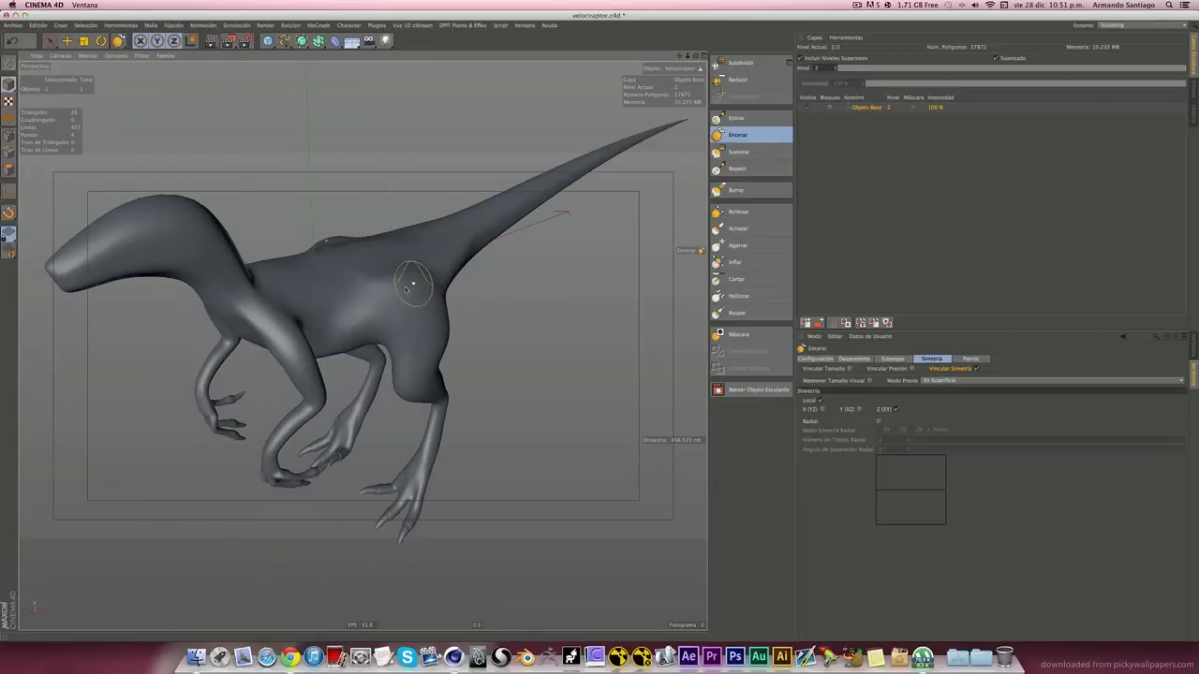
pyautogui.scroll(3, 400, 291)
pyautogui.moveTo(437, 294)
pyautogui.keyDown('alt'); pyautogui.mouseDown()
pyautogui.moveTo(421, 269)
pyautogui.moveTo(450, 309)
pyautogui.mouseUp(); pyautogui.keyUp('alt')
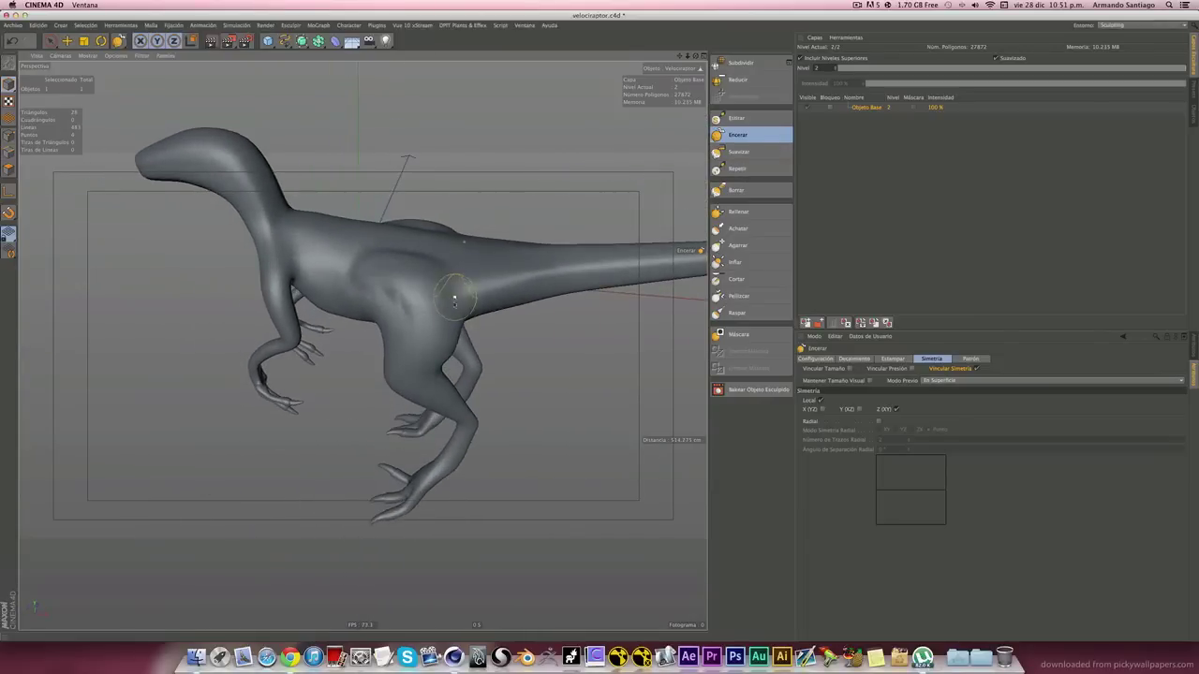
pyautogui.moveTo(419, 379)
pyautogui.keyDown('alt'); pyautogui.mouseDown()
pyautogui.moveTo(442, 377)
pyautogui.moveTo(439, 347)
pyautogui.mouseUp(); pyautogui.keyUp('alt')
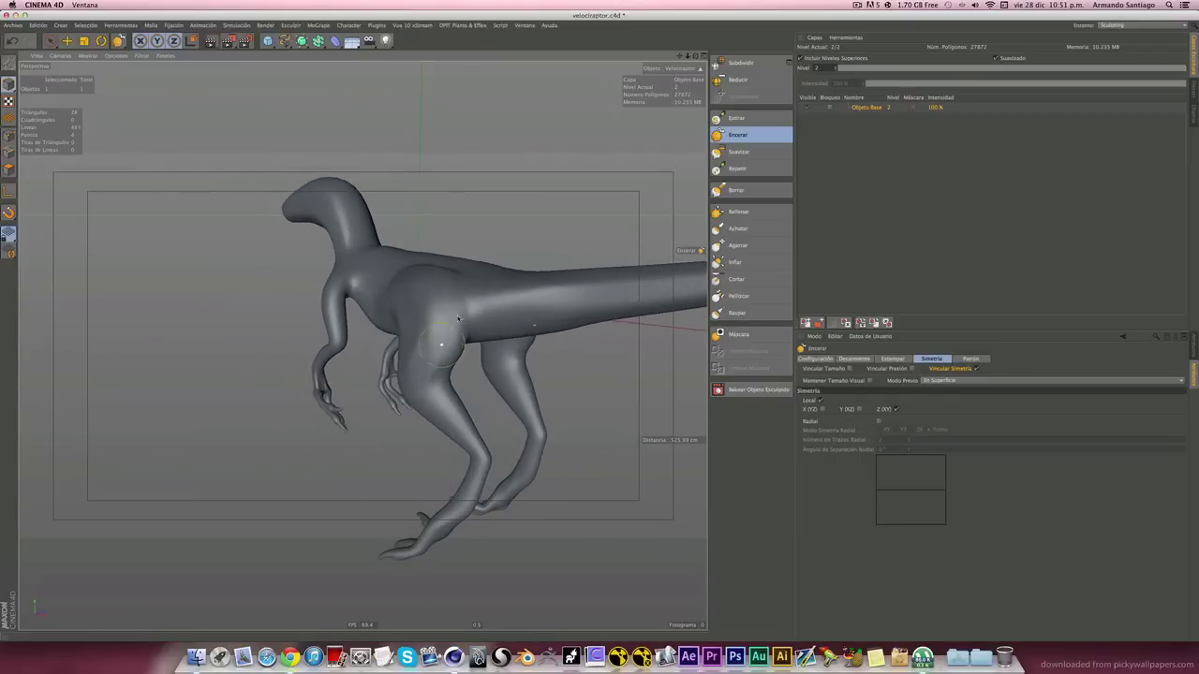
# Shrink the Encerar wax brush to size 9.38 and build a rounded bulge on the near thigh.
pyautogui.moveTo(415, 316); pyautogui.dragTo(416, 312, button='middle')
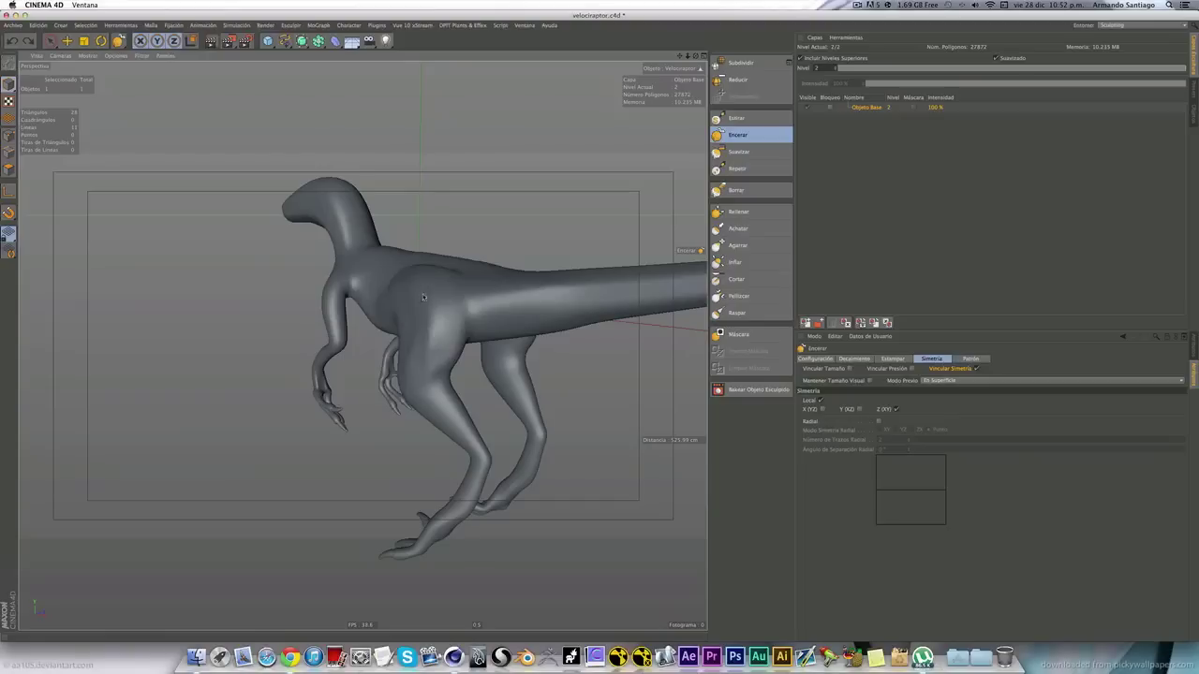
pyautogui.moveTo(424, 304)
pyautogui.keyDown('alt'); pyautogui.mouseDown()
pyautogui.moveTo(409, 303)
pyautogui.moveTo(401, 262)
pyautogui.mouseUp(); pyautogui.keyUp('alt')
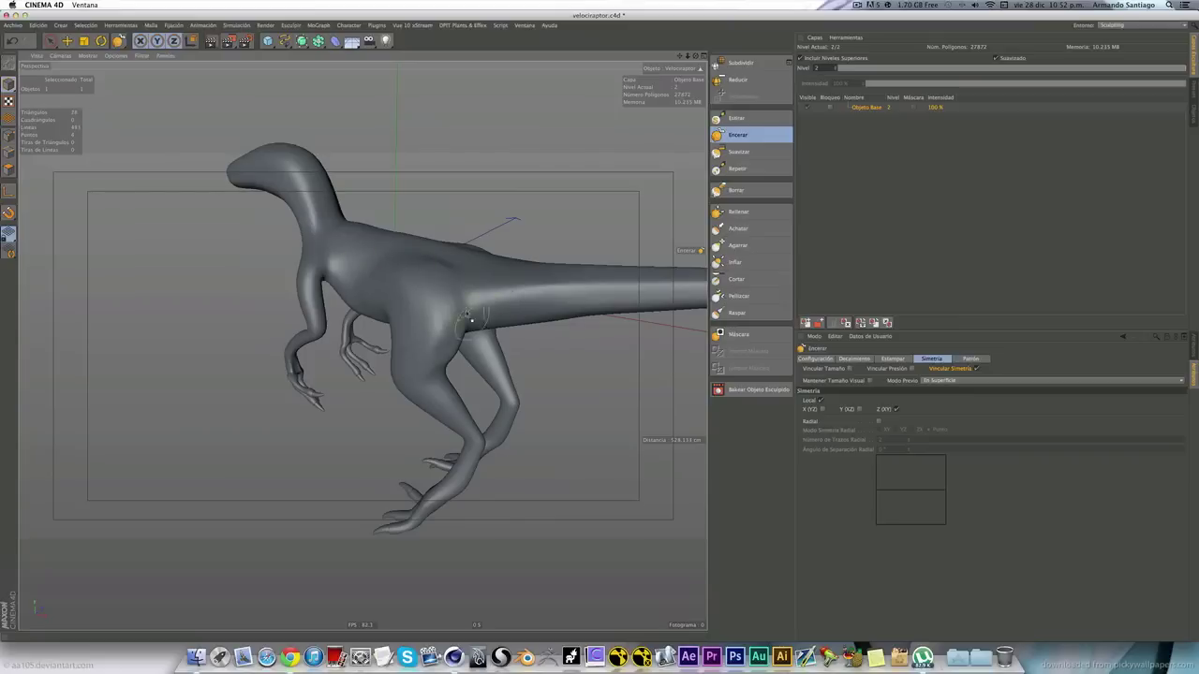
pyautogui.keyDown('alt'); pyautogui.moveTo(471, 322); pyautogui.dragTo(446, 379); pyautogui.keyUp('alt')
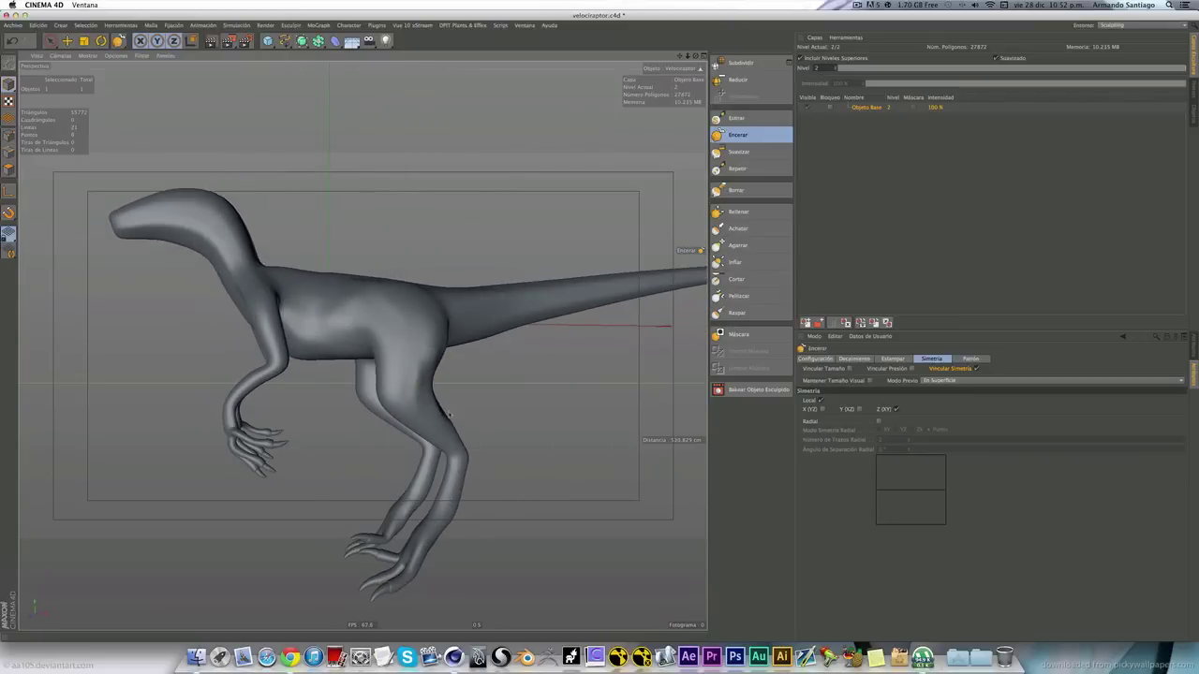
pyautogui.keyDown('alt'); pyautogui.moveTo(504, 407); pyautogui.dragTo(453, 413); pyautogui.keyUp('alt')
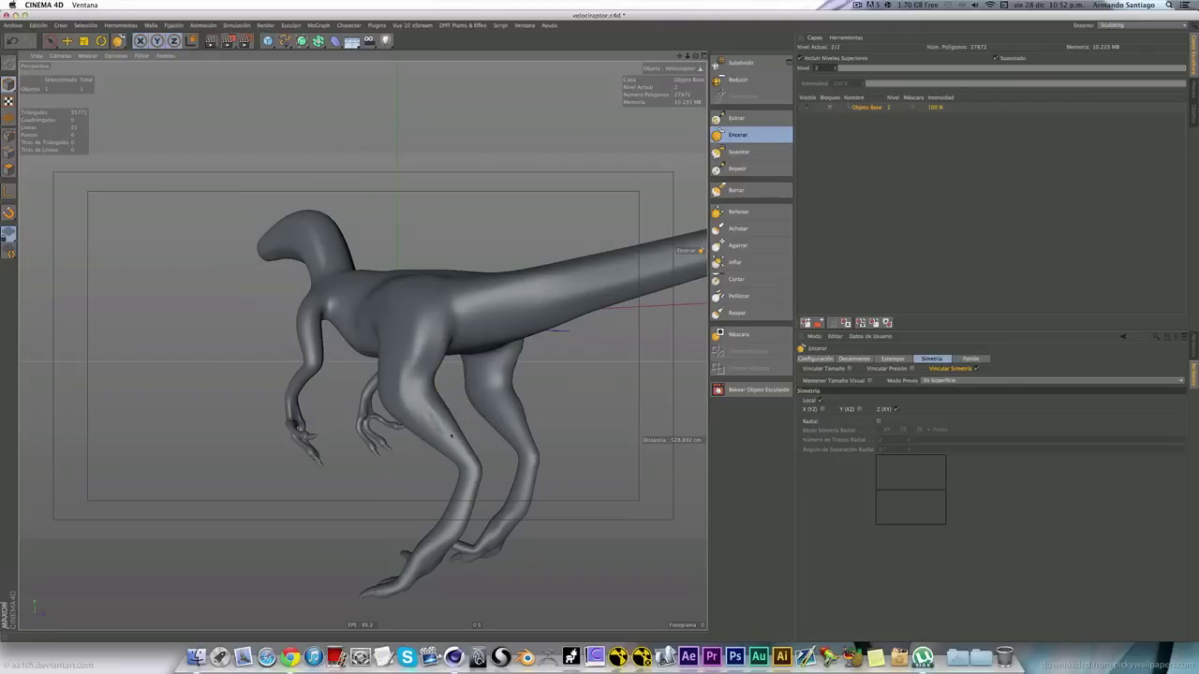
pyautogui.keyDown('alt'); pyautogui.moveTo(446, 431); pyautogui.dragTo(304, 432); pyautogui.keyUp('alt')
pyautogui.moveTo(456, 396); pyautogui.dragTo(463, 423)
pyautogui.moveTo(362, 343)
pyautogui.keyDown('alt'); pyautogui.mouseDown()
pyautogui.moveTo(371, 434)
pyautogui.moveTo(470, 406)
pyautogui.moveTo(511, 375)
pyautogui.mouseUp(); pyautogui.keyUp('alt')
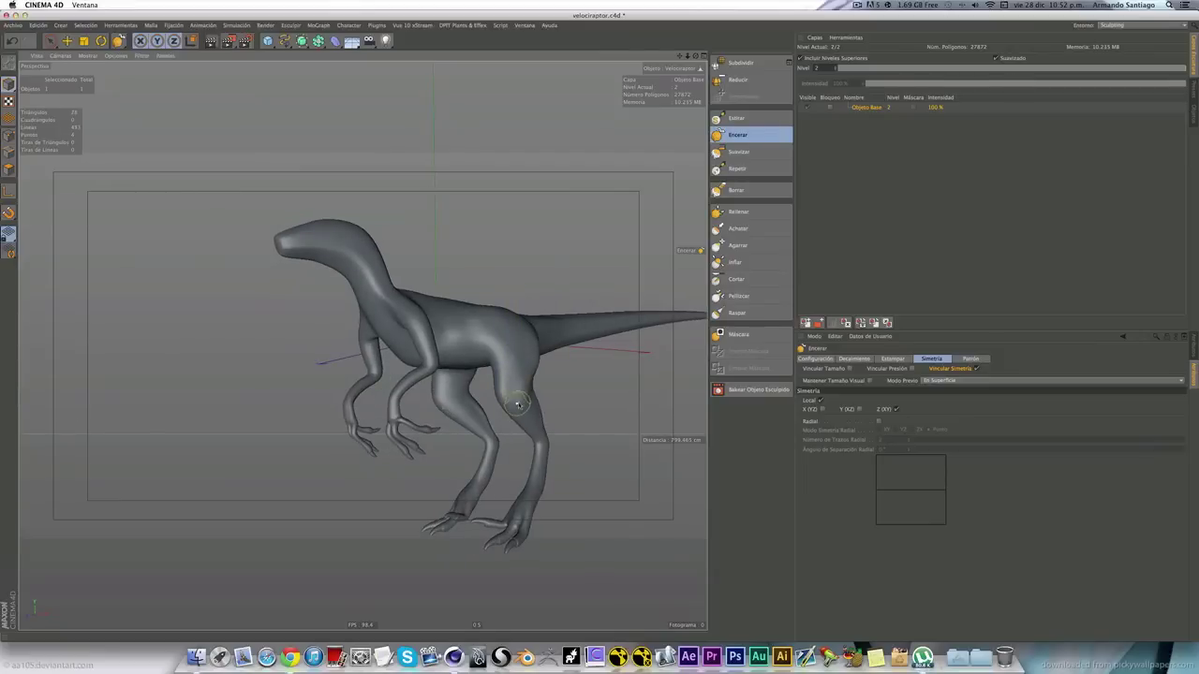
pyautogui.scroll(3, 519, 405)
pyautogui.scroll(3, 506, 408)
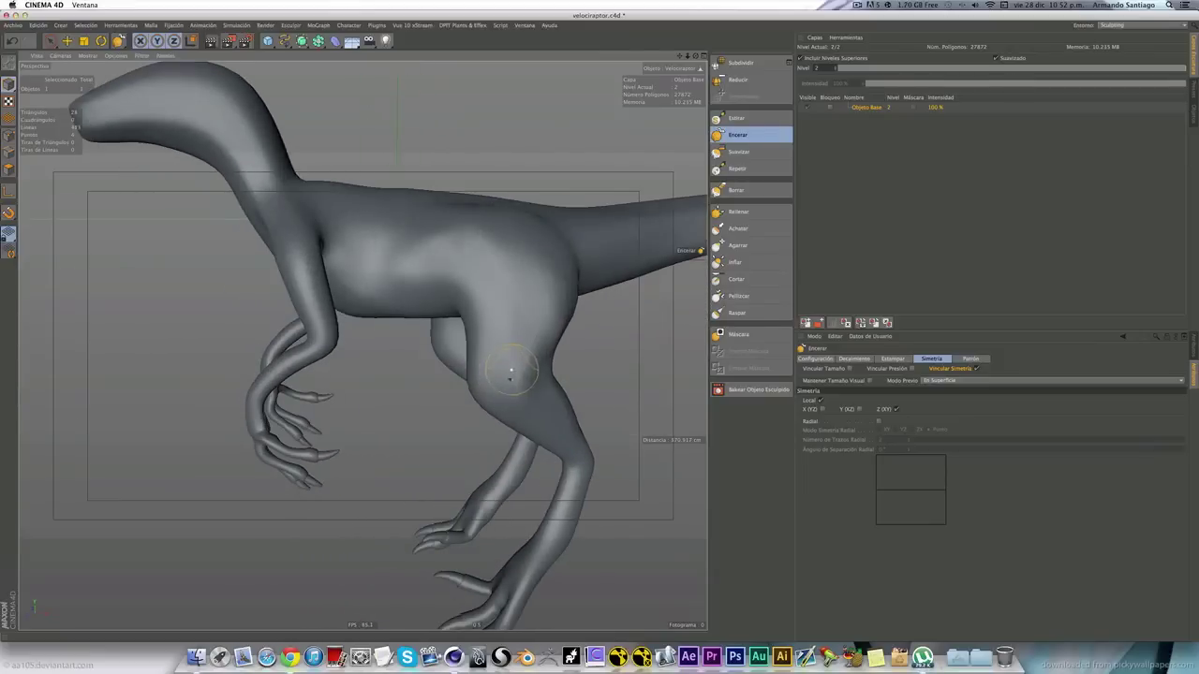
pyautogui.keyDown('alt'); pyautogui.moveTo(512, 373); pyautogui.dragTo(506, 384); pyautogui.keyUp('alt')
pyautogui.moveTo(506, 384); pyautogui.dragTo(498, 379, button='middle')
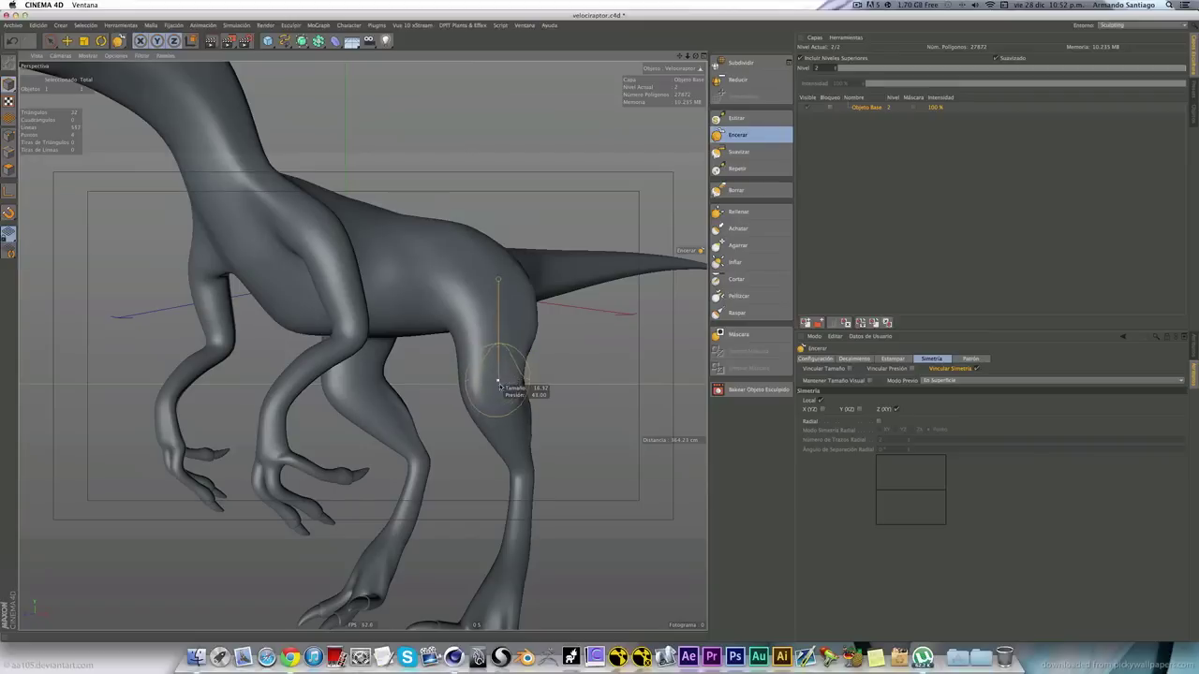
pyautogui.moveTo(505, 391)
pyautogui.keyDown('alt'); pyautogui.mouseDown()
pyautogui.moveTo(431, 455)
pyautogui.moveTo(441, 348)
pyautogui.mouseUp(); pyautogui.keyUp('alt')
pyautogui.keyDown('alt'); pyautogui.moveTo(444, 409); pyautogui.dragTo(438, 361); pyautogui.keyUp('alt')
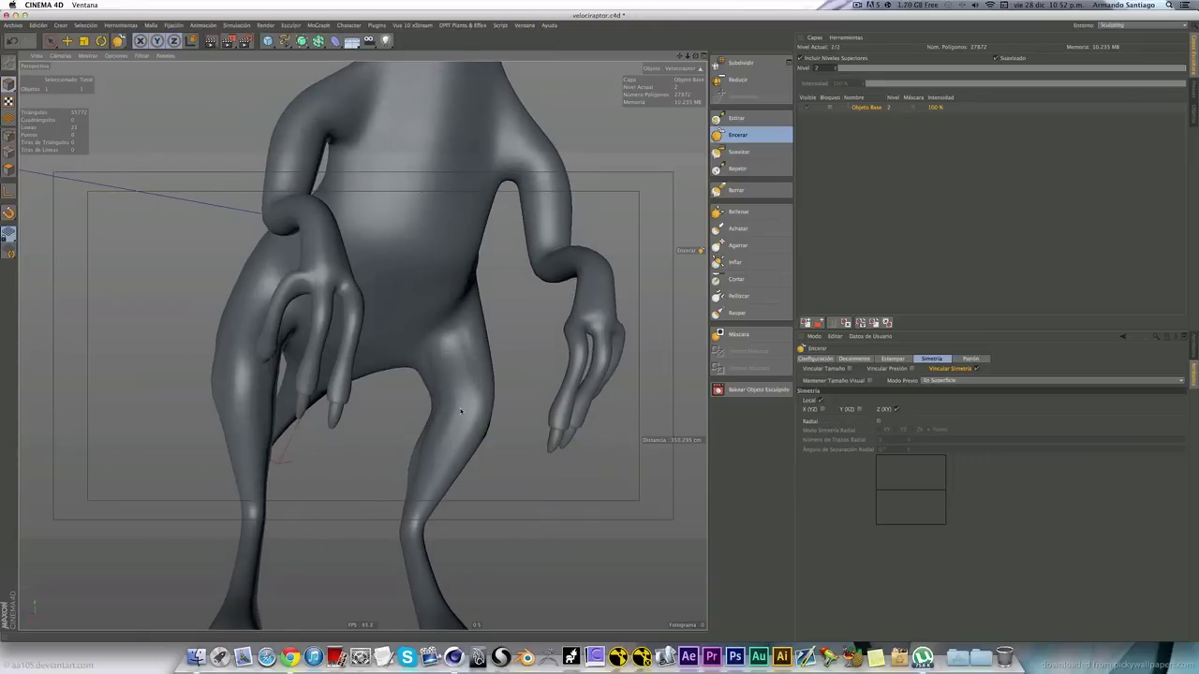
pyautogui.moveTo(460, 411)
pyautogui.keyDown('alt'); pyautogui.mouseDown()
pyautogui.moveTo(432, 352)
pyautogui.moveTo(440, 360)
pyautogui.mouseUp(); pyautogui.keyUp('alt')
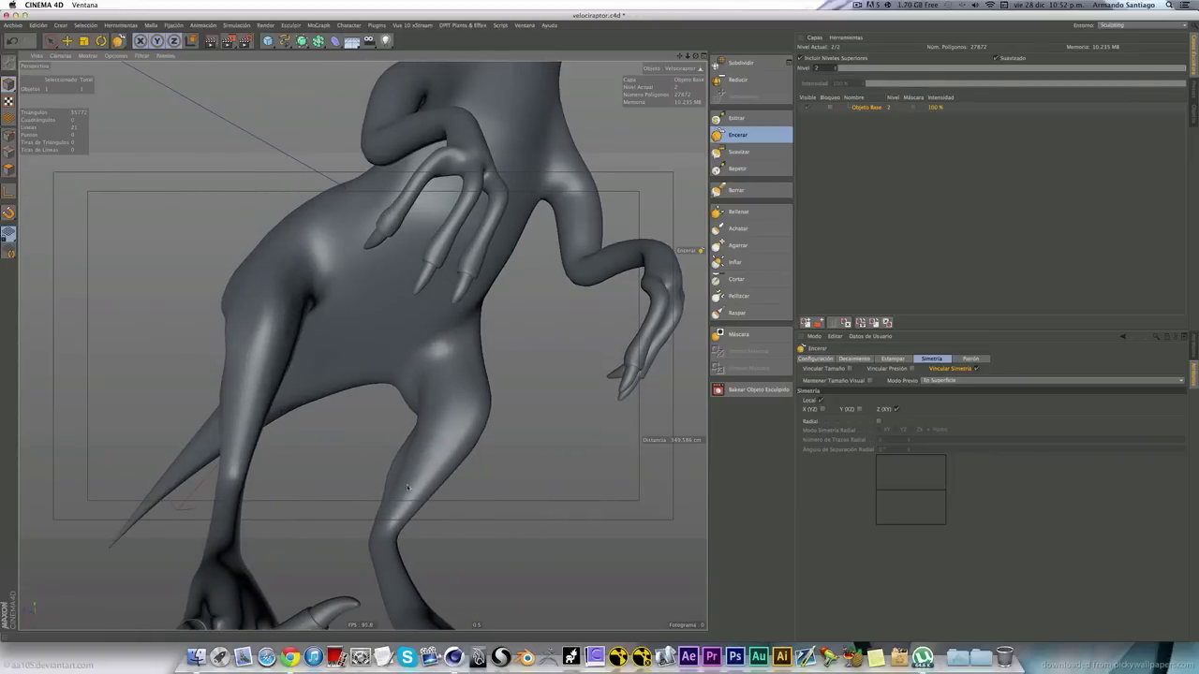
pyautogui.moveTo(397, 478)
pyautogui.keyDown('alt'); pyautogui.mouseDown()
pyautogui.moveTo(415, 473)
pyautogui.moveTo(482, 333)
pyautogui.moveTo(487, 267)
pyautogui.moveTo(419, 222)
pyautogui.mouseUp(); pyautogui.keyUp('alt')
pyautogui.scroll(-3, 422, 232)
pyautogui.keyDown('alt'); pyautogui.moveTo(313, 235); pyautogui.dragTo(365, 213); pyautogui.keyUp('alt')
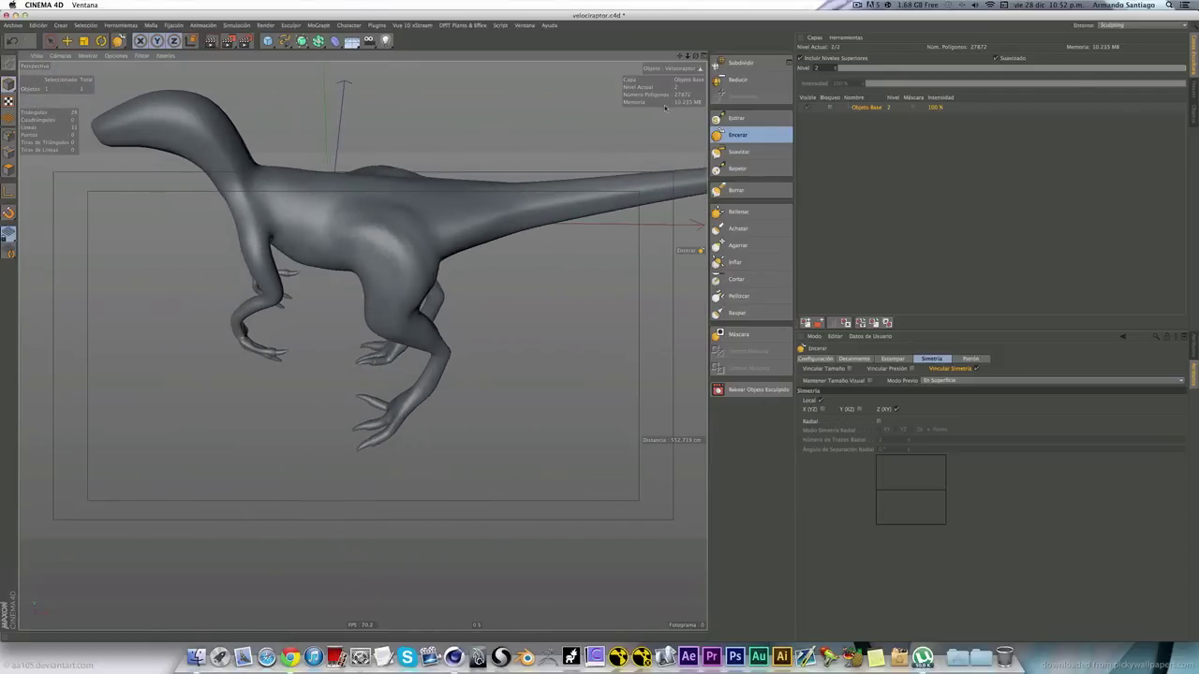
# Subdivide the raptor to level 3 (111488 polygons) and orbit to view it from behind.
pyautogui.click(740, 62)
pyautogui.keyDown('alt'); pyautogui.moveTo(450, 253); pyautogui.dragTo(398, 250); pyautogui.keyUp('alt')
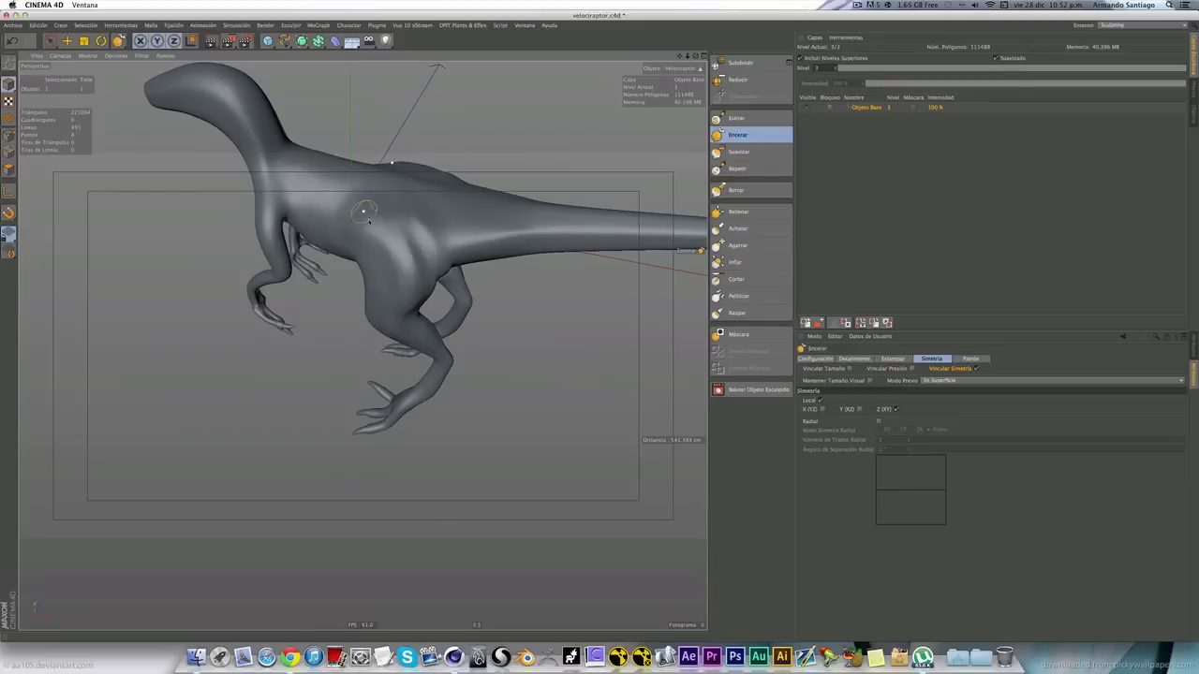
pyautogui.keyDown('alt'); pyautogui.moveTo(362, 217); pyautogui.dragTo(421, 262); pyautogui.keyUp('alt')
pyautogui.keyDown('alt'); pyautogui.moveTo(390, 387); pyautogui.dragTo(506, 365); pyautogui.keyUp('alt')
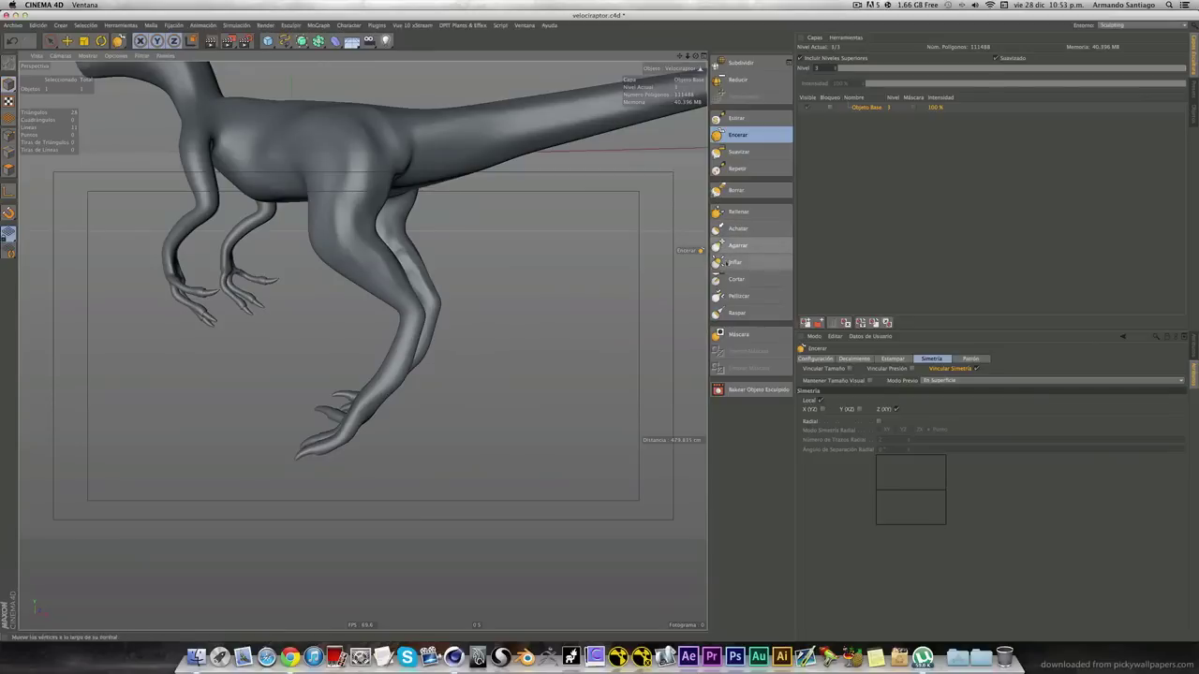
# Select the Inflar brush, then switch to the Agarrar grab brush.
pyautogui.click(722, 263)
pyautogui.moveTo(375, 300)
pyautogui.keyDown('alt'); pyautogui.mouseDown()
pyautogui.moveTo(433, 337)
pyautogui.moveTo(426, 318)
pyautogui.moveTo(357, 327)
pyautogui.mouseUp(); pyautogui.keyUp('alt')
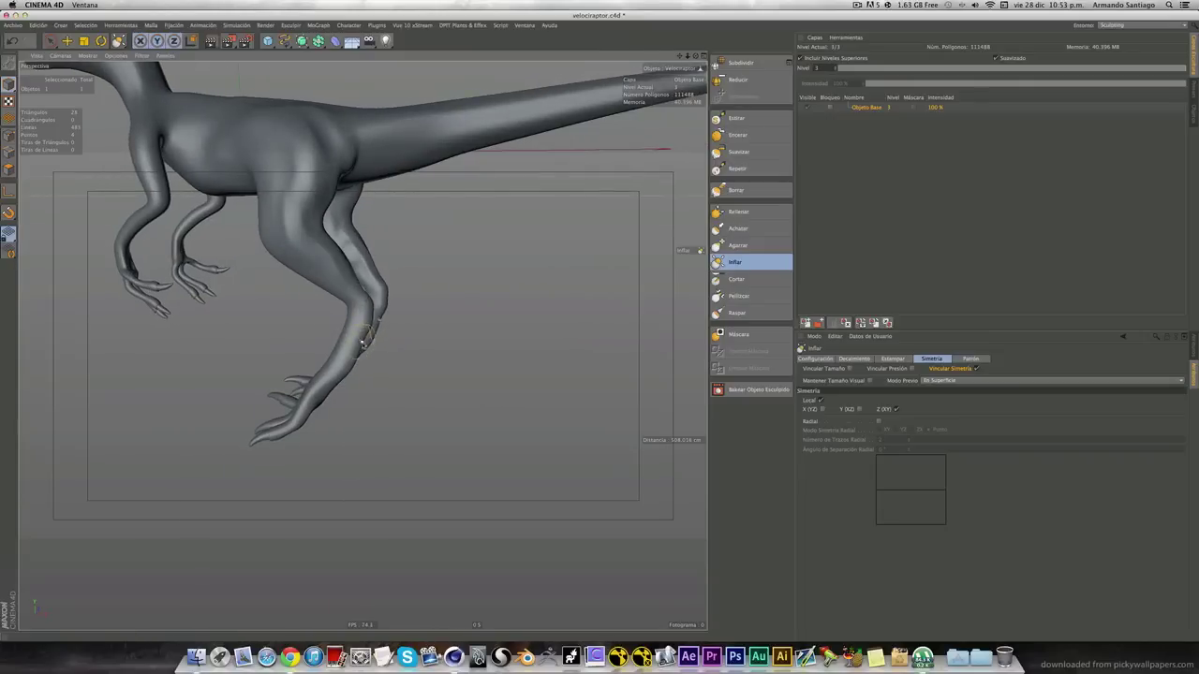
pyautogui.click(738, 245)
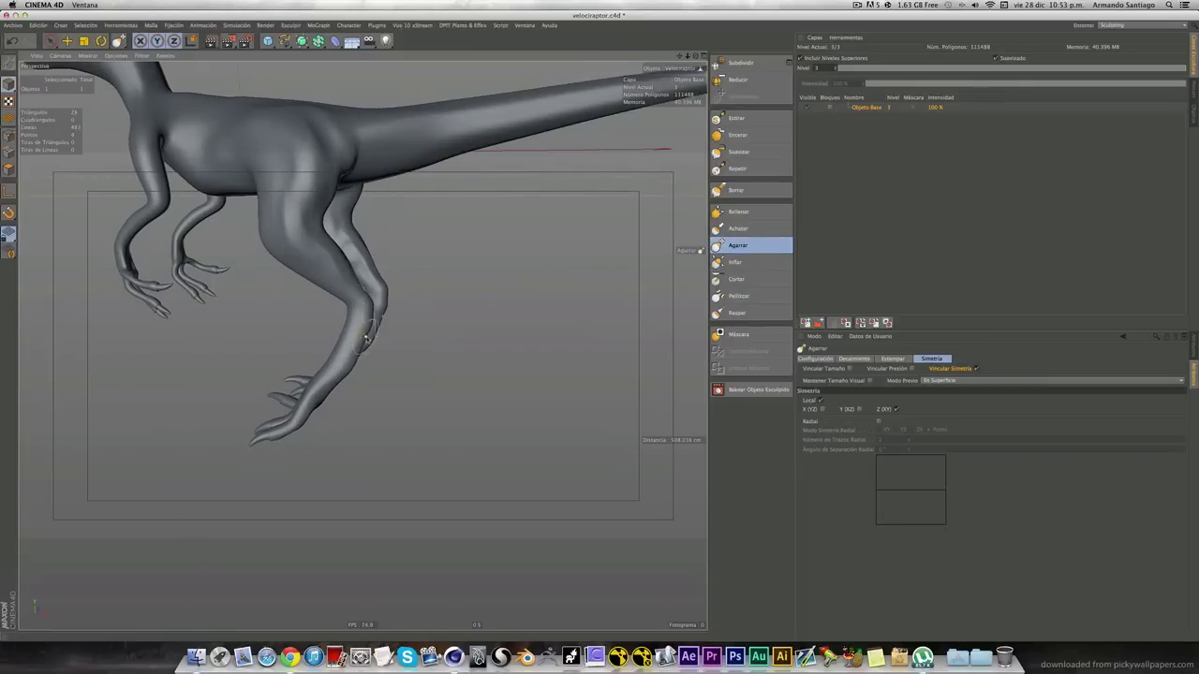
# Orbit in close to a side view of both legs and feet.
pyautogui.keyDown('alt'); pyautogui.moveTo(377, 356); pyautogui.dragTo(343, 334); pyautogui.keyUp('alt')
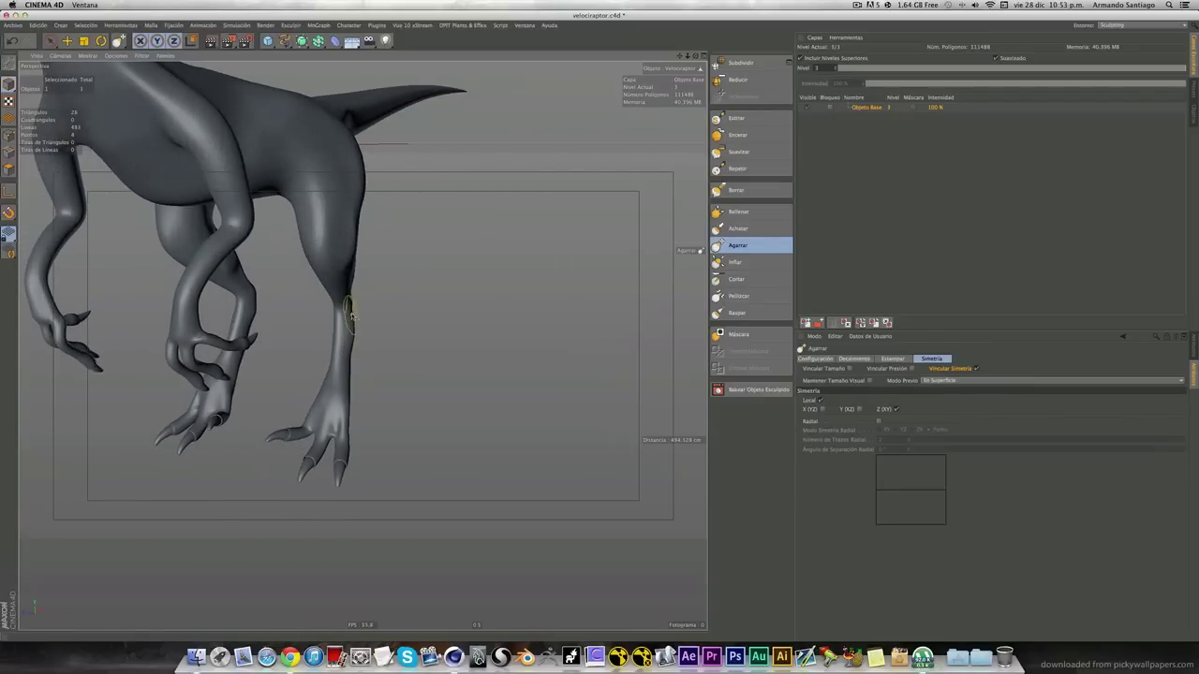
pyautogui.keyDown('alt'); pyautogui.moveTo(346, 326); pyautogui.dragTo(332, 350); pyautogui.keyUp('alt')
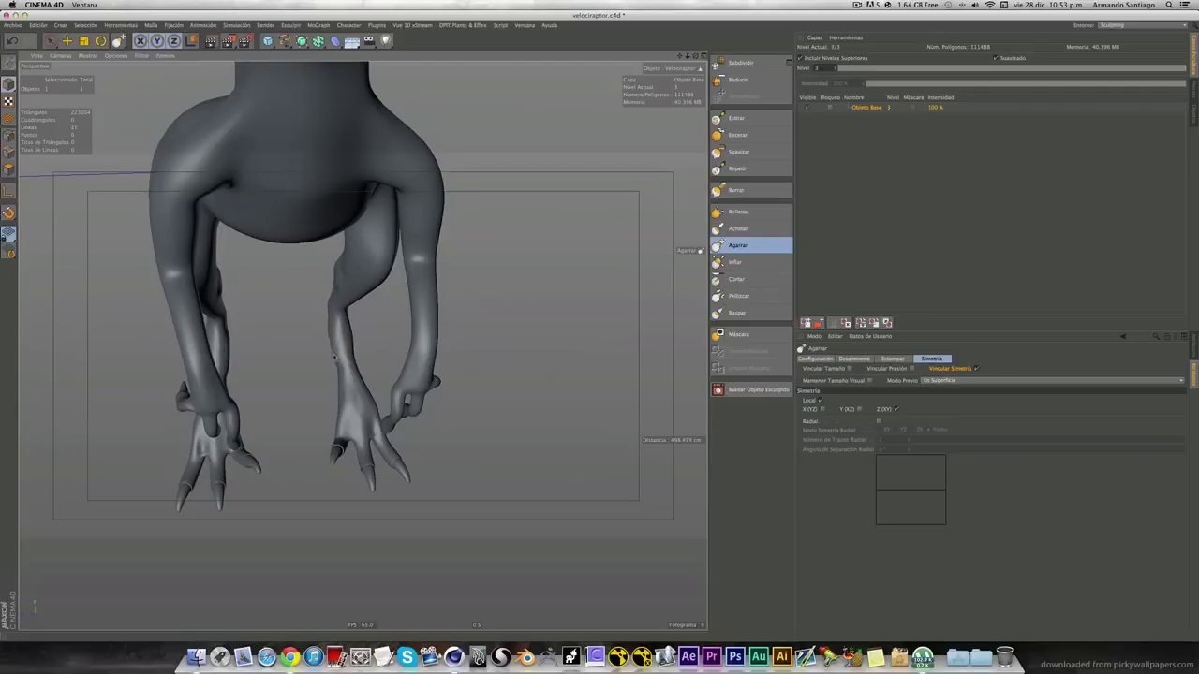
pyautogui.moveTo(330, 318)
pyautogui.keyDown('alt'); pyautogui.mouseDown()
pyautogui.moveTo(341, 363)
pyautogui.moveTo(428, 397)
pyautogui.mouseUp(); pyautogui.keyUp('alt')
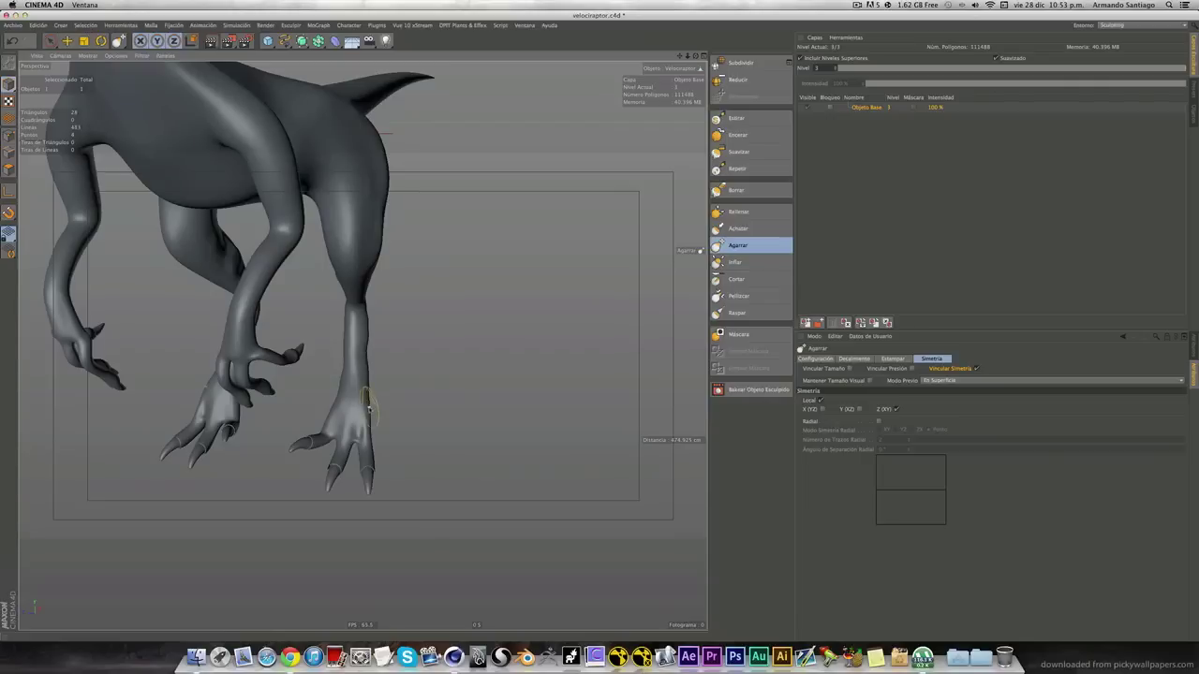
pyautogui.keyDown('alt'); pyautogui.moveTo(384, 404); pyautogui.dragTo(350, 407); pyautogui.keyUp('alt')
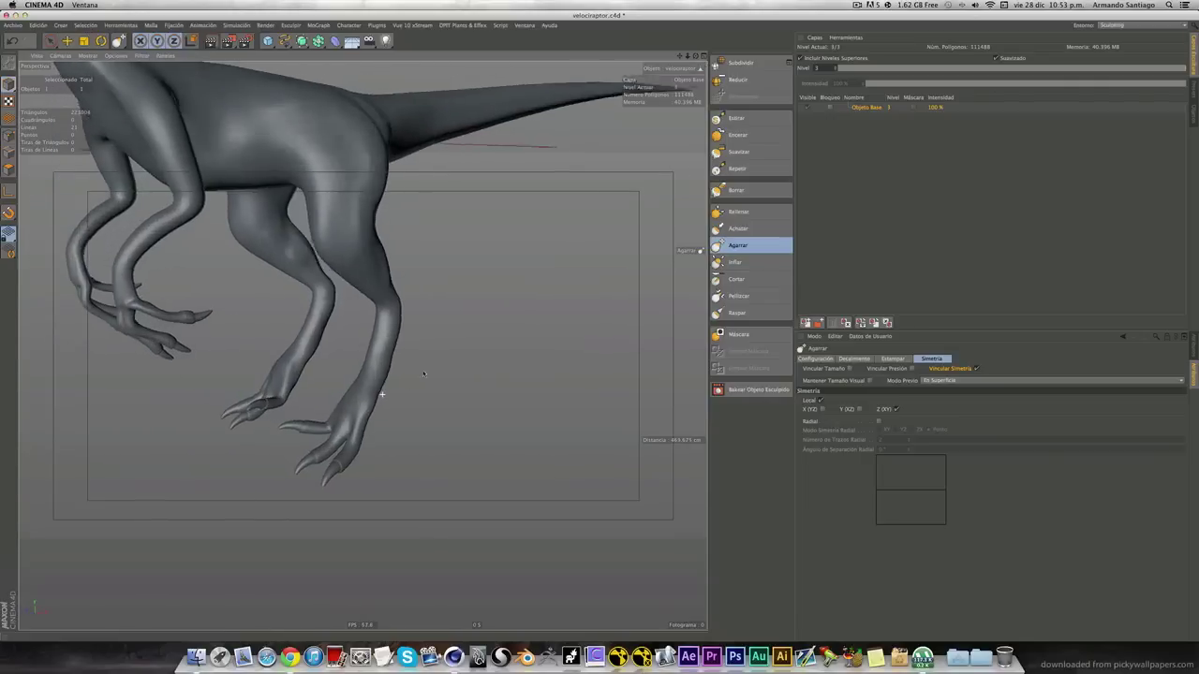
pyautogui.keyDown('alt'); pyautogui.moveTo(350, 406); pyautogui.dragTo(280, 360, button='right'); pyautogui.keyUp('alt')
pyautogui.keyDown('alt'); pyautogui.moveTo(280, 360); pyautogui.dragTo(324, 354); pyautogui.keyUp('alt')
# Try Encerar wax bumps on the foot, undo them, and select the Estirar pull brush.
pyautogui.click(738, 134)
pyautogui.keyDown('alt'); pyautogui.moveTo(553, 264); pyautogui.dragTo(366, 377); pyautogui.keyUp('alt')
pyautogui.scroll(2, 356, 429)
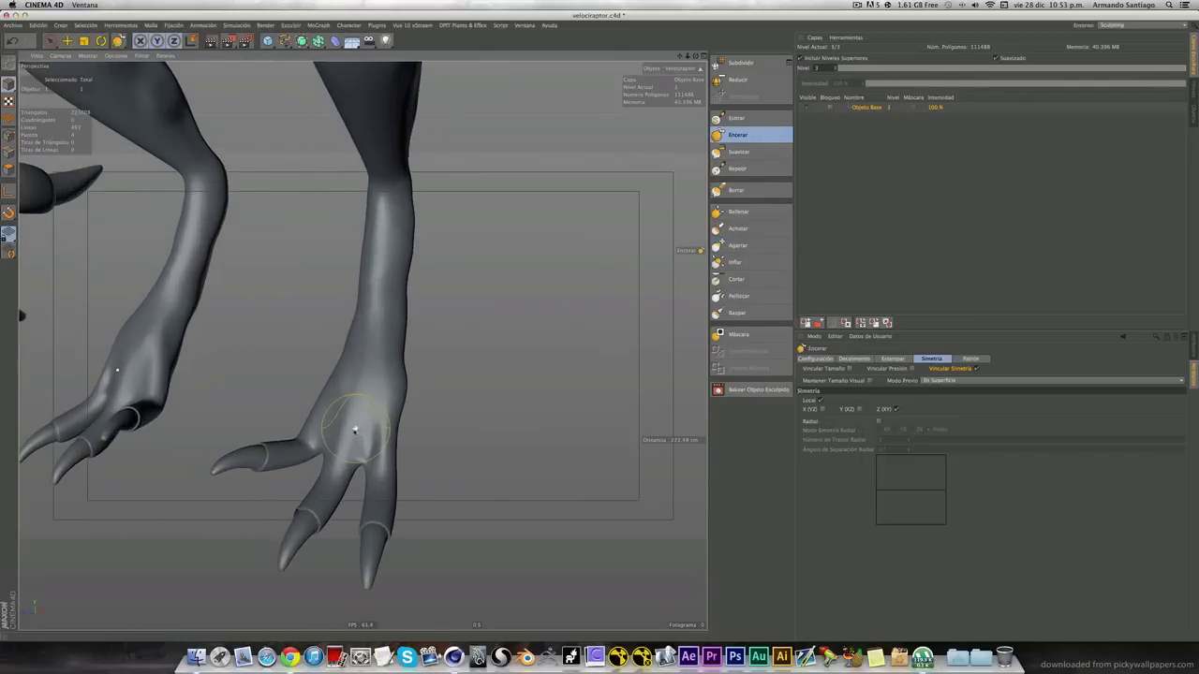
pyautogui.moveTo(334, 474); pyautogui.dragTo(356, 403)
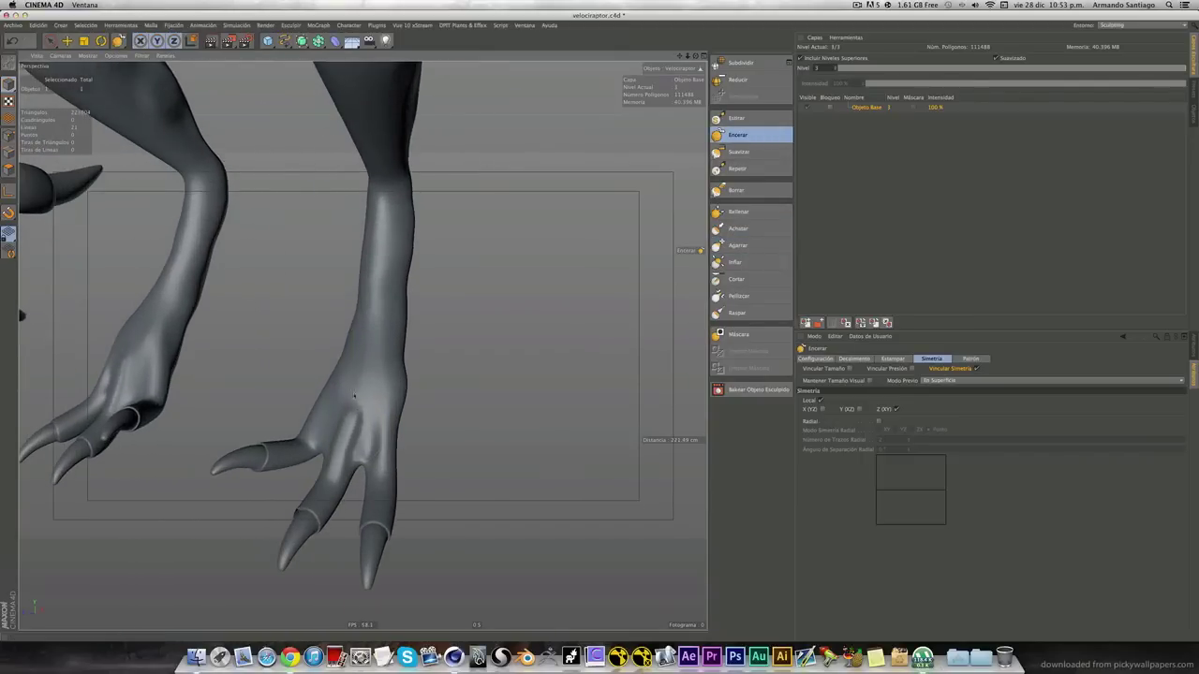
pyautogui.moveTo(366, 350); pyautogui.dragTo(350, 413)
pyautogui.hotkey('ctrl', 'z')
pyautogui.hotkey('ctrl', 'z')
pyautogui.click(734, 118)
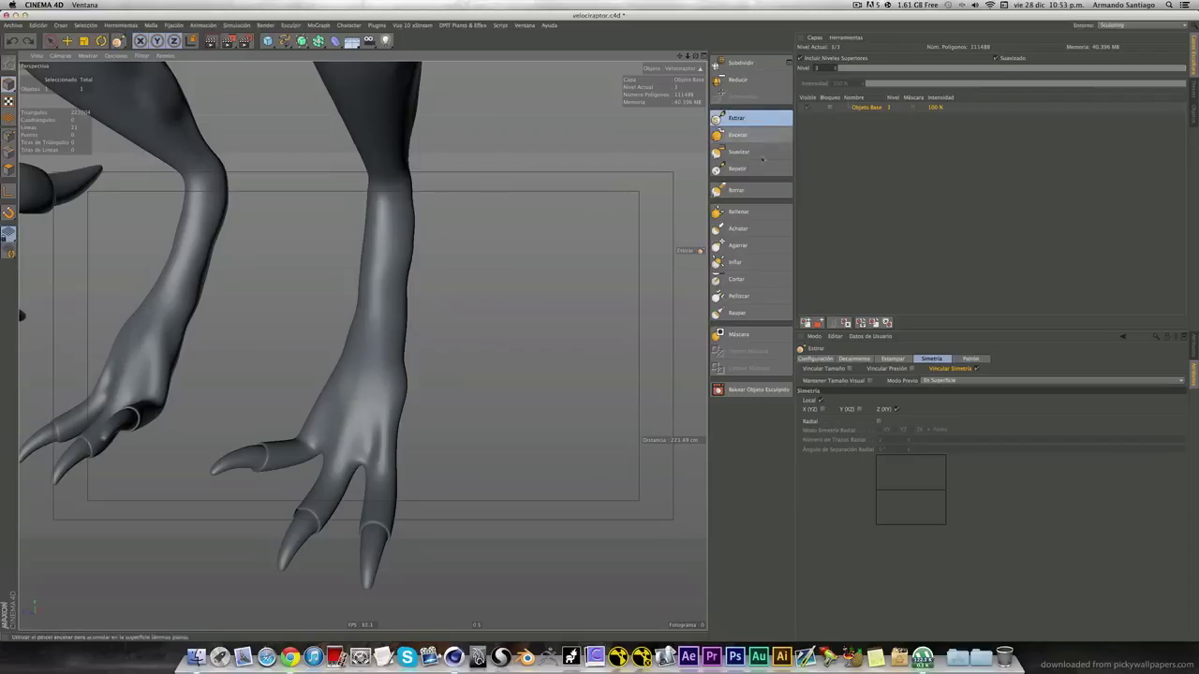
# Set the Estirar brush size to about 3.9 and pull tendon ridges along the middle and inner toes.
pyautogui.click(817, 359)
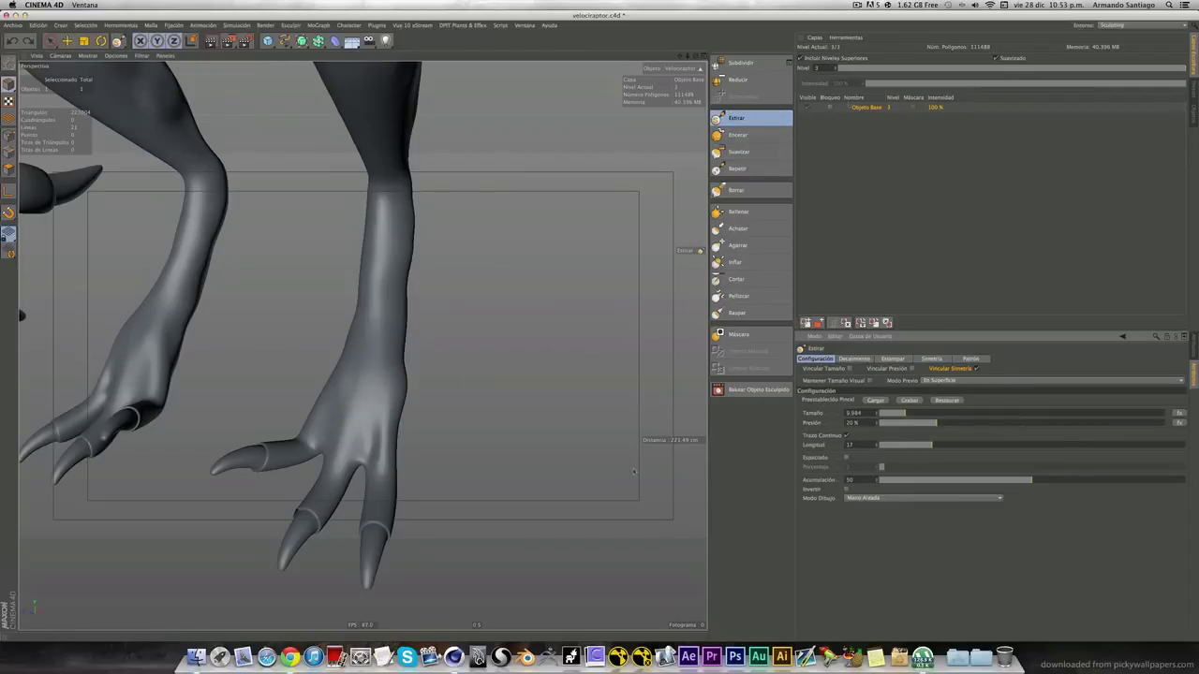
pyautogui.keyDown('alt'); pyautogui.moveTo(401, 387); pyautogui.dragTo(403, 351); pyautogui.keyUp('alt')
pyautogui.moveTo(402, 356); pyautogui.dragTo(374, 358, button='middle')
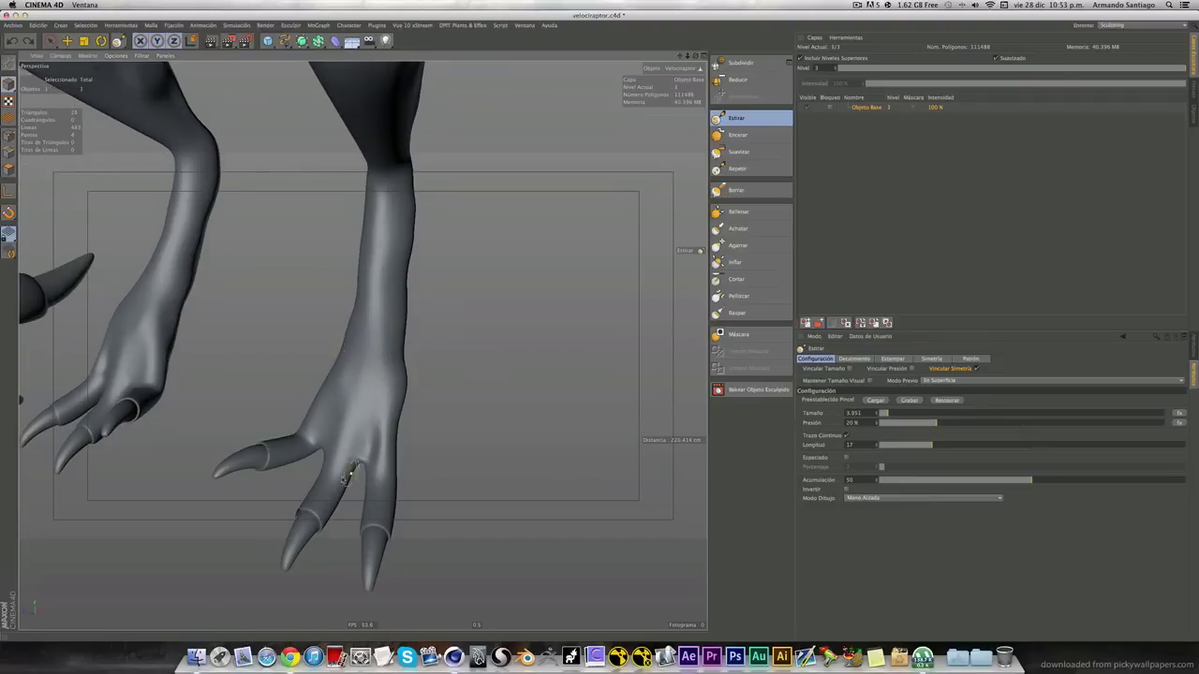
pyautogui.moveTo(355, 419); pyautogui.dragTo(370, 341)
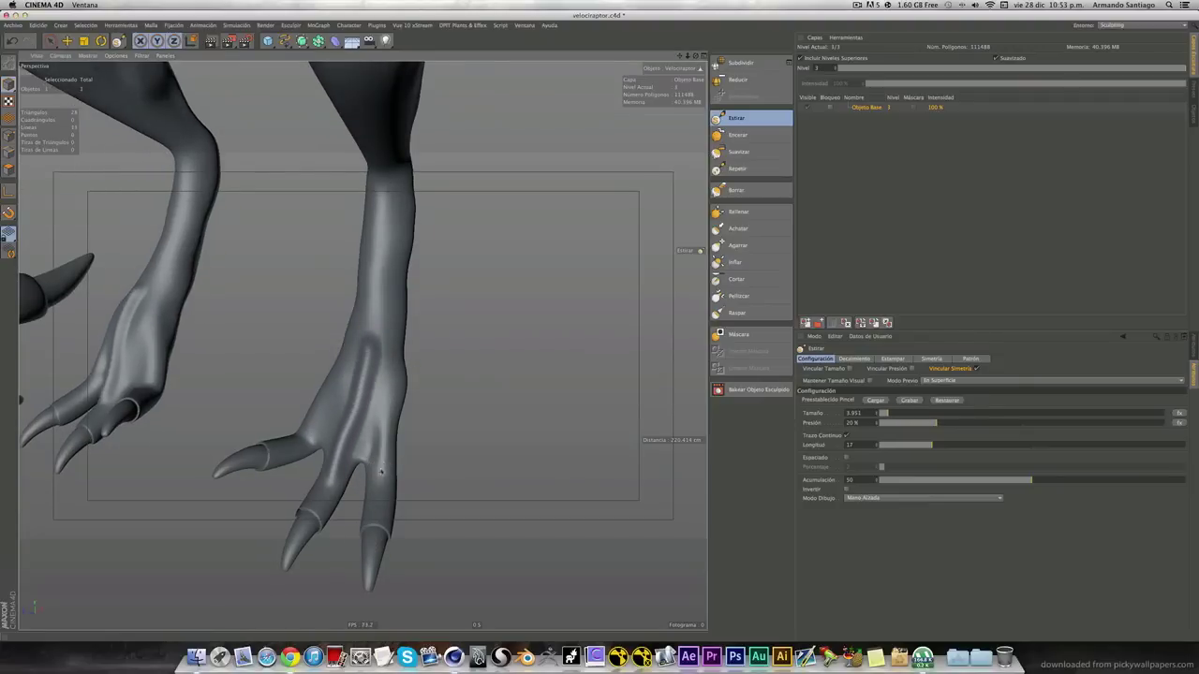
pyautogui.moveTo(380, 475); pyautogui.dragTo(374, 317)
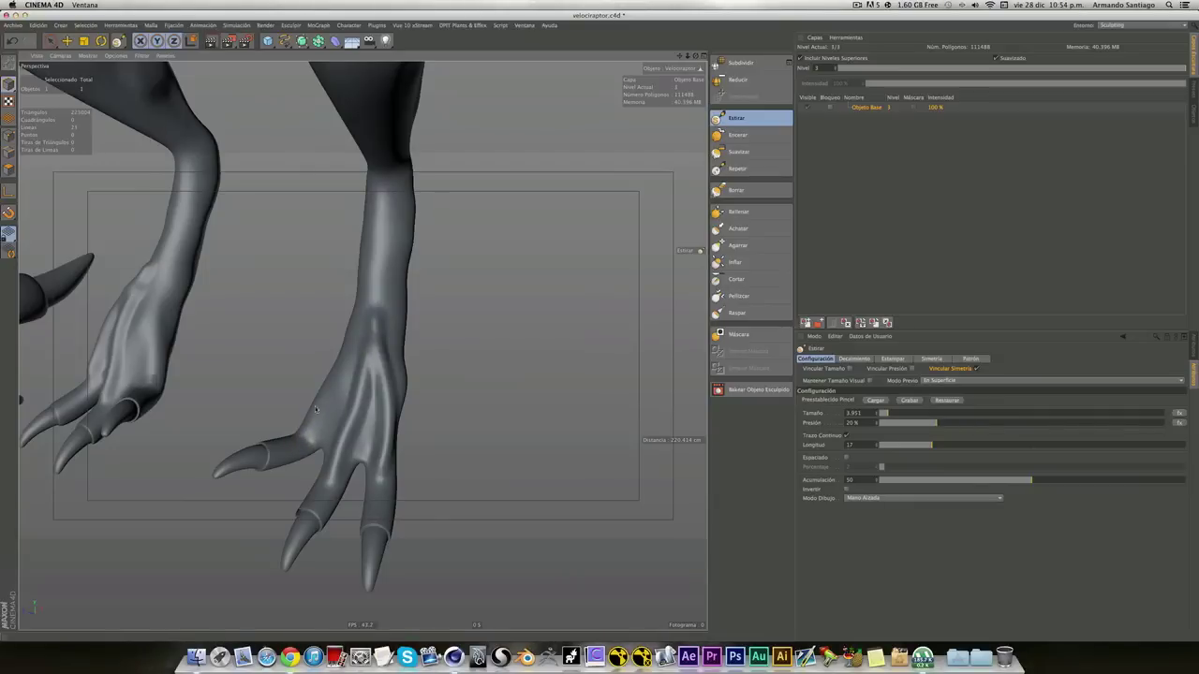
pyautogui.moveTo(313, 413); pyautogui.dragTo(339, 368)
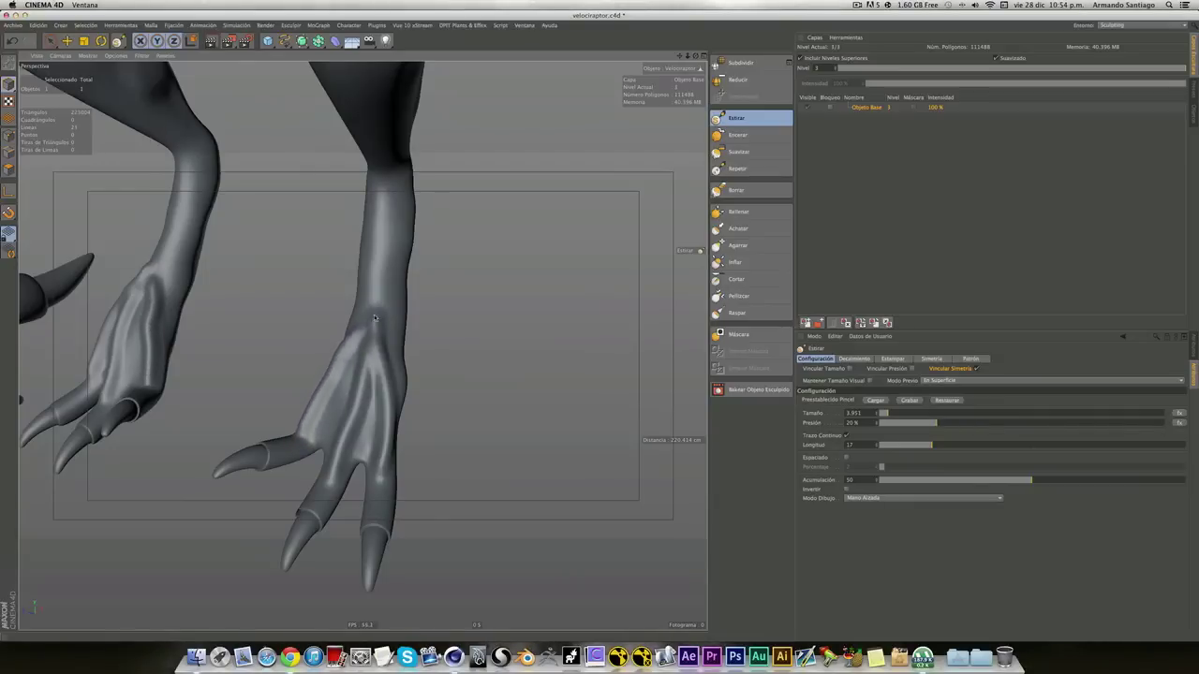
# Return the Estirar brush to size 3.88 and zoom in closely on the foot.
pyautogui.moveTo(372, 320)
pyautogui.keyDown('alt'); pyautogui.mouseDown()
pyautogui.moveTo(330, 405)
pyautogui.moveTo(375, 313)
pyautogui.moveTo(377, 354)
pyautogui.moveTo(346, 341)
pyautogui.mouseUp(); pyautogui.keyUp('alt')
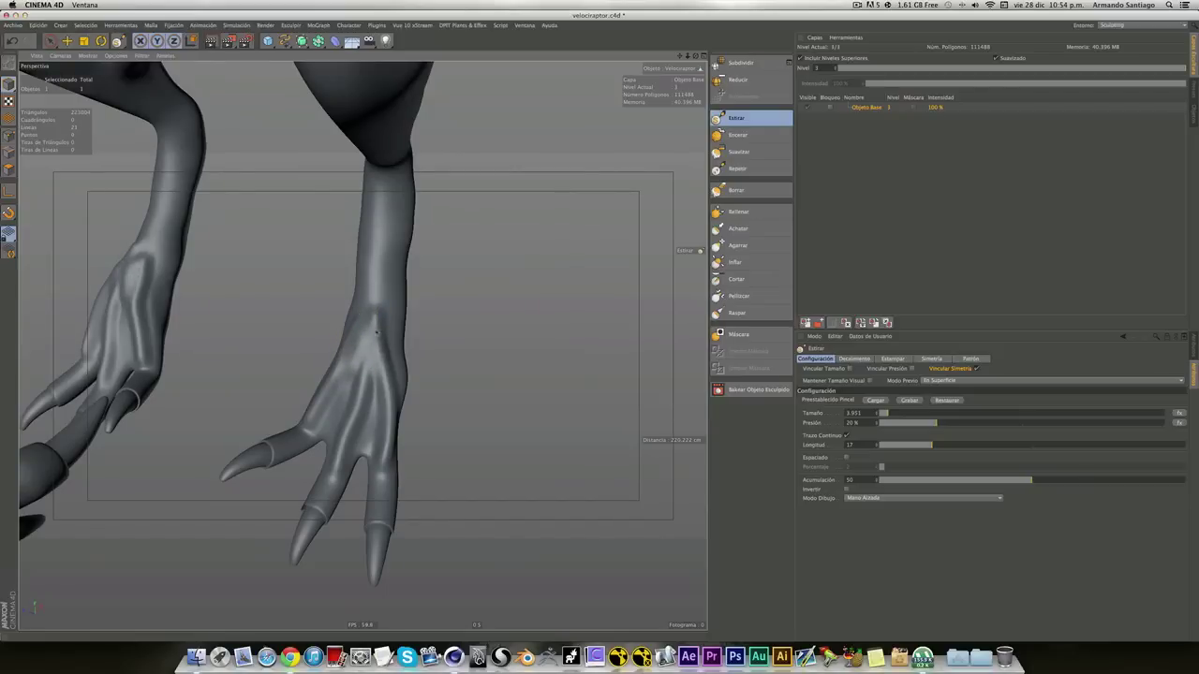
pyautogui.moveTo(364, 351); pyautogui.dragTo(382, 337, button='middle')
pyautogui.keyDown('alt'); pyautogui.moveTo(366, 317); pyautogui.dragTo(339, 362); pyautogui.keyUp('alt')
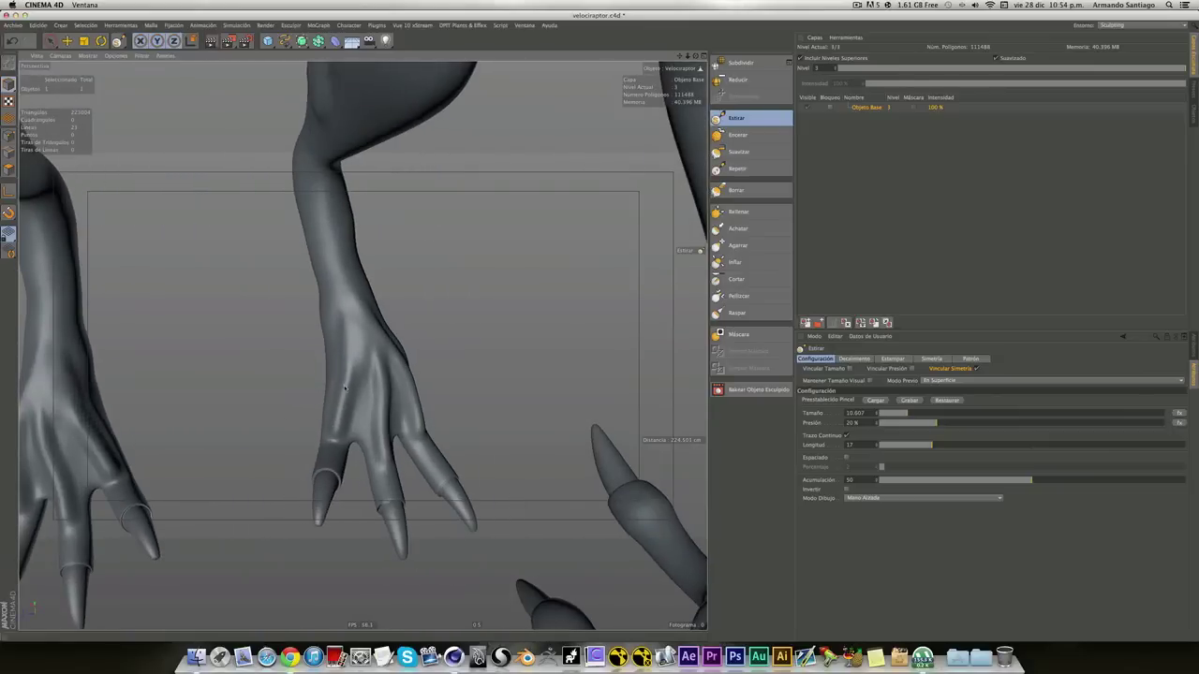
pyautogui.moveTo(367, 412); pyautogui.dragTo(359, 423, button='middle')
pyautogui.moveTo(370, 380)
pyautogui.keyDown('alt'); pyautogui.mouseDown()
pyautogui.moveTo(373, 433)
pyautogui.moveTo(359, 431)
pyautogui.mouseUp(); pyautogui.keyUp('alt')
pyautogui.scroll(3, 373, 432)
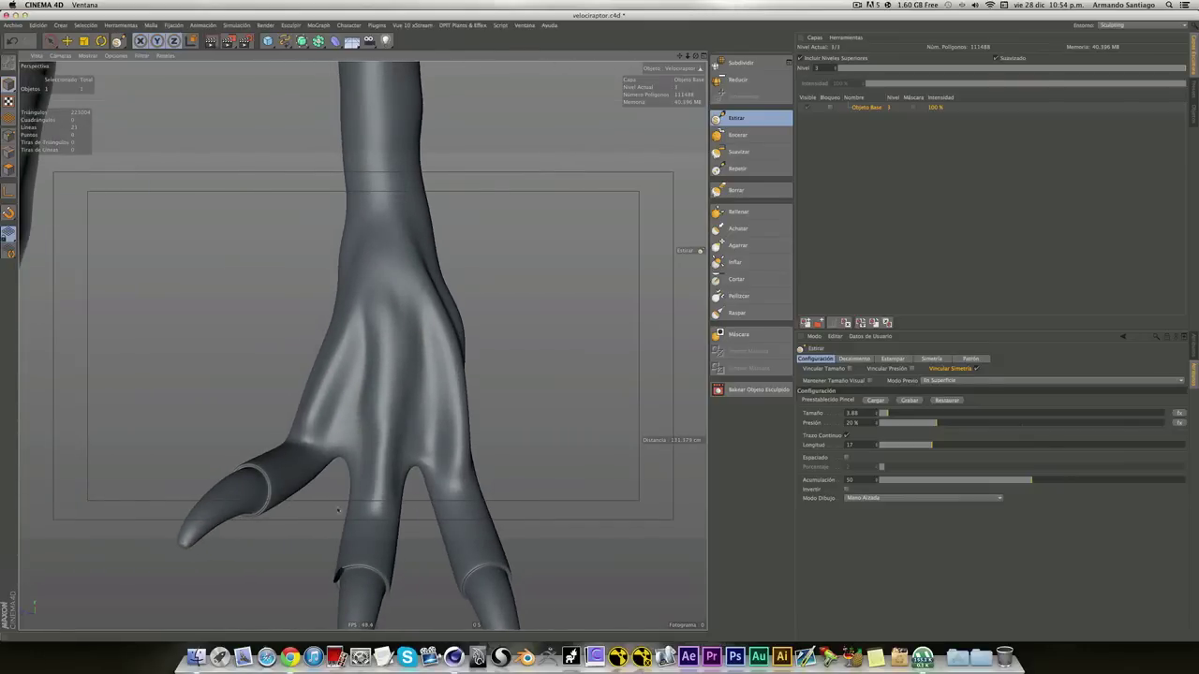
# Pull a raised ridge at the side toe joint, then orbit around the foot to check it.
pyautogui.moveTo(384, 508)
pyautogui.keyDown('alt'); pyautogui.mouseDown()
pyautogui.moveTo(346, 556)
pyautogui.moveTo(406, 476)
pyautogui.mouseUp(); pyautogui.keyUp('alt')
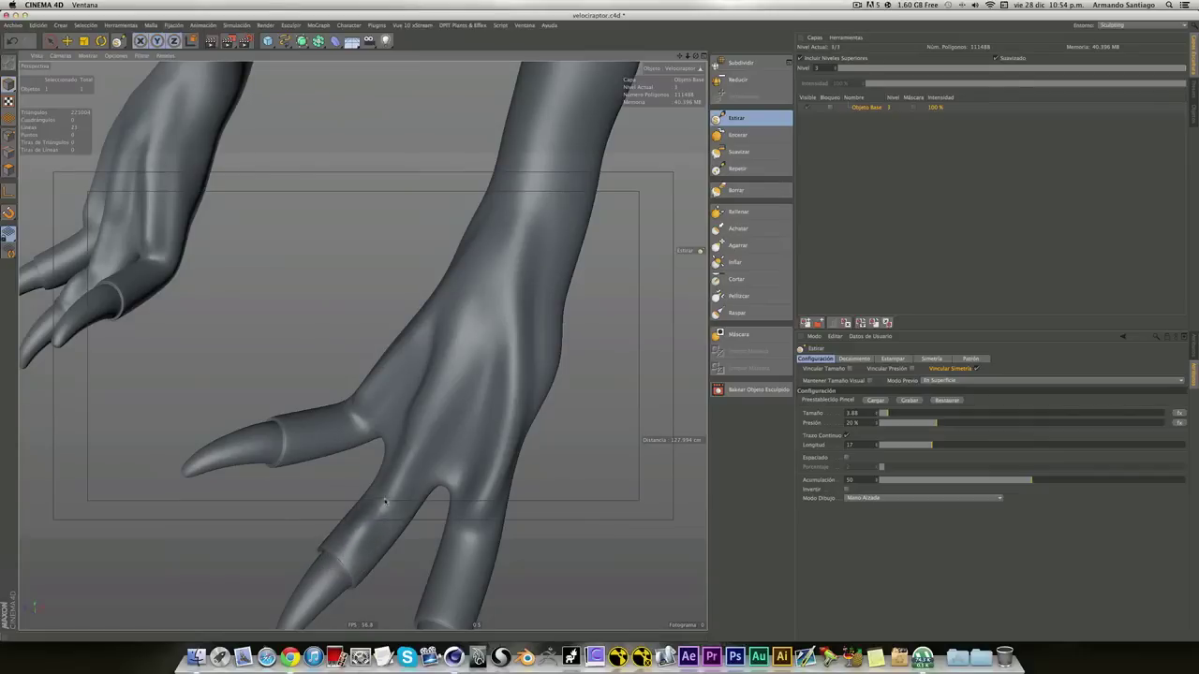
pyautogui.moveTo(346, 412); pyautogui.dragTo(296, 418)
pyautogui.click(281, 419)
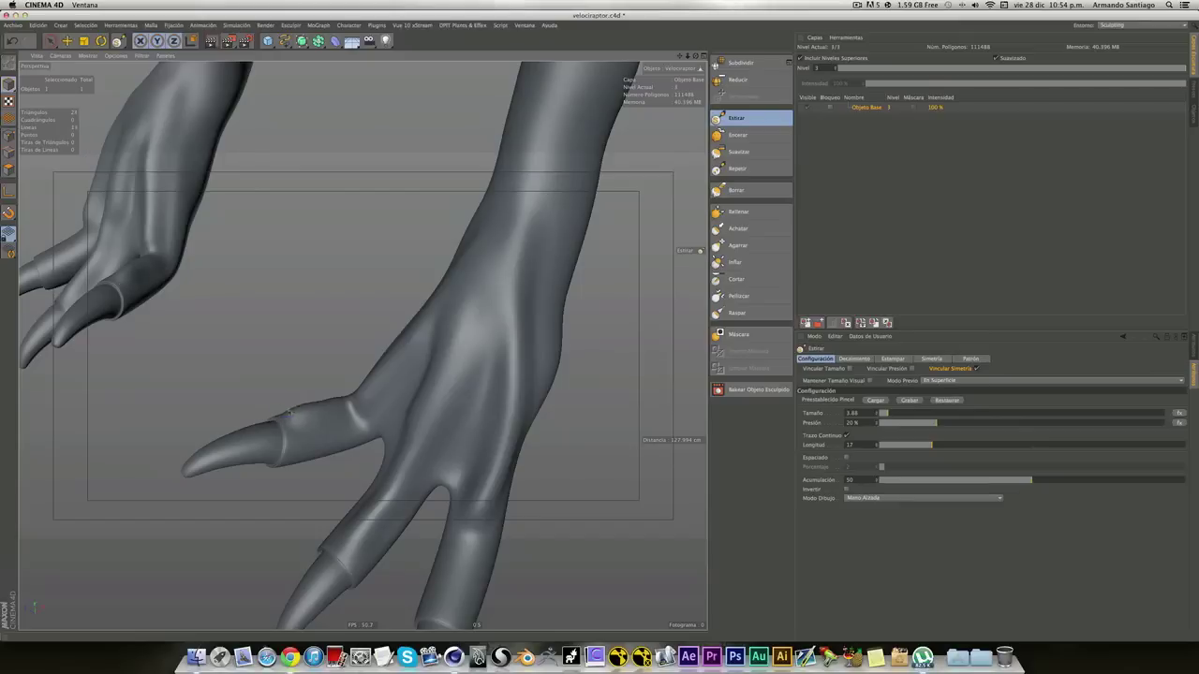
pyautogui.moveTo(356, 442)
pyautogui.keyDown('alt'); pyautogui.mouseDown()
pyautogui.moveTo(261, 404)
pyautogui.moveTo(281, 426)
pyautogui.moveTo(271, 431)
pyautogui.moveTo(298, 440)
pyautogui.moveTo(322, 421)
pyautogui.moveTo(280, 376)
pyautogui.moveTo(324, 441)
pyautogui.mouseUp(); pyautogui.keyUp('alt')
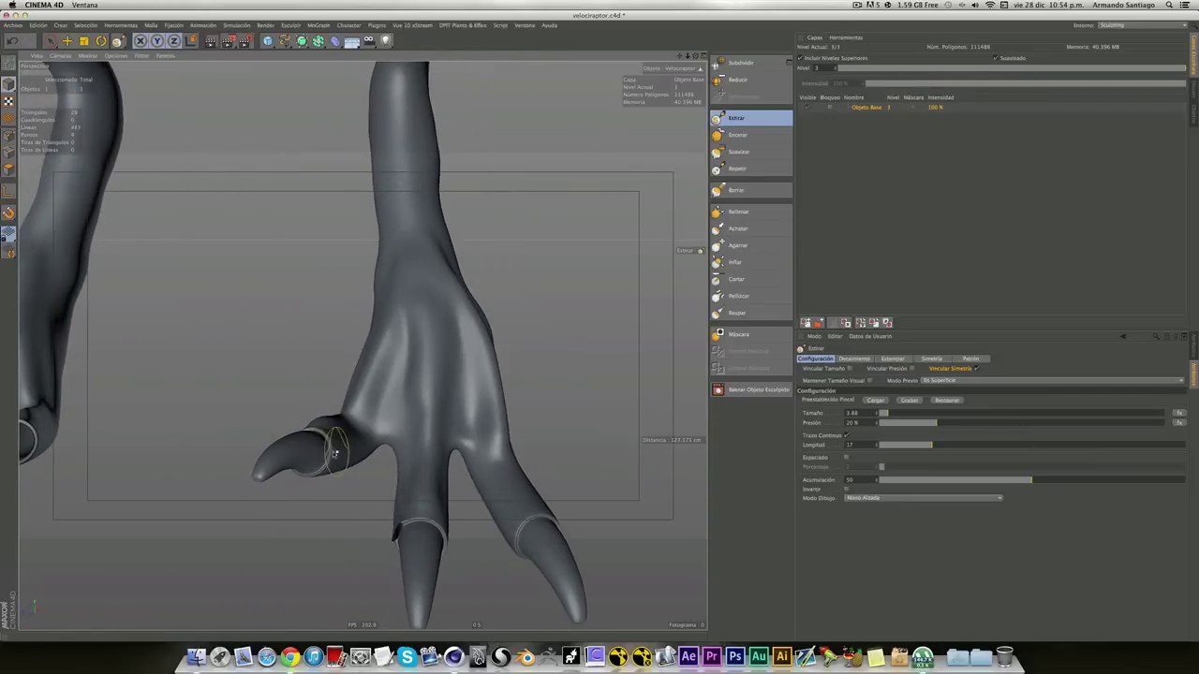
pyautogui.keyDown('alt'); pyautogui.moveTo(330, 454); pyautogui.dragTo(393, 479); pyautogui.keyUp('alt')
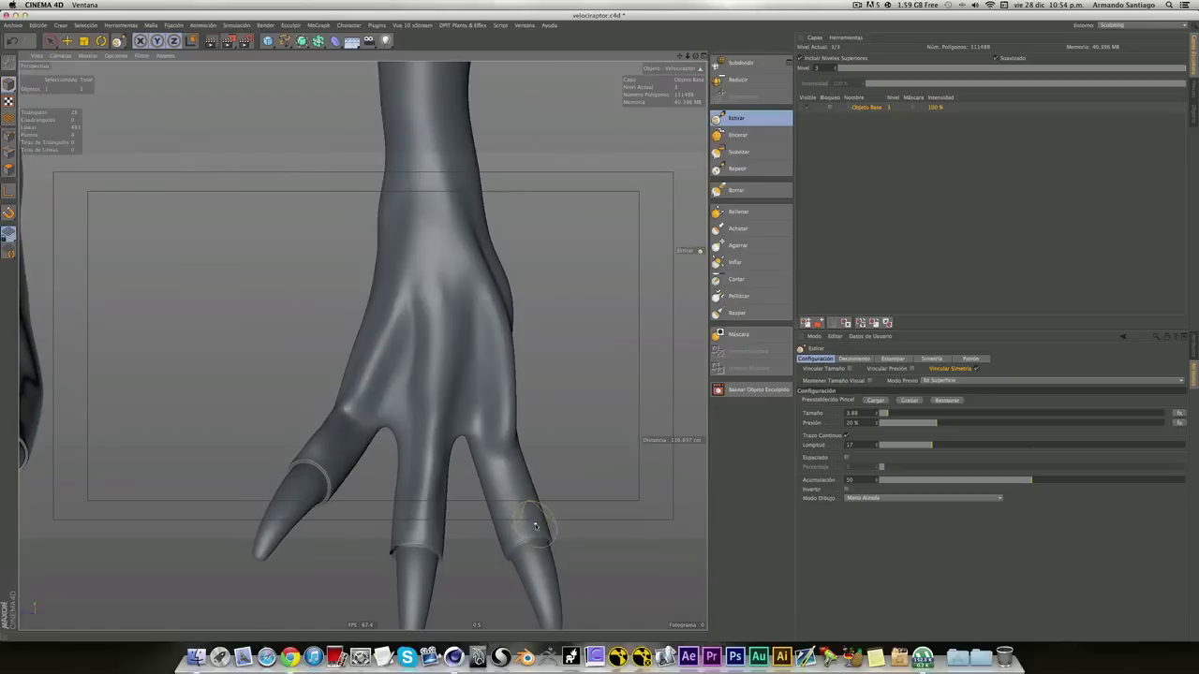
pyautogui.keyDown('alt'); pyautogui.moveTo(502, 439); pyautogui.dragTo(377, 399); pyautogui.keyUp('alt')
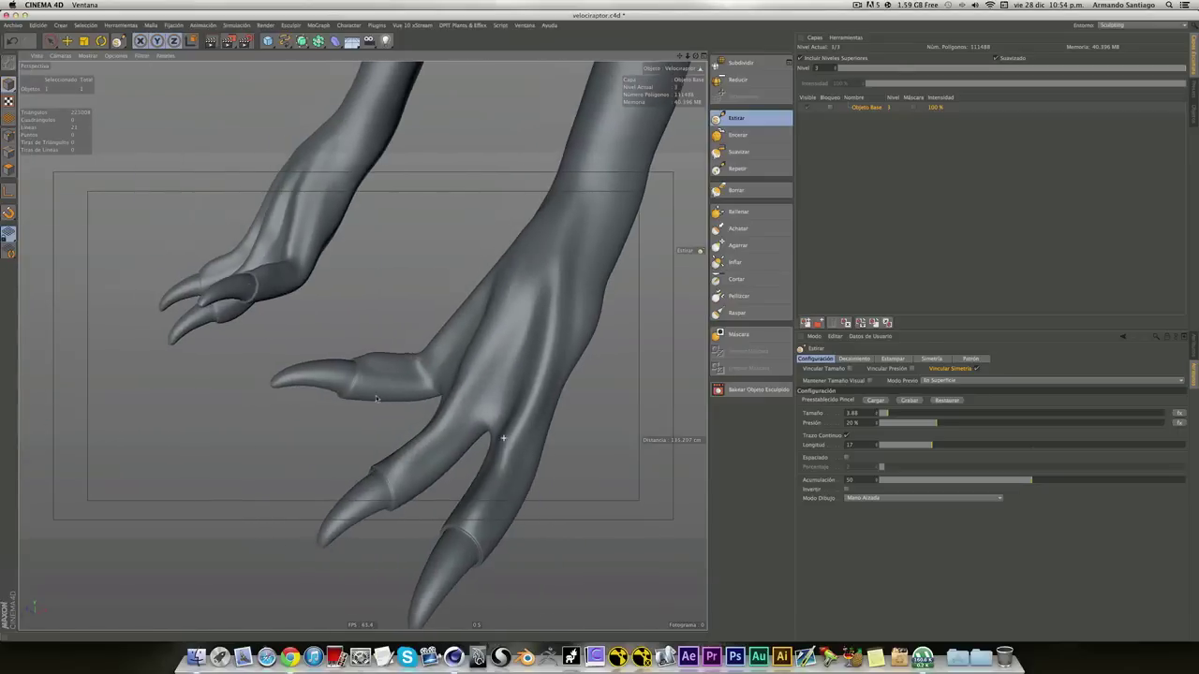
pyautogui.moveTo(462, 503)
pyautogui.keyDown('alt'); pyautogui.mouseDown()
pyautogui.moveTo(435, 504)
pyautogui.moveTo(431, 541)
pyautogui.moveTo(449, 533)
pyautogui.moveTo(469, 485)
pyautogui.mouseUp(); pyautogui.keyUp('alt')
pyautogui.scroll(3, 469, 485)
# Pull a tendon ridge down the lower leg front, then set the Encerar brush to size 8.494.
pyautogui.scroll(3, 454, 450)
pyautogui.scroll(3, 481, 372)
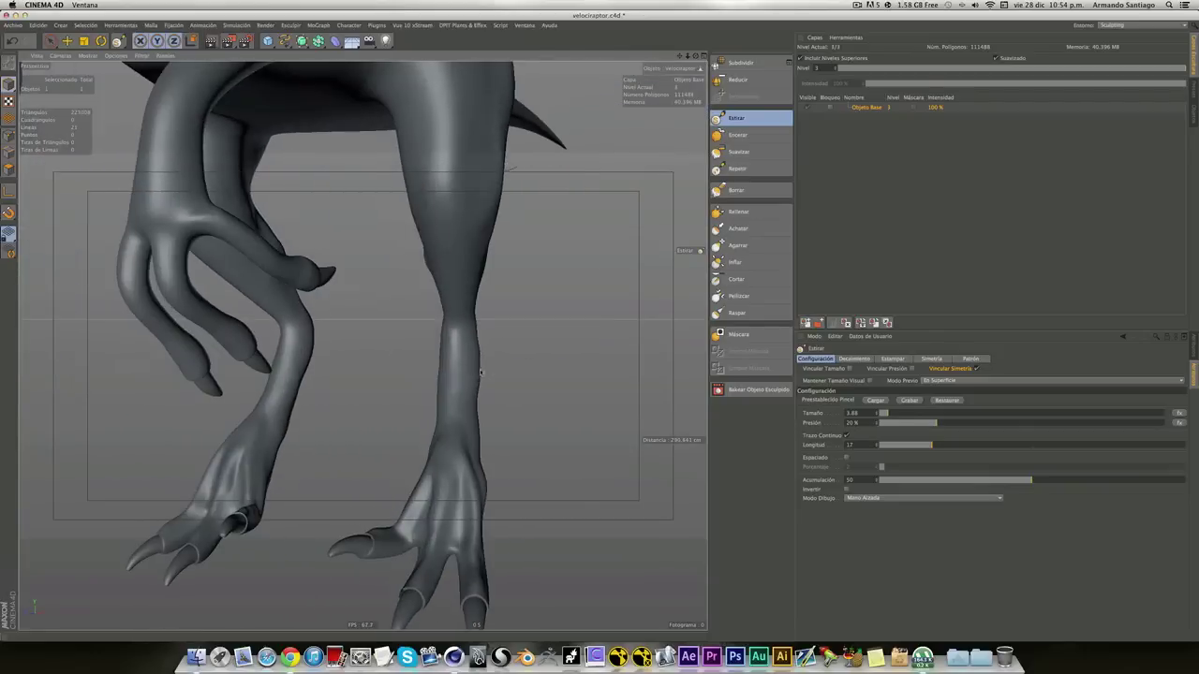
pyautogui.moveTo(460, 330); pyautogui.dragTo(456, 445)
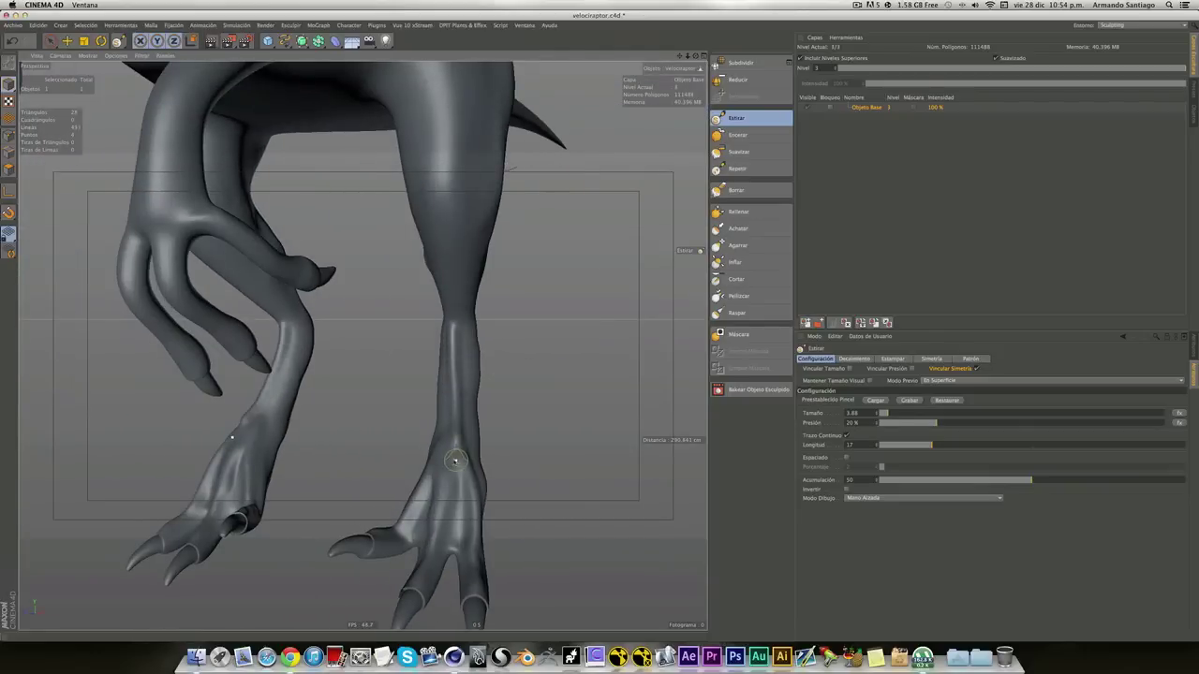
pyautogui.click(738, 135)
pyautogui.moveTo(445, 491); pyautogui.dragTo(458, 480, button='middle')
# Zoom out to a side view of the raptor and switch through Suavizar to the Agarrar brush.
pyautogui.keyDown('alt'); pyautogui.moveTo(443, 506); pyautogui.dragTo(420, 514); pyautogui.keyUp('alt')
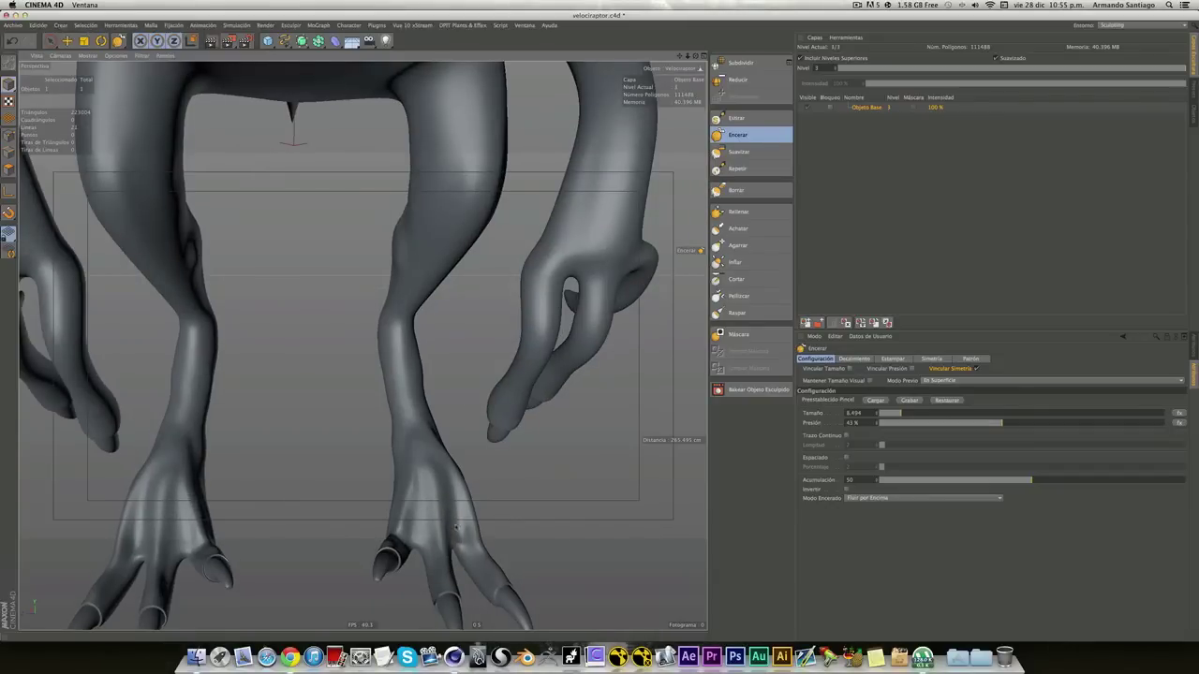
pyautogui.scroll(-5, 462, 536)
pyautogui.scroll(-5, 463, 536)
pyautogui.moveTo(463, 536)
pyautogui.keyDown('alt'); pyautogui.mouseDown()
pyautogui.moveTo(357, 563)
pyautogui.moveTo(421, 450)
pyautogui.moveTo(427, 402)
pyautogui.moveTo(455, 393)
pyautogui.mouseUp(); pyautogui.keyUp('alt')
pyautogui.scroll(4, 427, 395)
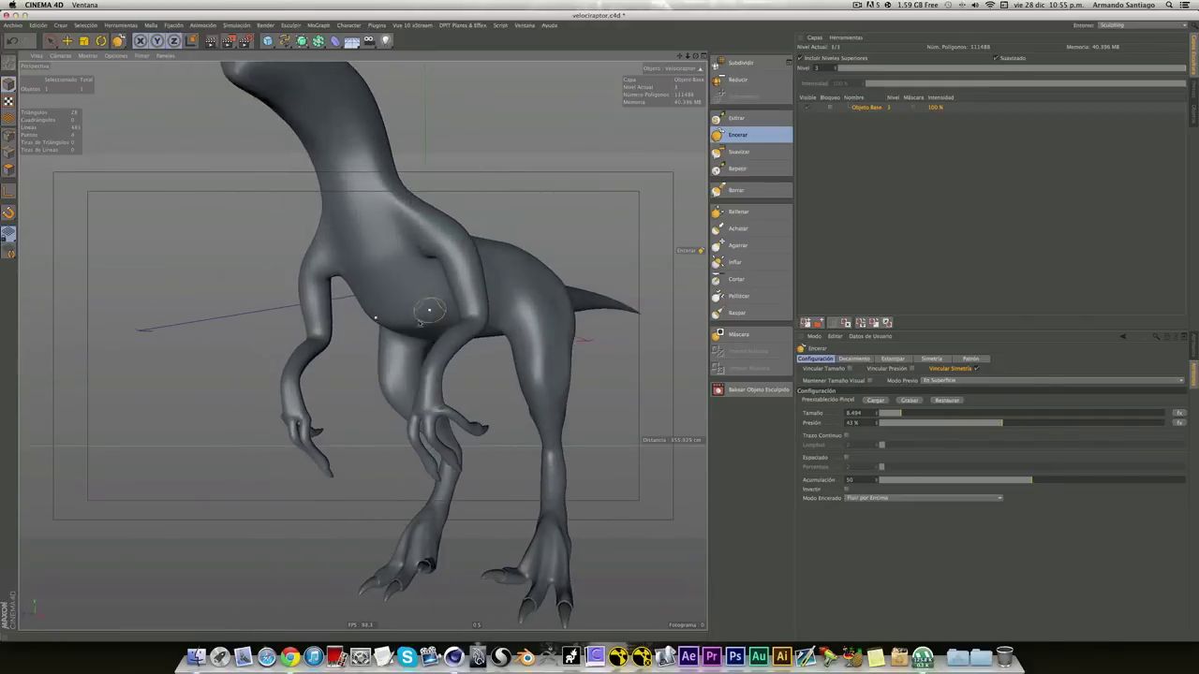
pyautogui.keyDown('alt'); pyautogui.moveTo(432, 310); pyautogui.dragTo(525, 309); pyautogui.keyUp('alt')
pyautogui.click(739, 151)
pyautogui.click(734, 244)
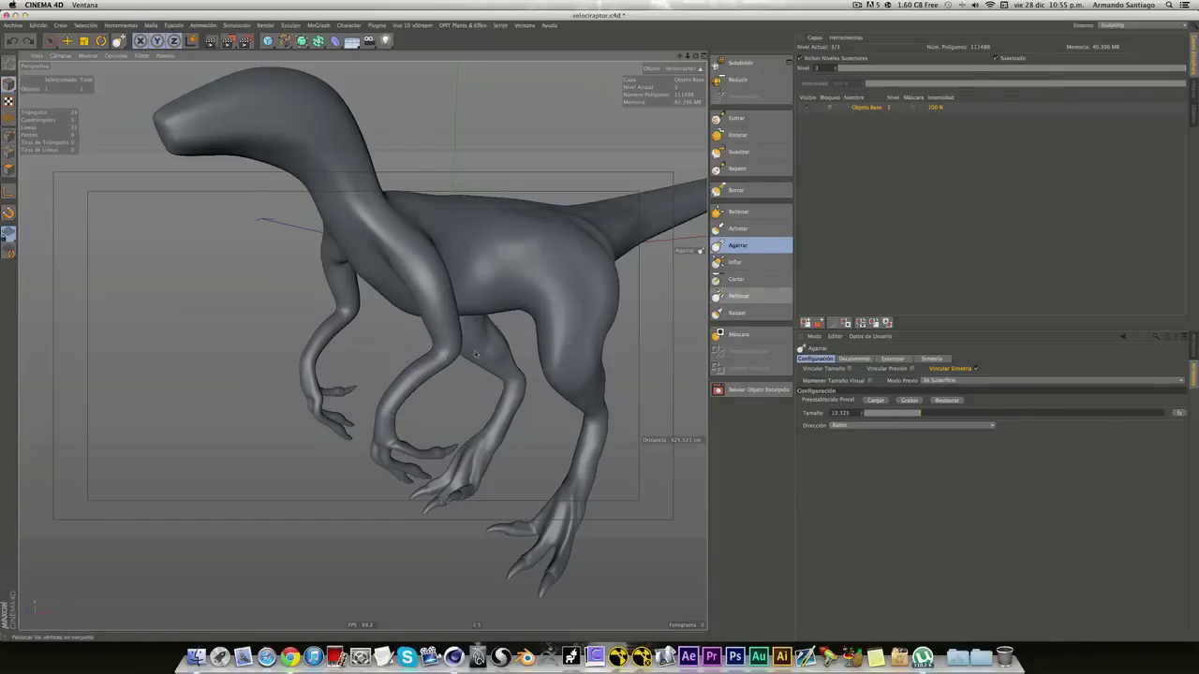
# Select the Inflar brush and set it to about size 8.1 with 57% pressure.
pyautogui.click(736, 261)
pyautogui.moveTo(431, 375)
pyautogui.keyDown('alt'); pyautogui.mouseDown()
pyautogui.moveTo(560, 371)
pyautogui.moveTo(436, 380)
pyautogui.mouseUp(); pyautogui.keyUp('alt')
pyautogui.moveTo(435, 379); pyautogui.dragTo(457, 393, button='middle')
pyautogui.keyDown('alt'); pyautogui.moveTo(457, 394); pyautogui.dragTo(435, 384); pyautogui.keyUp('alt')
pyautogui.moveTo(435, 385); pyautogui.dragTo(429, 398, button='middle')
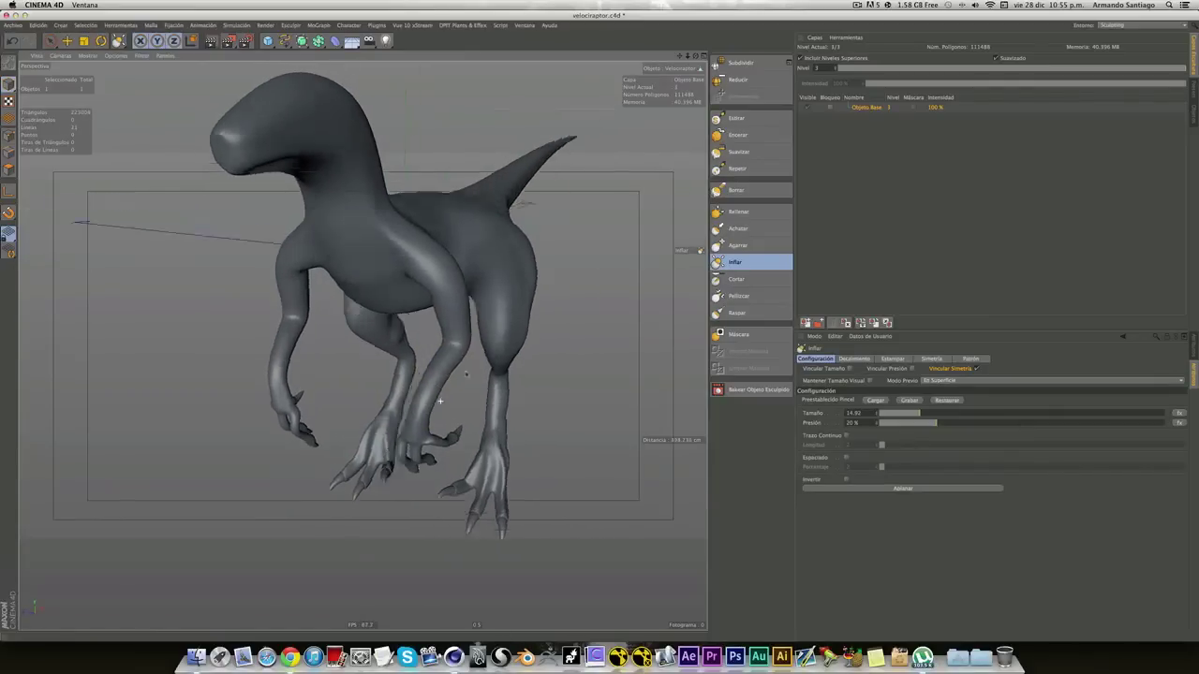
pyautogui.keyDown('alt'); pyautogui.moveTo(463, 348); pyautogui.dragTo(431, 412); pyautogui.keyUp('alt')
pyautogui.scroll(3, 411, 463)
pyautogui.scroll(3, 412, 463)
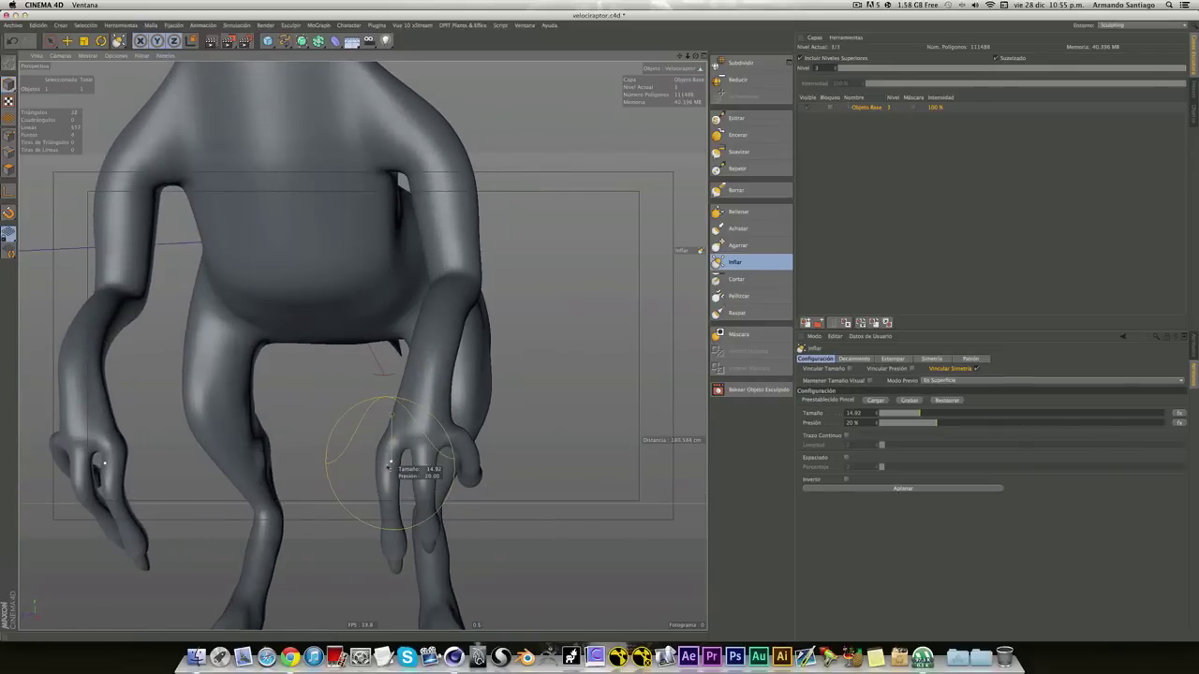
pyautogui.moveTo(389, 463); pyautogui.dragTo(381, 458, button='middle')
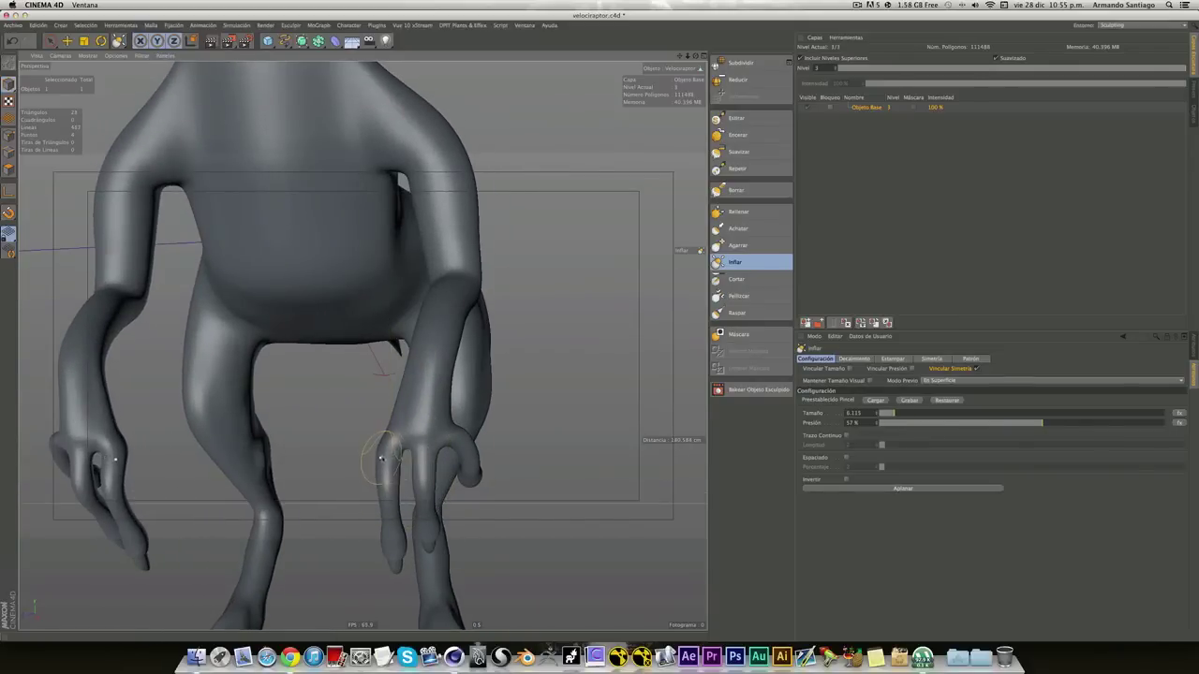
# Inflate the fingers on both hands symmetrically, then select the Encerar brush.
pyautogui.moveTo(385, 457); pyautogui.dragTo(397, 459)
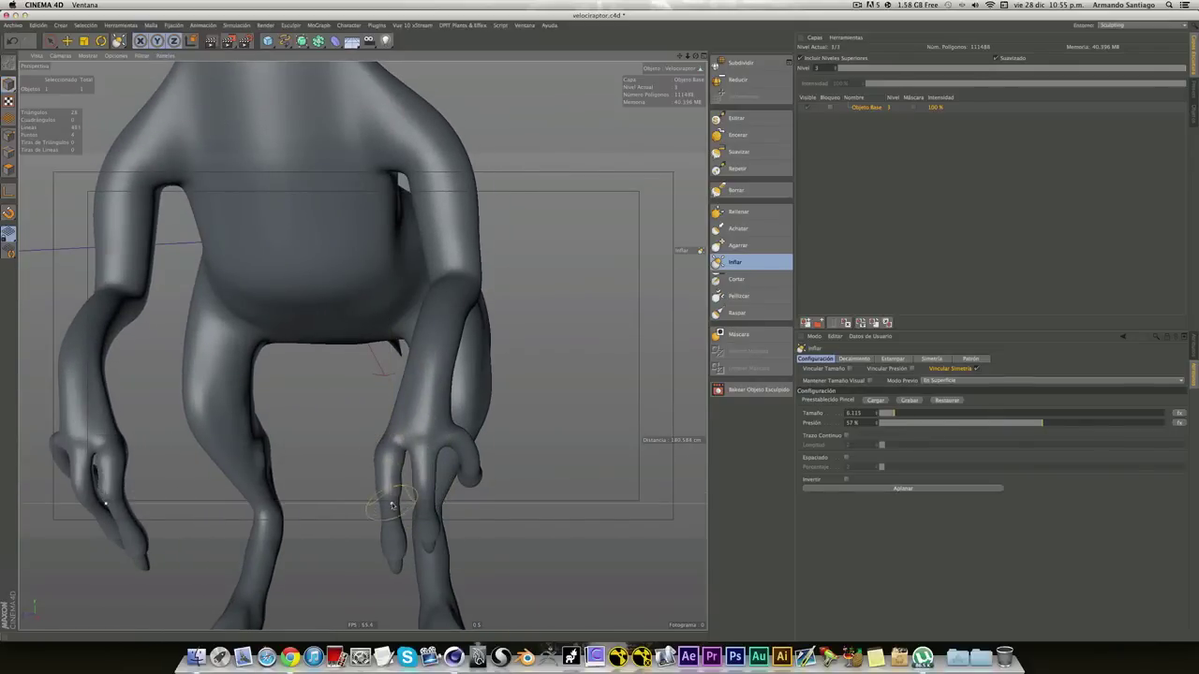
pyautogui.keyDown('alt'); pyautogui.moveTo(401, 535); pyautogui.dragTo(425, 496); pyautogui.keyUp('alt')
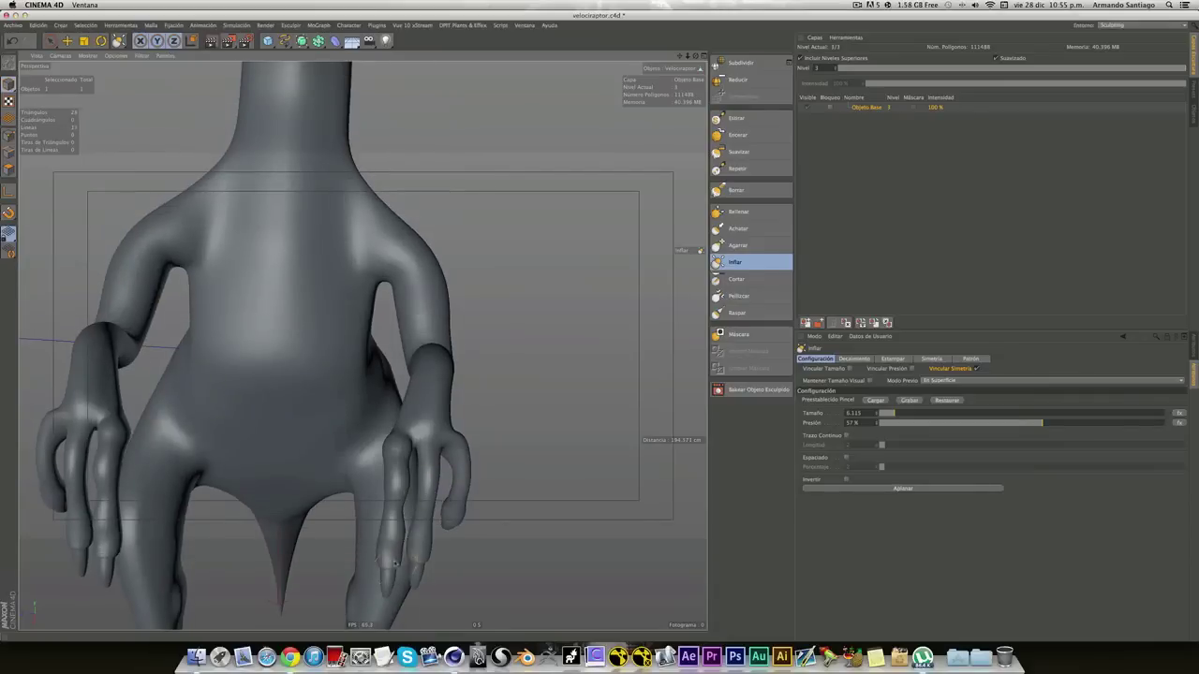
pyautogui.moveTo(429, 540)
pyautogui.mouseDown()
pyautogui.moveTo(433, 448)
pyautogui.moveTo(491, 455)
pyautogui.mouseUp()
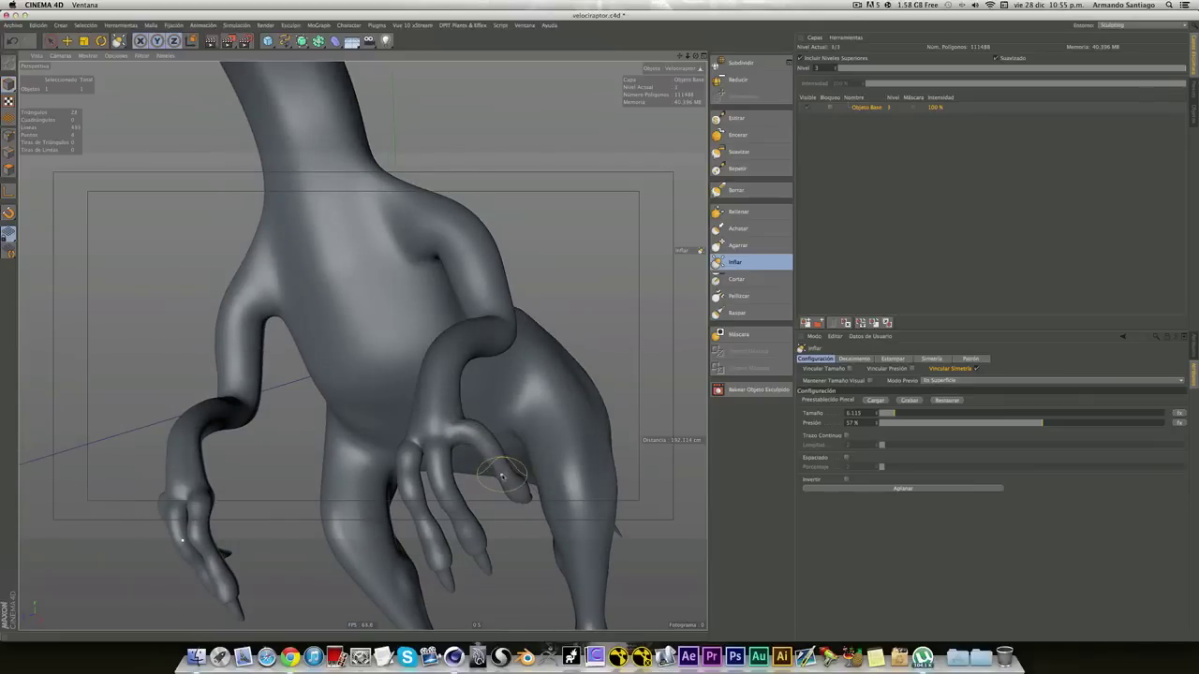
pyautogui.moveTo(524, 497)
pyautogui.keyDown('alt'); pyautogui.mouseDown()
pyautogui.moveTo(550, 507)
pyautogui.moveTo(278, 559)
pyautogui.moveTo(382, 370)
pyautogui.moveTo(450, 356)
pyautogui.mouseUp(); pyautogui.keyUp('alt')
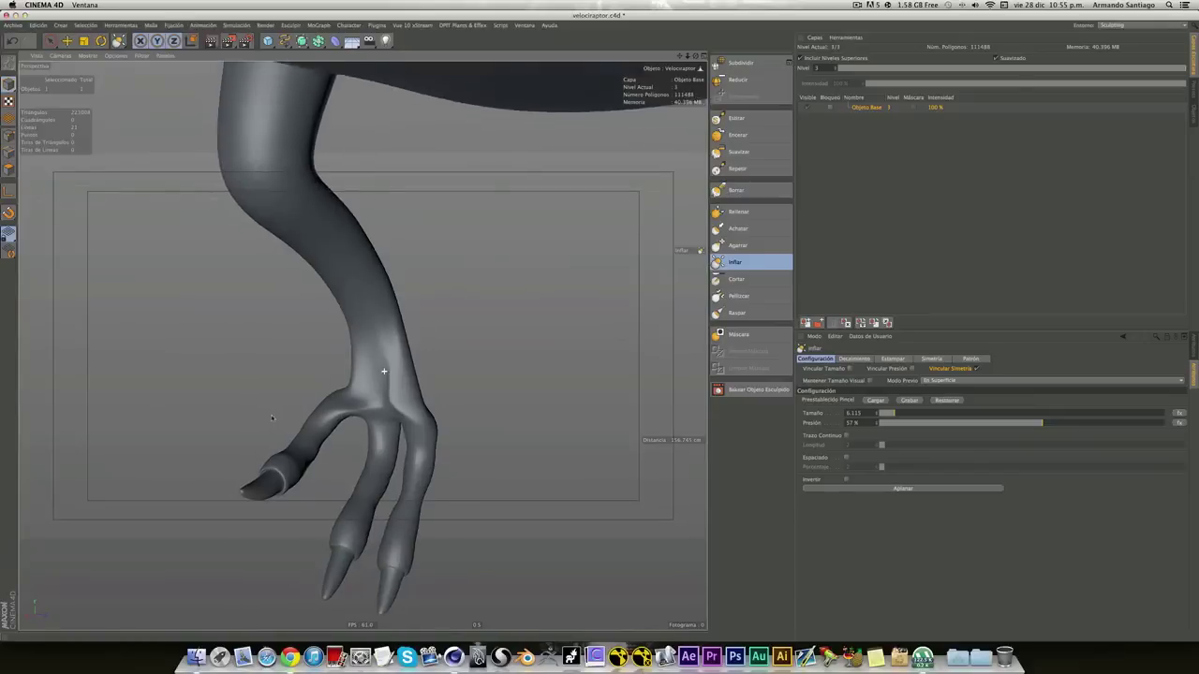
pyautogui.click(736, 137)
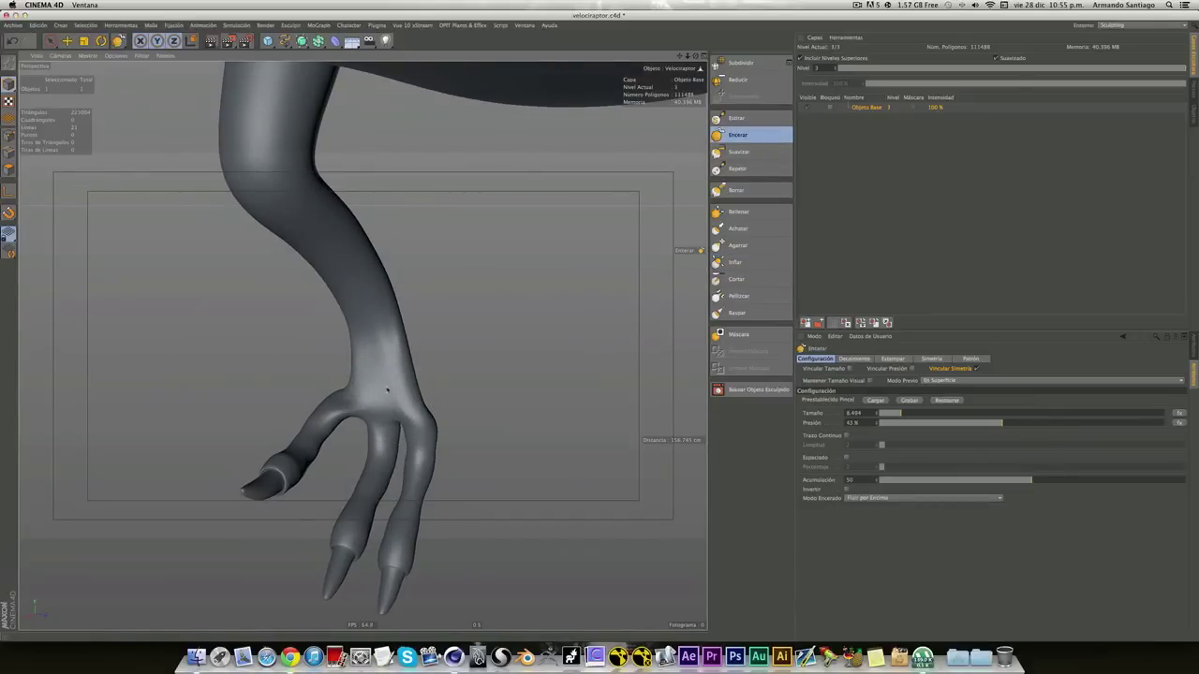
# Switch to the Agarrar grab brush at size 26.875 and orbit to a lower front view of the torso.
pyautogui.scroll(-5, 384, 328)
pyautogui.moveTo(384, 327)
pyautogui.keyDown('alt'); pyautogui.mouseDown()
pyautogui.moveTo(196, 348)
pyautogui.moveTo(333, 309)
pyautogui.moveTo(281, 328)
pyautogui.moveTo(325, 352)
pyautogui.moveTo(322, 251)
pyautogui.mouseUp(); pyautogui.keyUp('alt')
pyautogui.scroll(-3, 332, 309)
pyautogui.scroll(3, 307, 314)
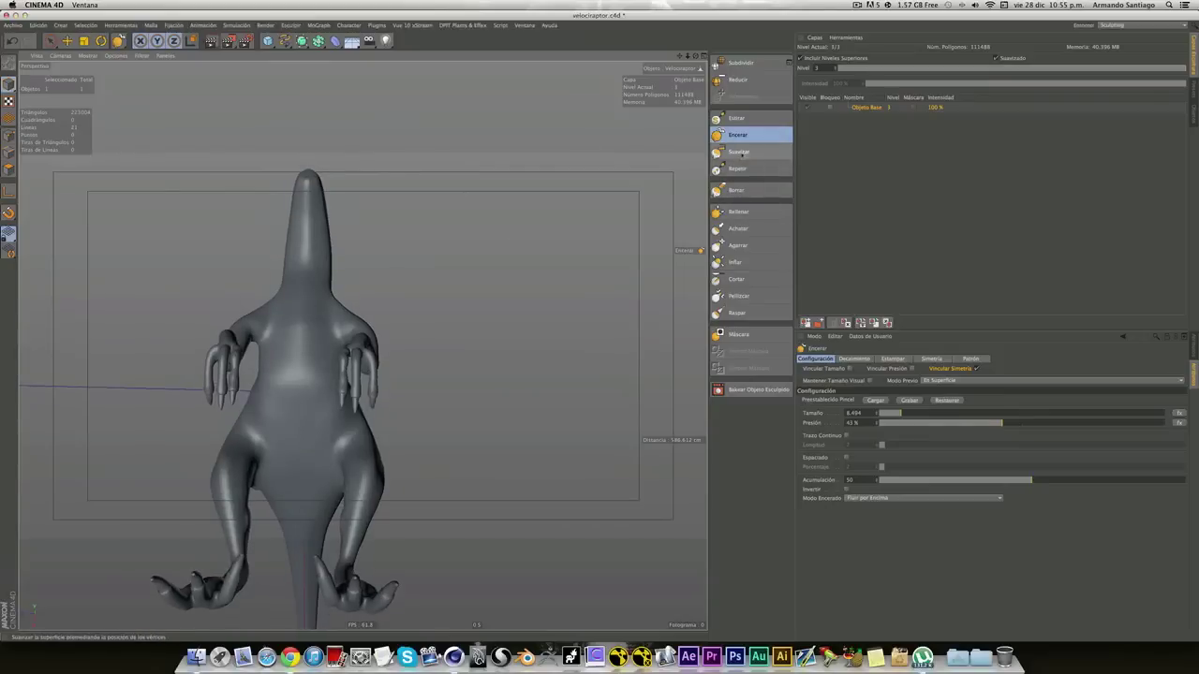
pyautogui.click(738, 244)
pyautogui.keyDown('alt'); pyautogui.moveTo(314, 431); pyautogui.dragTo(335, 404); pyautogui.keyUp('alt')
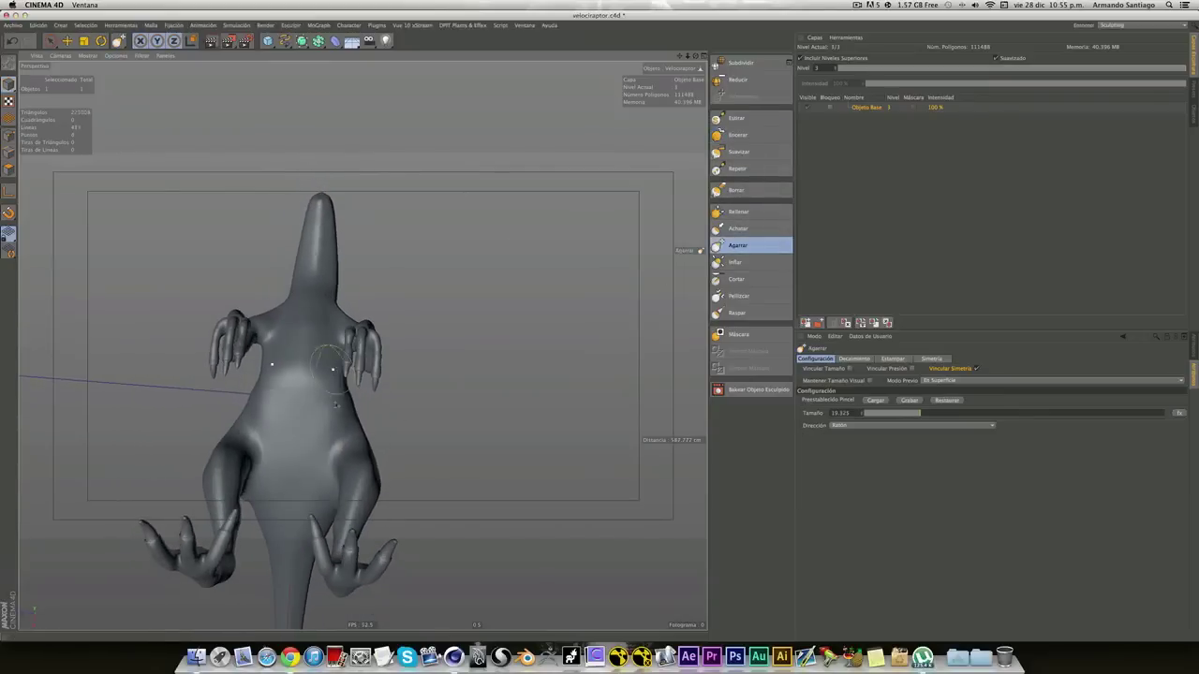
pyautogui.moveTo(351, 417)
pyautogui.keyDown('alt'); pyautogui.mouseDown()
pyautogui.moveTo(427, 499)
pyautogui.moveTo(449, 383)
pyautogui.mouseUp(); pyautogui.keyUp('alt')
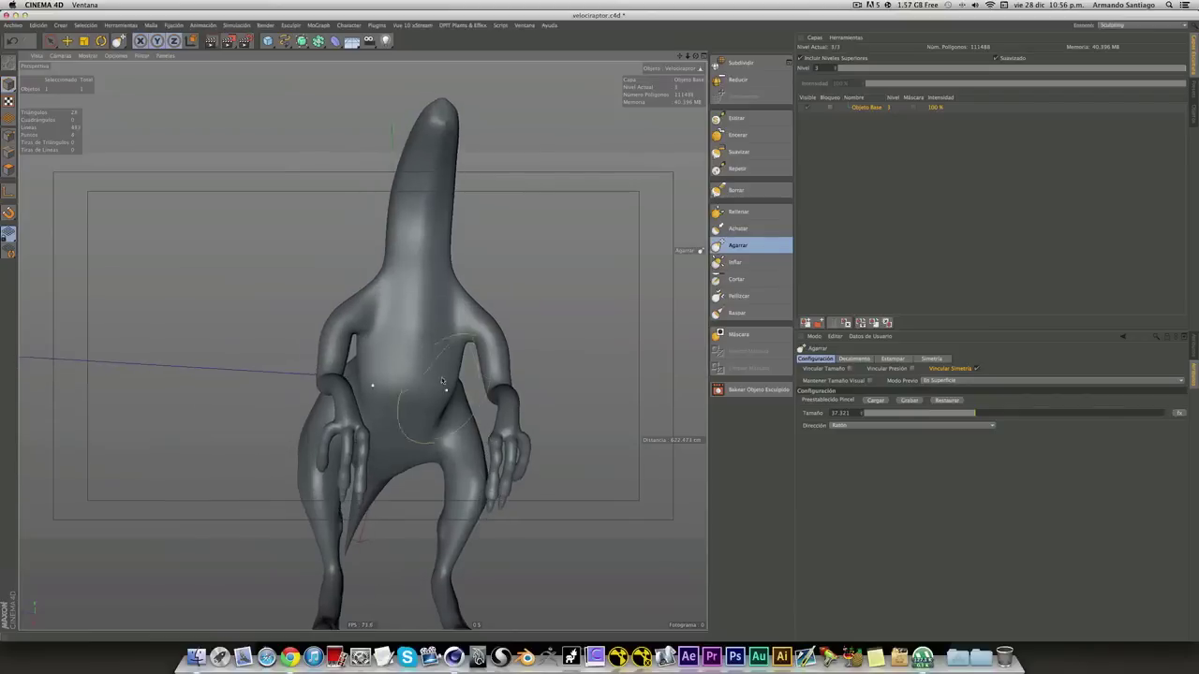
pyautogui.moveTo(449, 383); pyautogui.dragTo(451, 382, button='middle')
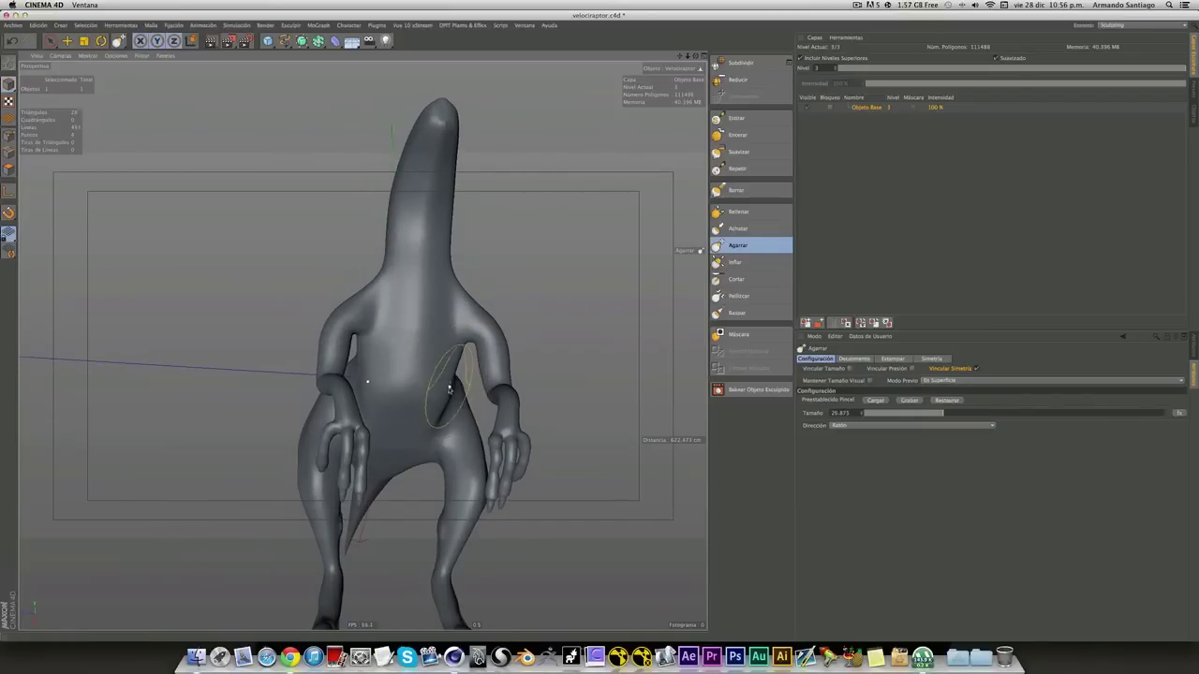
pyautogui.moveTo(445, 391)
pyautogui.keyDown('alt'); pyautogui.mouseDown()
pyautogui.moveTo(130, 446)
pyautogui.moveTo(440, 391)
pyautogui.moveTo(477, 416)
pyautogui.moveTo(334, 343)
pyautogui.moveTo(386, 500)
pyautogui.moveTo(421, 267)
pyautogui.moveTo(397, 300)
pyautogui.mouseUp(); pyautogui.keyUp('alt')
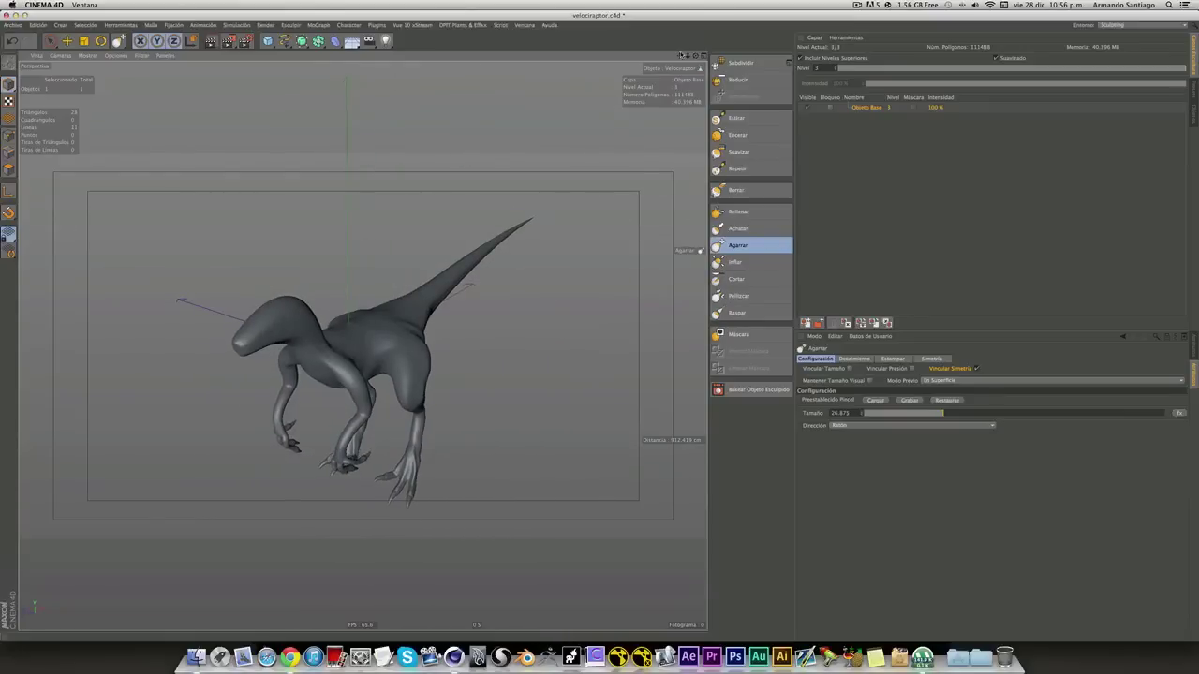
pyautogui.moveTo(681, 57); pyautogui.dragTo(605, 145)
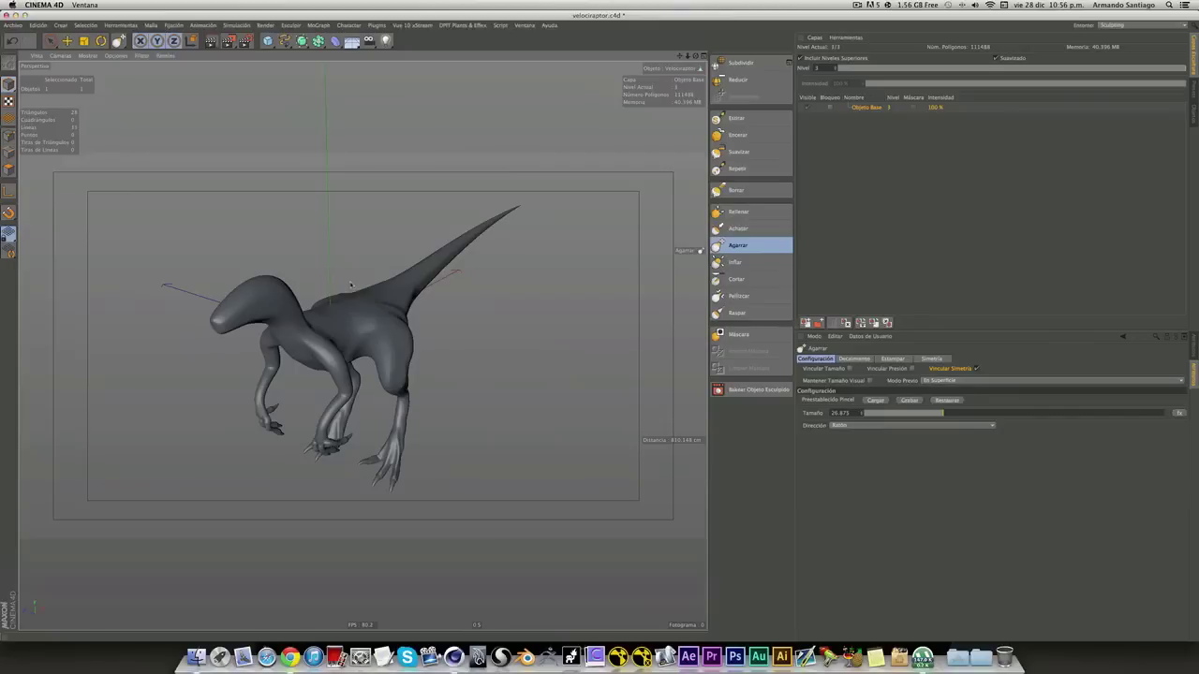
pyautogui.keyDown('alt'); pyautogui.moveTo(274, 357); pyautogui.dragTo(273, 357); pyautogui.keyUp('alt')
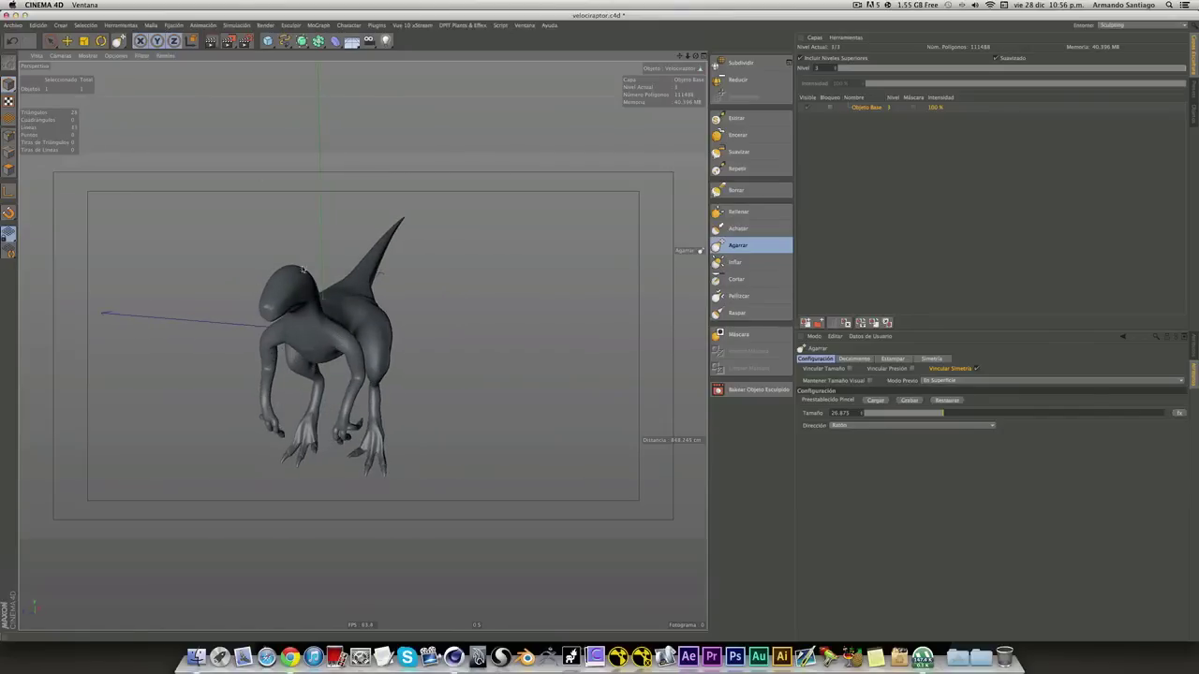
pyautogui.moveTo(379, 348)
pyautogui.keyDown('alt'); pyautogui.mouseDown()
pyautogui.moveTo(346, 292)
pyautogui.moveTo(362, 346)
pyautogui.moveTo(171, 305)
pyautogui.moveTo(337, 275)
pyautogui.moveTo(244, 300)
pyautogui.moveTo(155, 296)
pyautogui.mouseUp(); pyautogui.keyUp('alt')
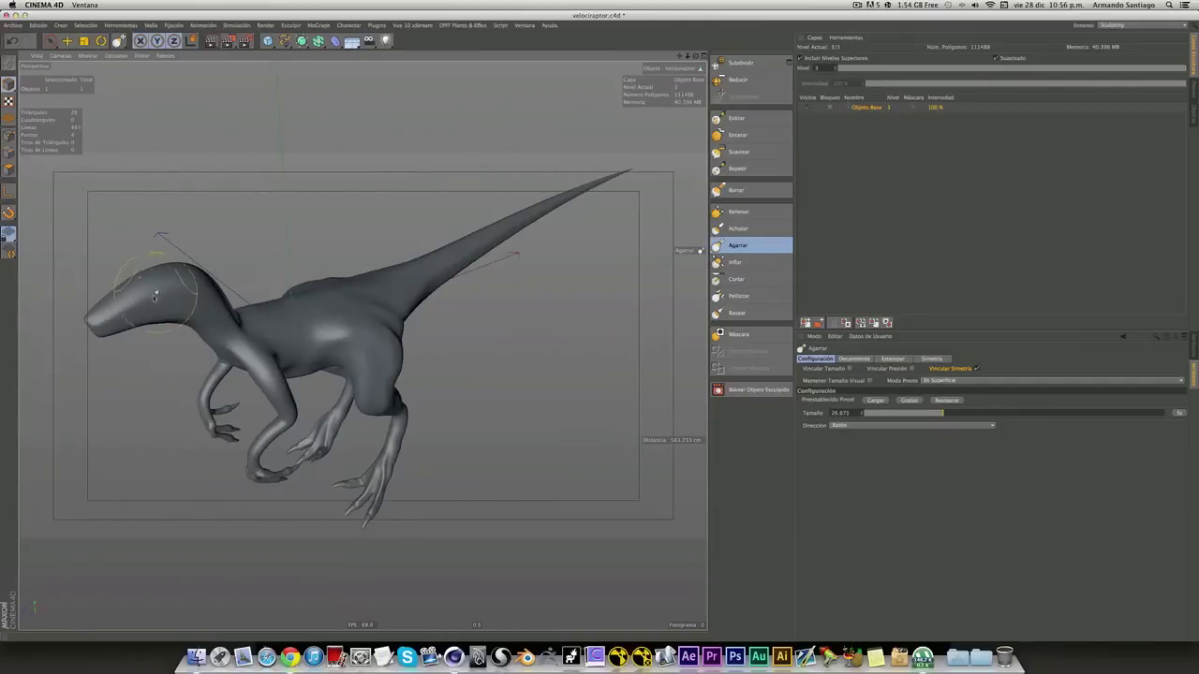
pyautogui.keyDown('alt'); pyautogui.moveTo(161, 234); pyautogui.dragTo(577, 176); pyautogui.keyUp('alt')
pyautogui.keyDown('alt'); pyautogui.moveTo(375, 281); pyautogui.dragTo(360, 286); pyautogui.keyUp('alt')
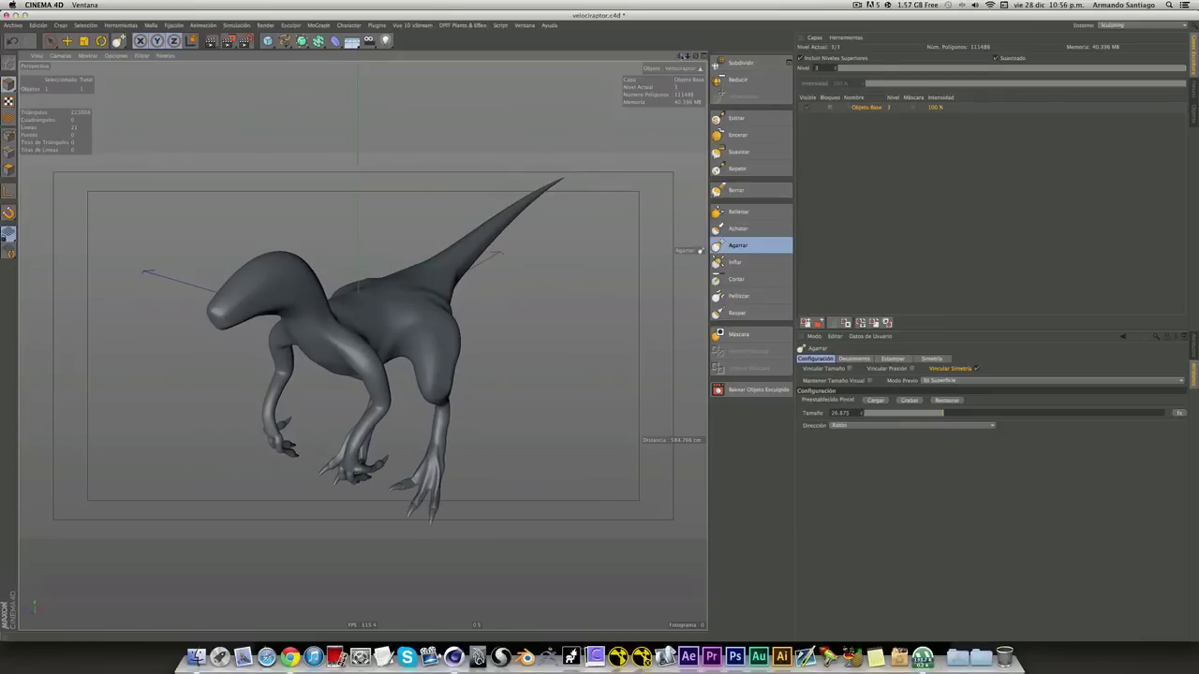